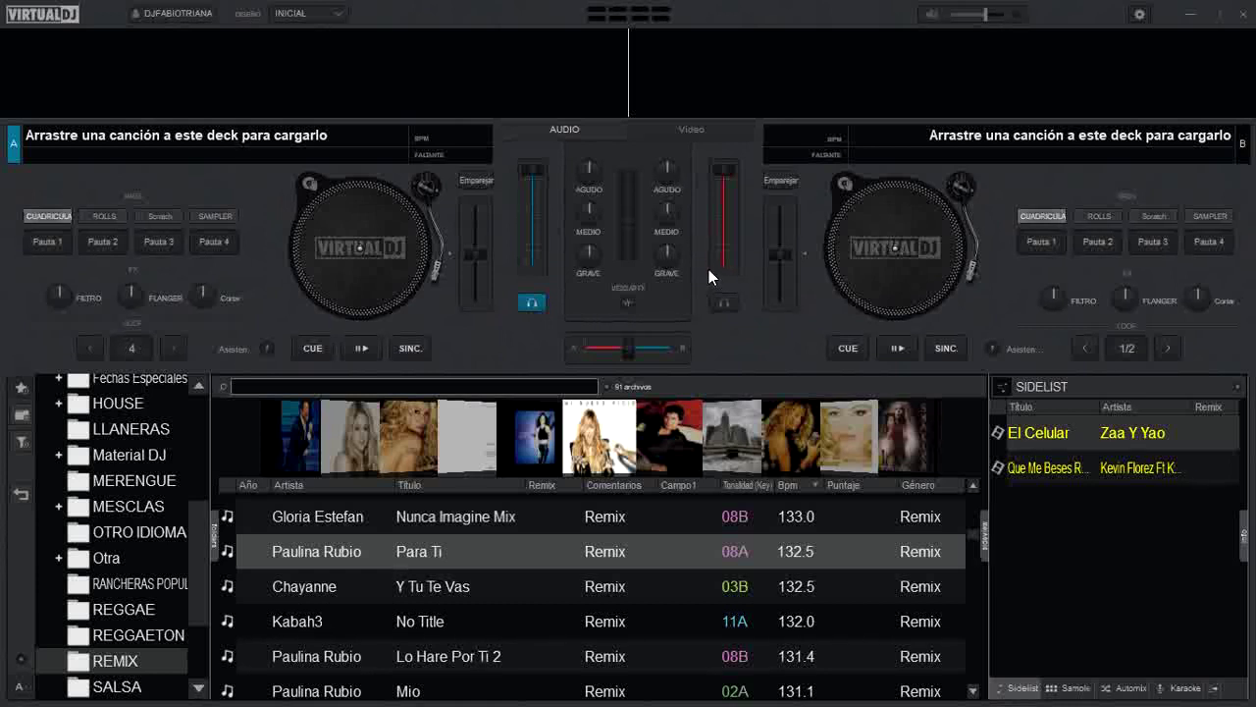
Step: Apply the Old main skin in the configuration options and return to the decks
{"action": "left_click", "coordinate": [1140, 17]}
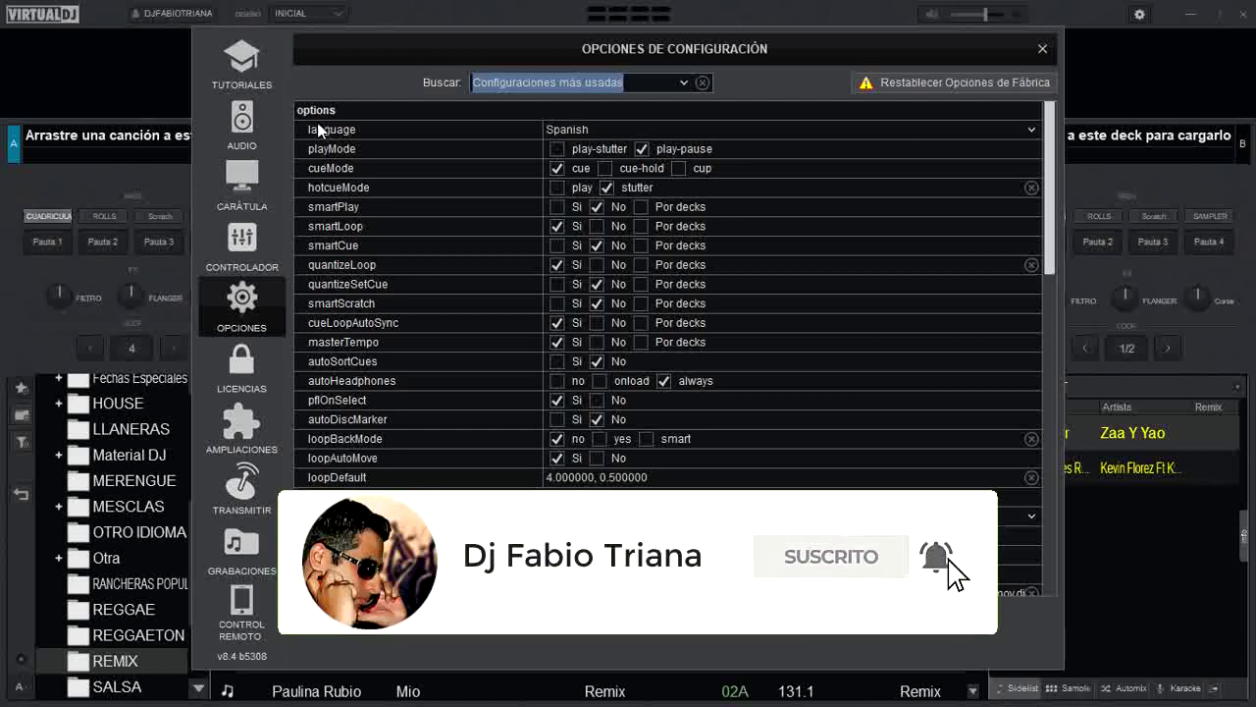
{"action": "left_click", "coordinate": [241, 181]}
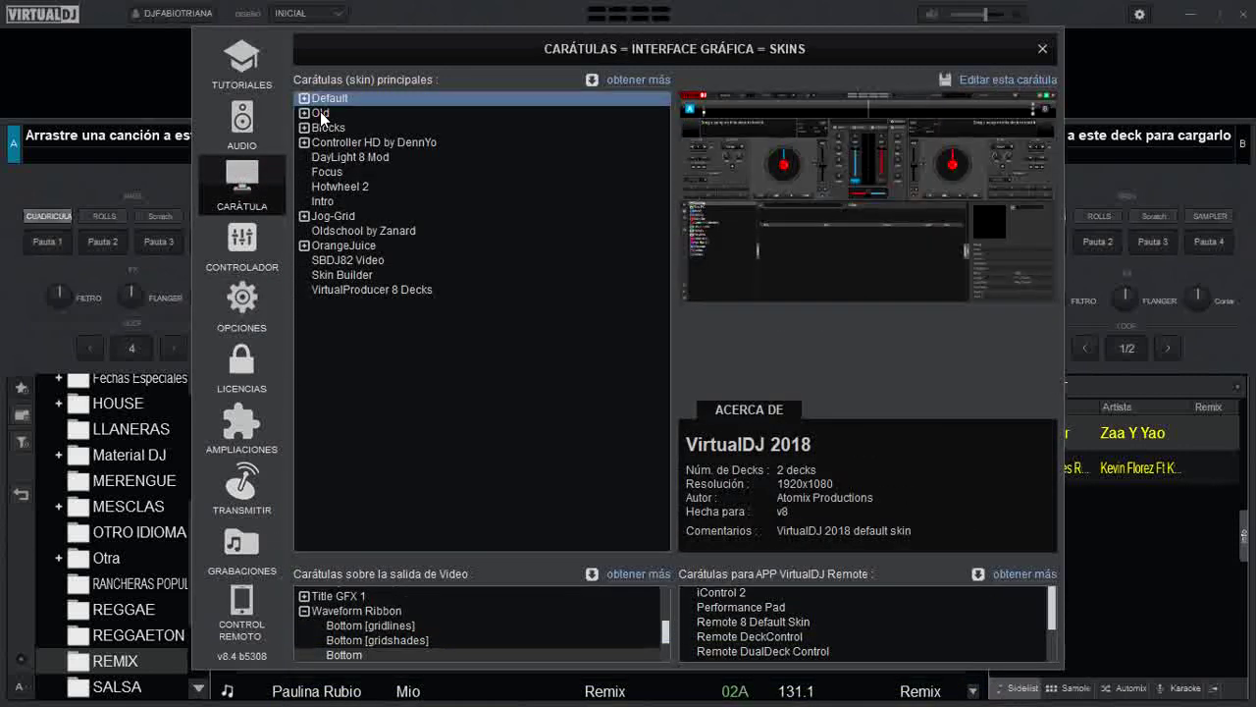
{"action": "left_click", "coordinate": [320, 112]}
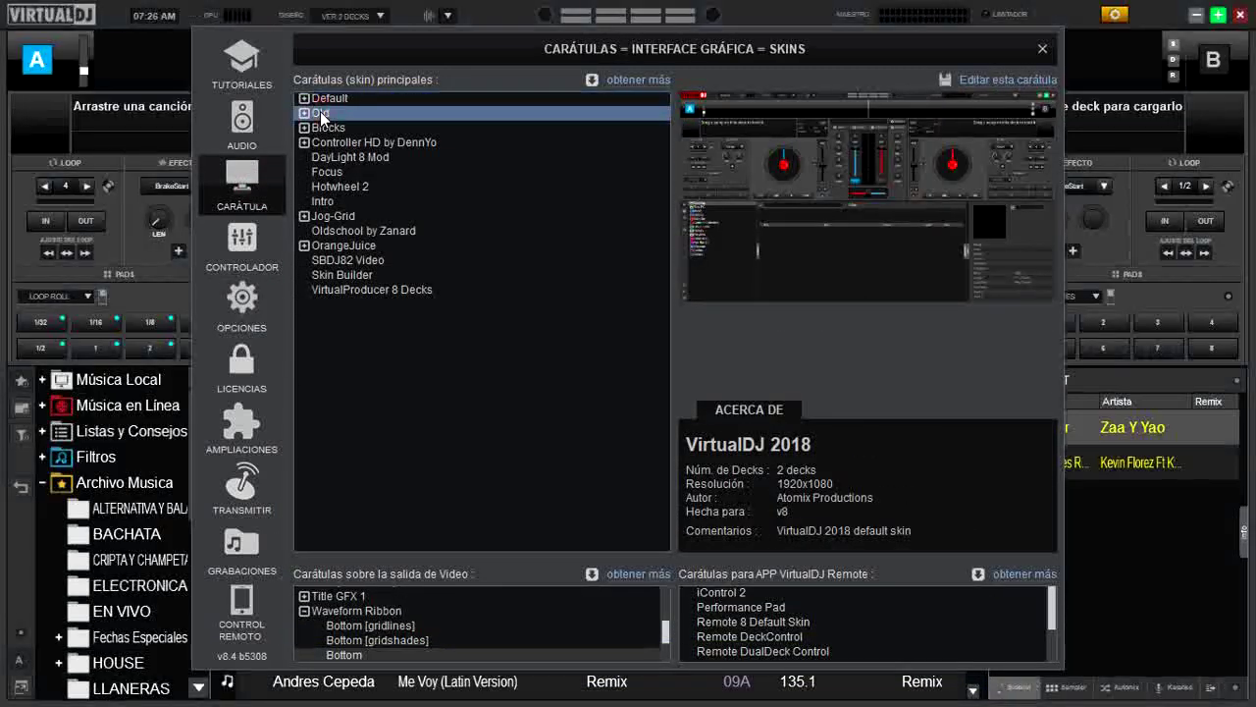
{"action": "left_click", "coordinate": [1043, 48]}
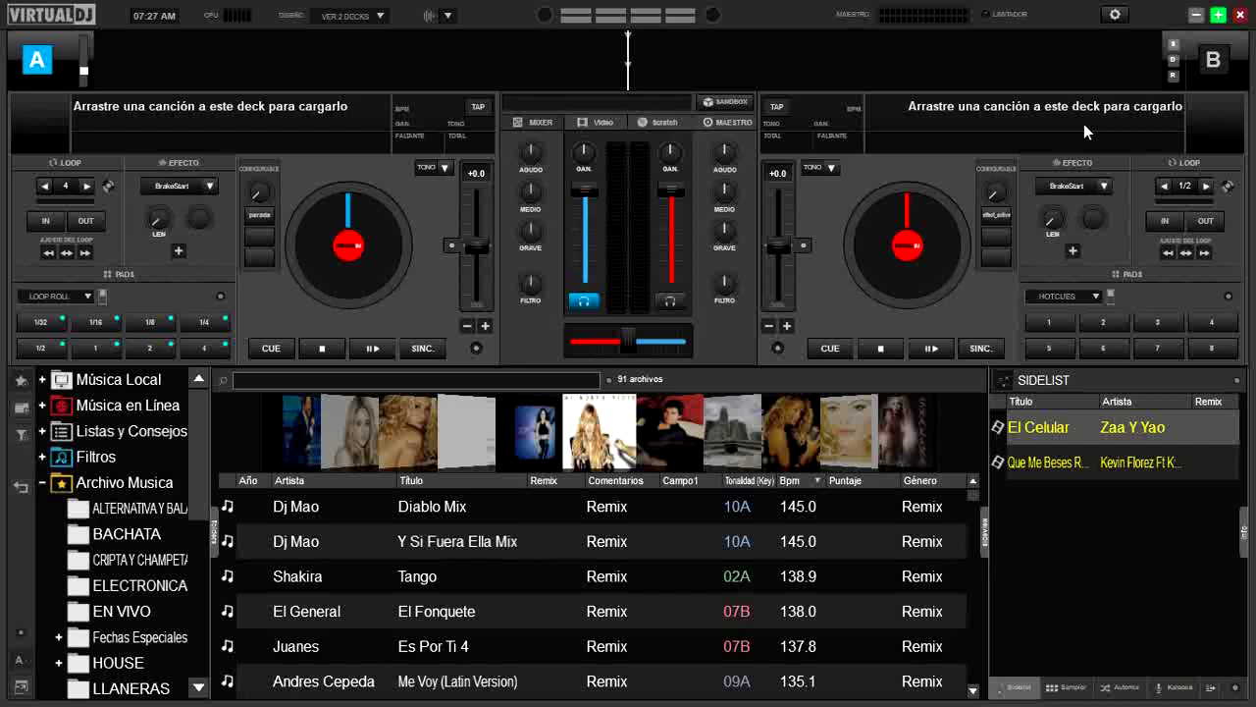
Step: Set the main skin back to Default in the configuration options and return to the decks
{"action": "left_click", "coordinate": [1115, 14]}
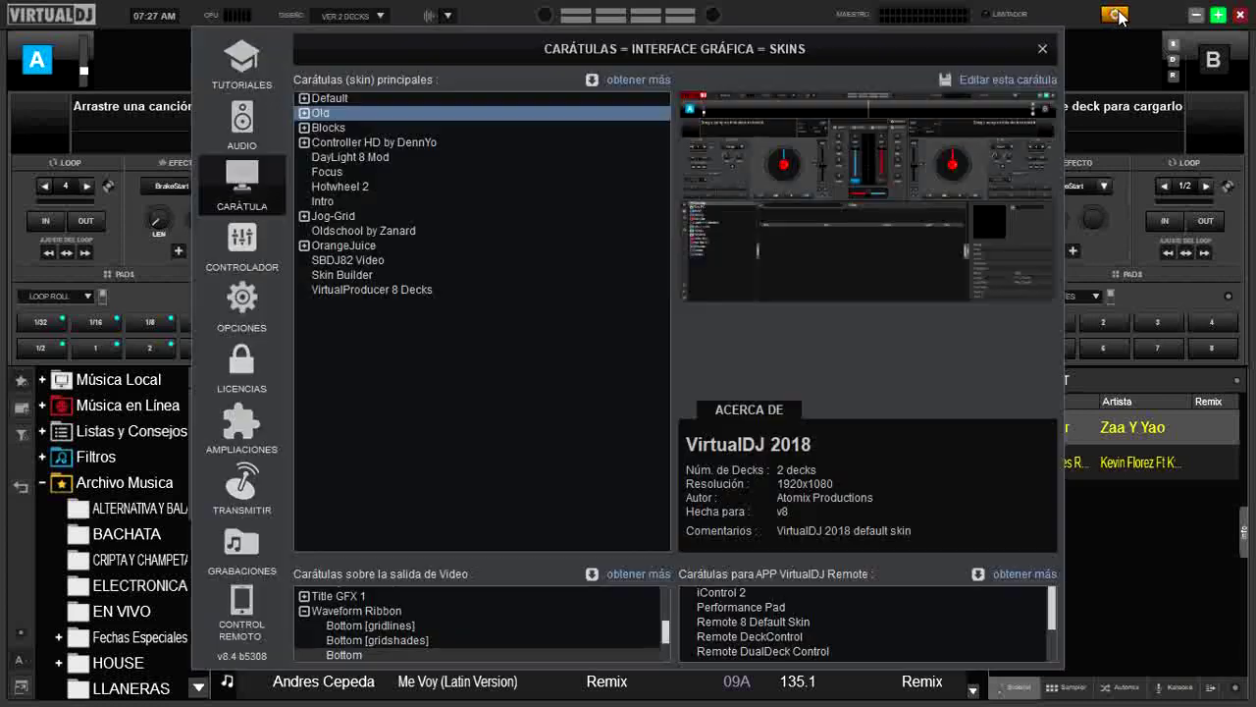
{"action": "left_click", "coordinate": [339, 97]}
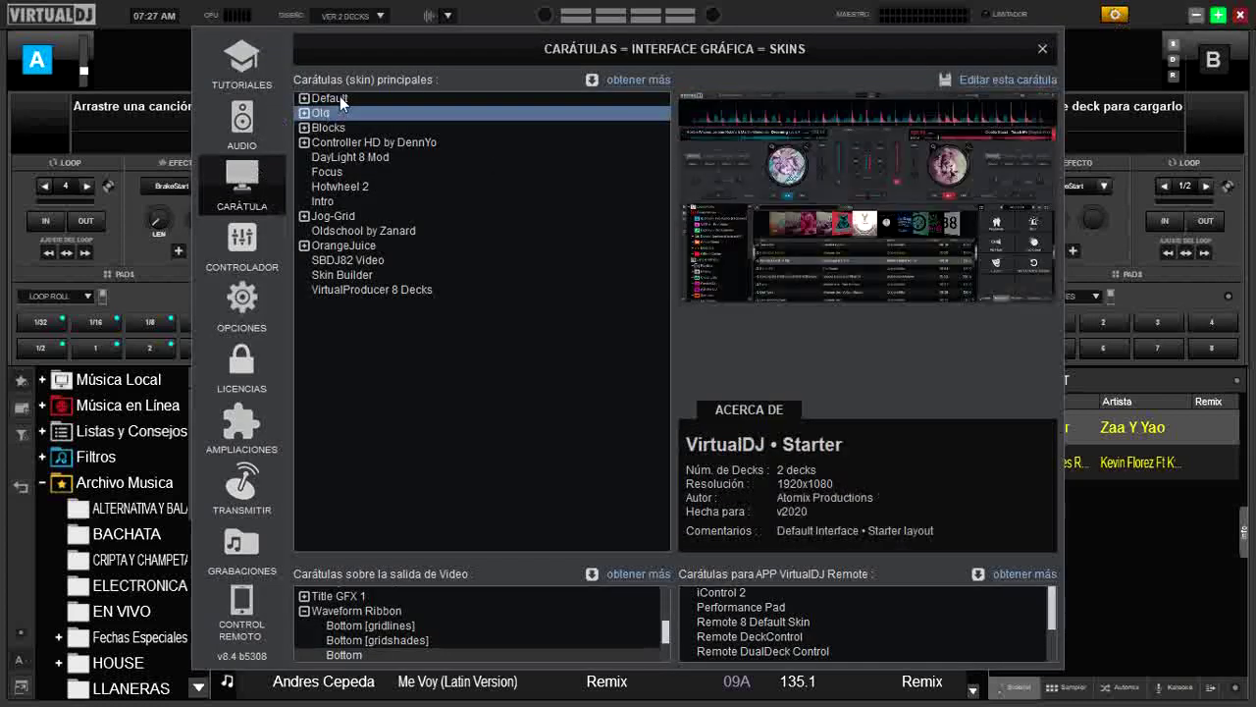
{"action": "left_click", "coordinate": [1040, 49]}
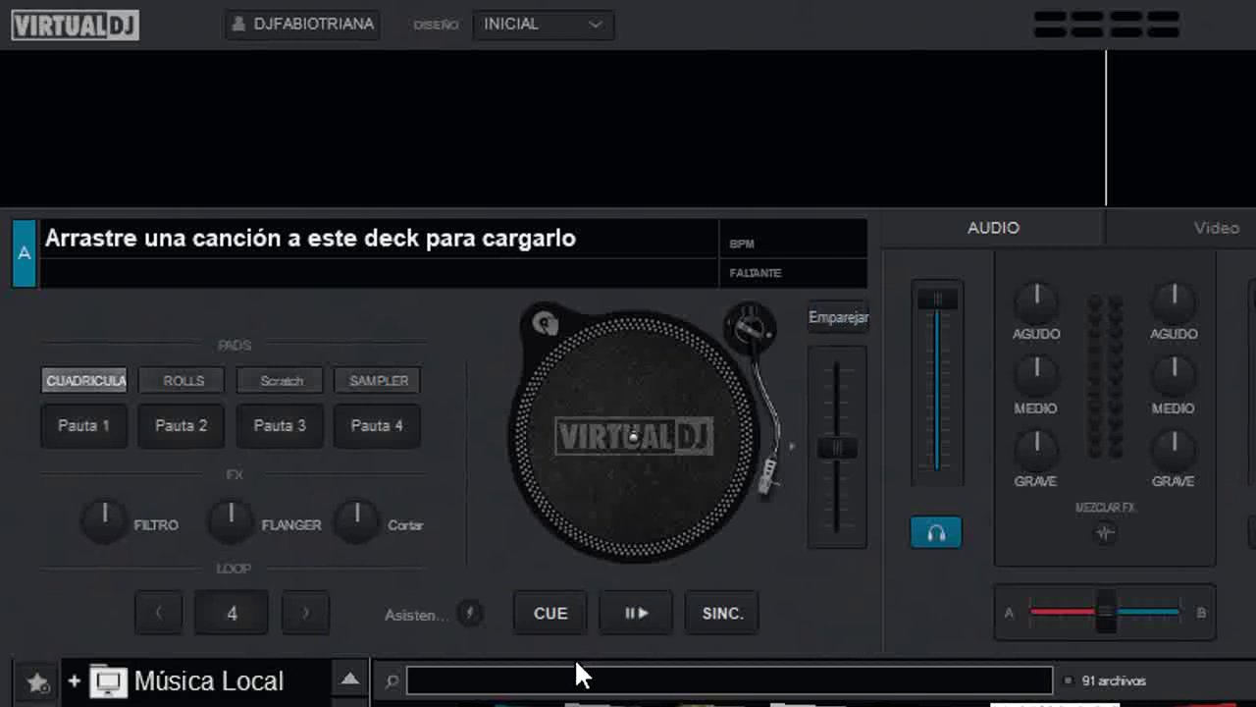
Step: Examine the effect choices of the mixer's Mezclar FX, leaving the selection unchanged
{"action": "left_click", "coordinate": [715, 619]}
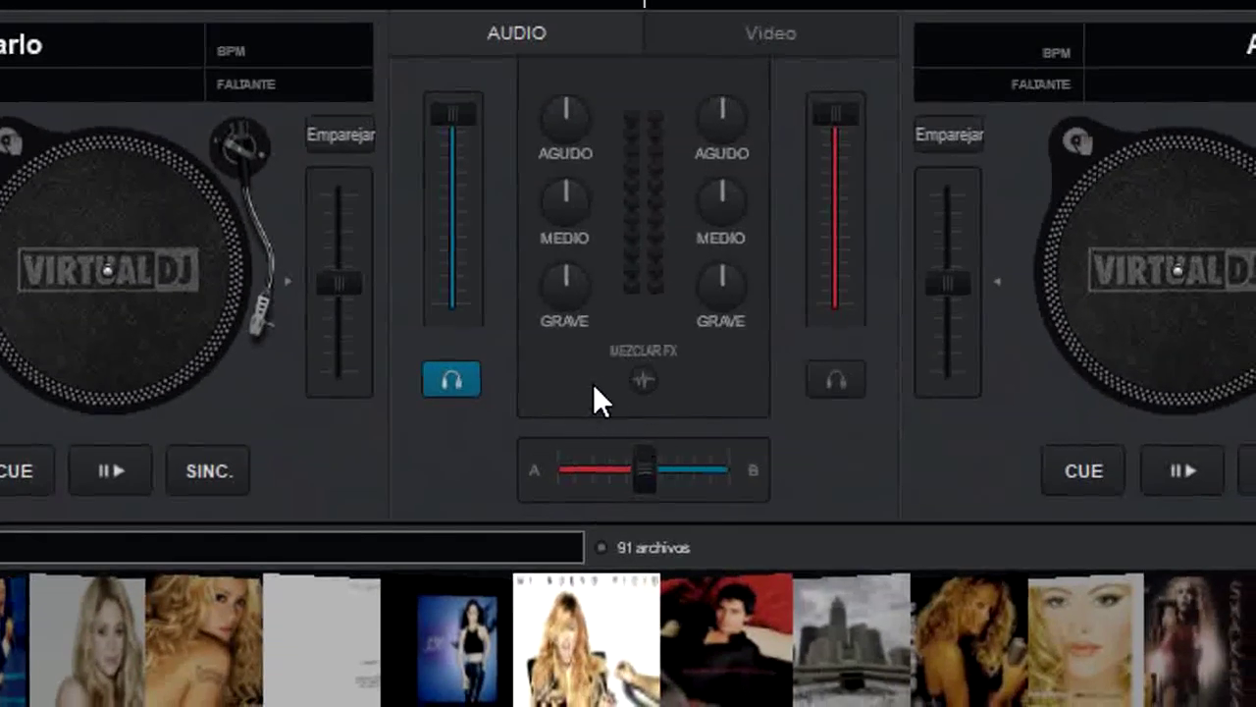
{"action": "left_click", "coordinate": [645, 378]}
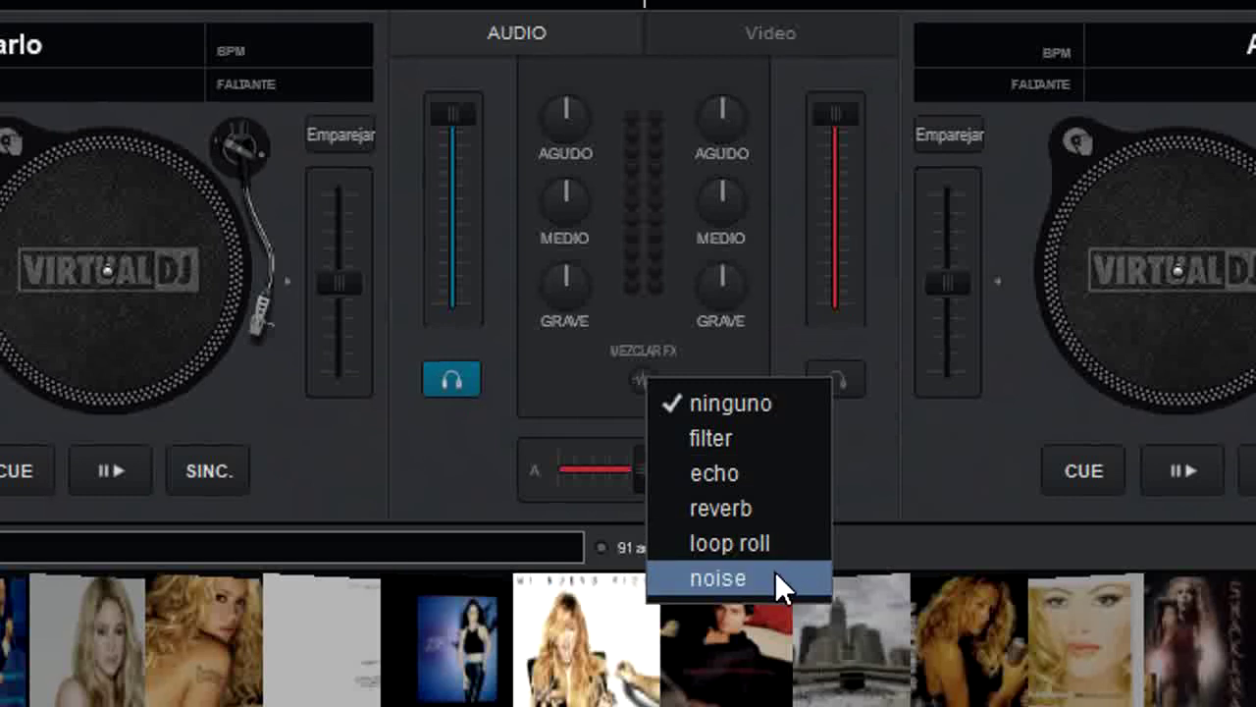
{"action": "left_click", "coordinate": [916, 487]}
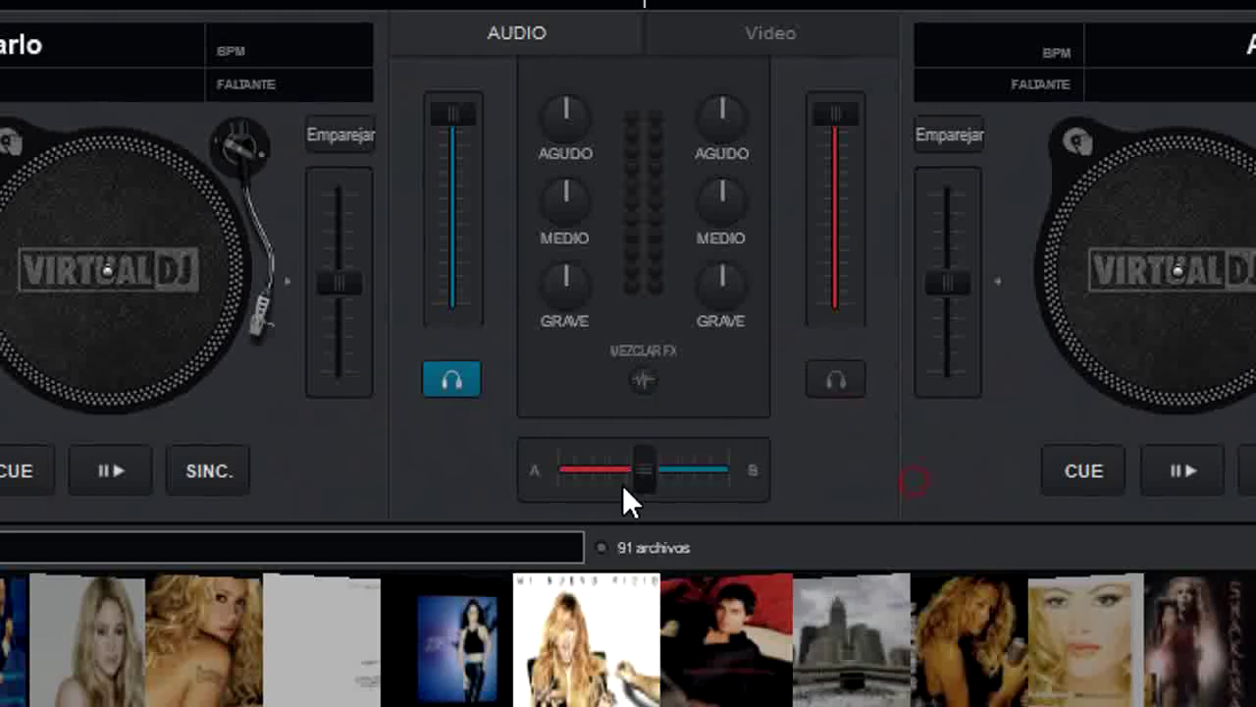
Step: Move the audio crossfader fully to side A and return it to about the centre
{"action": "left_click_drag", "start_coordinate": [650, 481], "coordinate": [410, 510]}
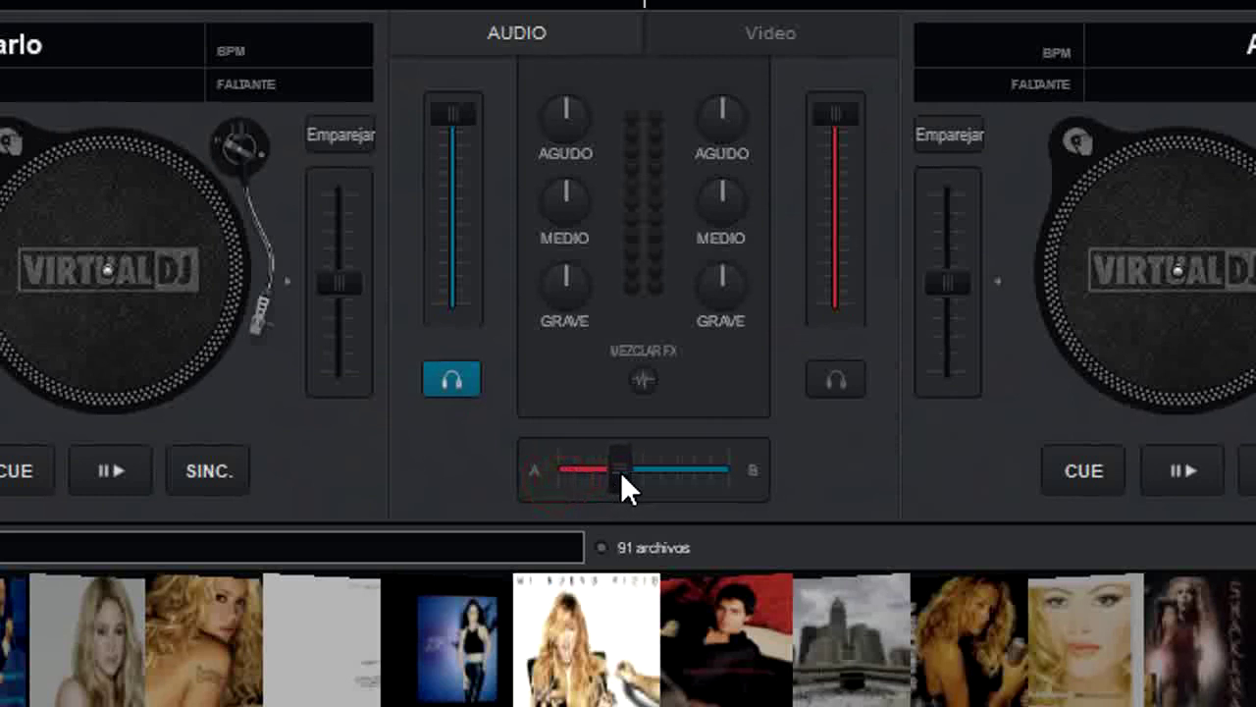
{"action": "left_click_drag", "start_coordinate": [589, 457], "coordinate": [555, 469]}
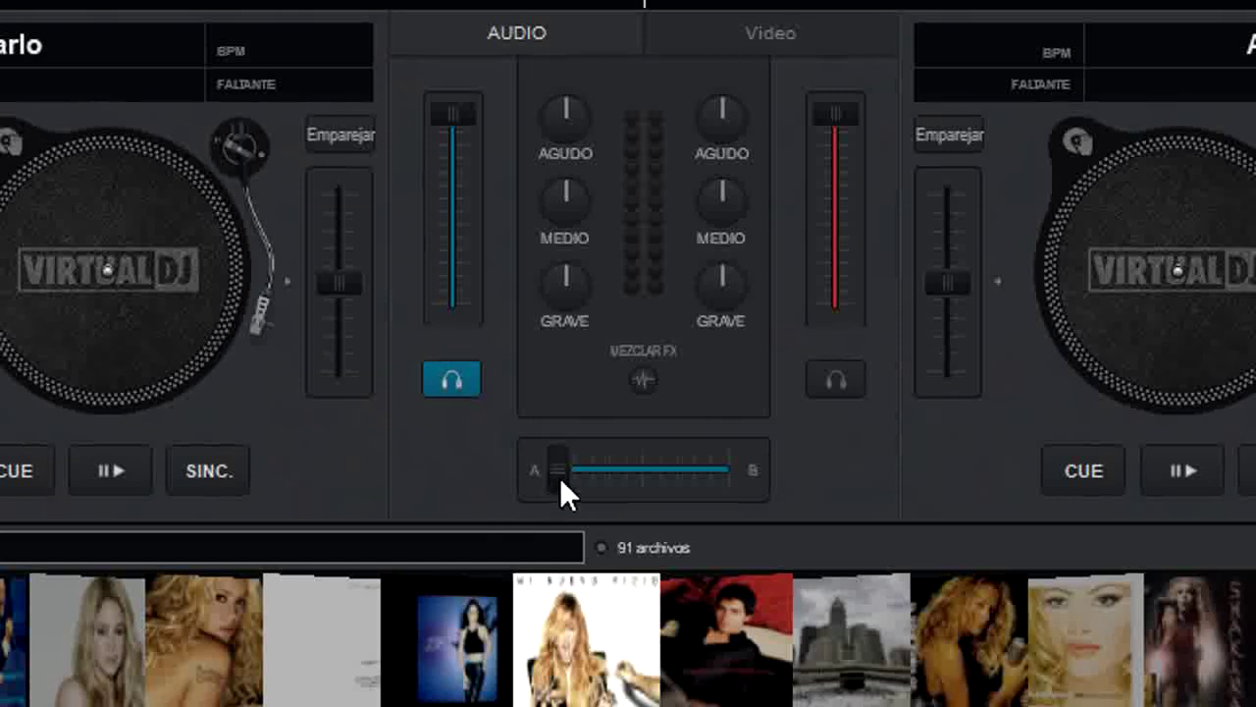
{"action": "left_click_drag", "start_coordinate": [743, 479], "coordinate": [534, 479]}
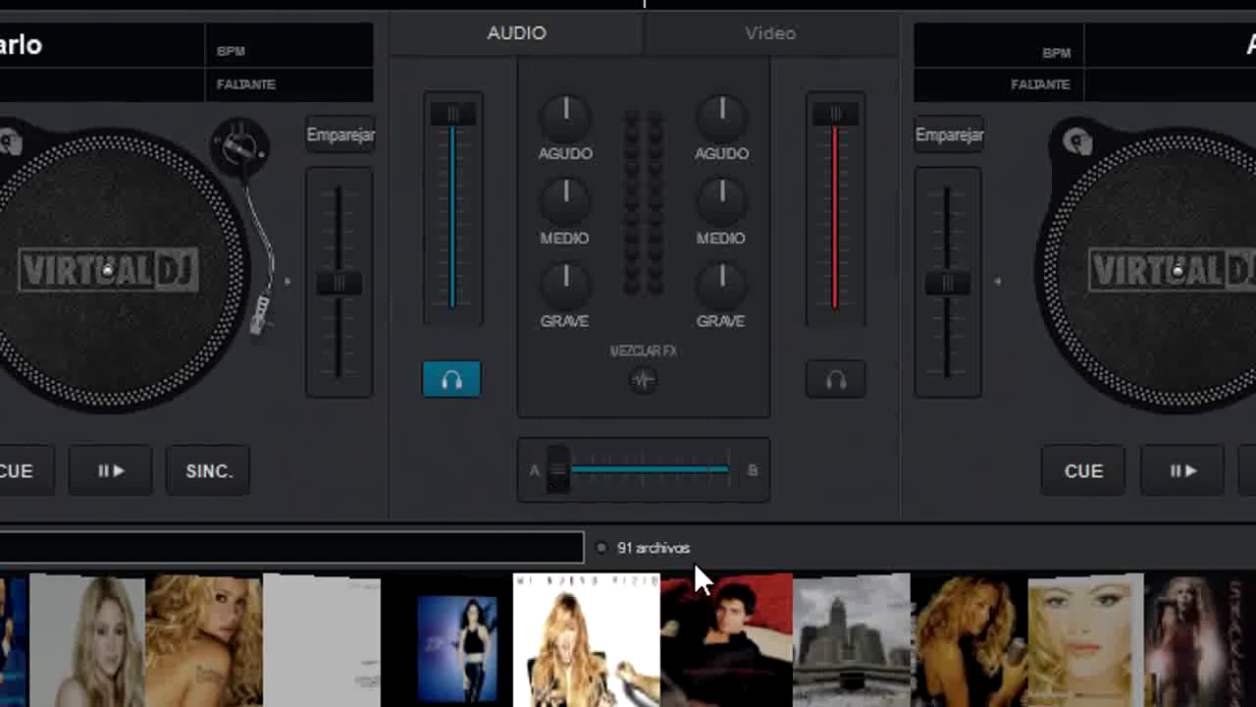
{"action": "left_click_drag", "start_coordinate": [624, 471], "coordinate": [648, 482]}
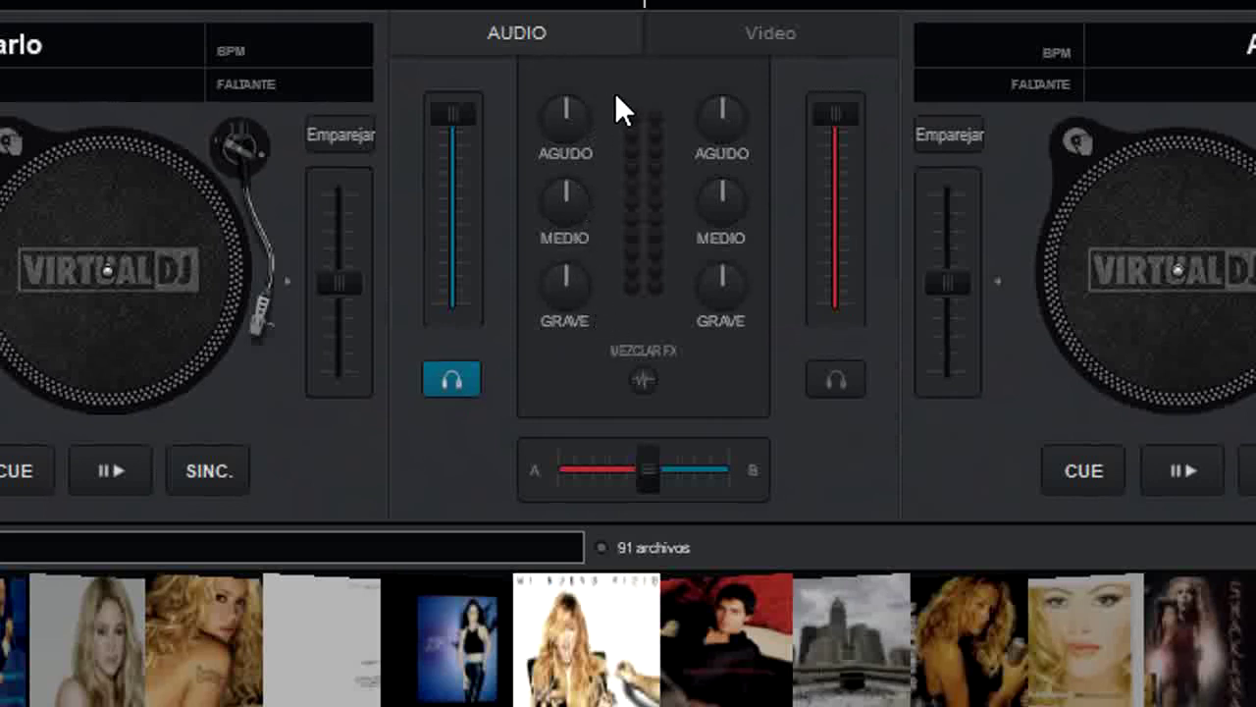
Step: Show the mixer's Video section and view its video output options without choosing any
{"action": "left_click", "coordinate": [793, 27]}
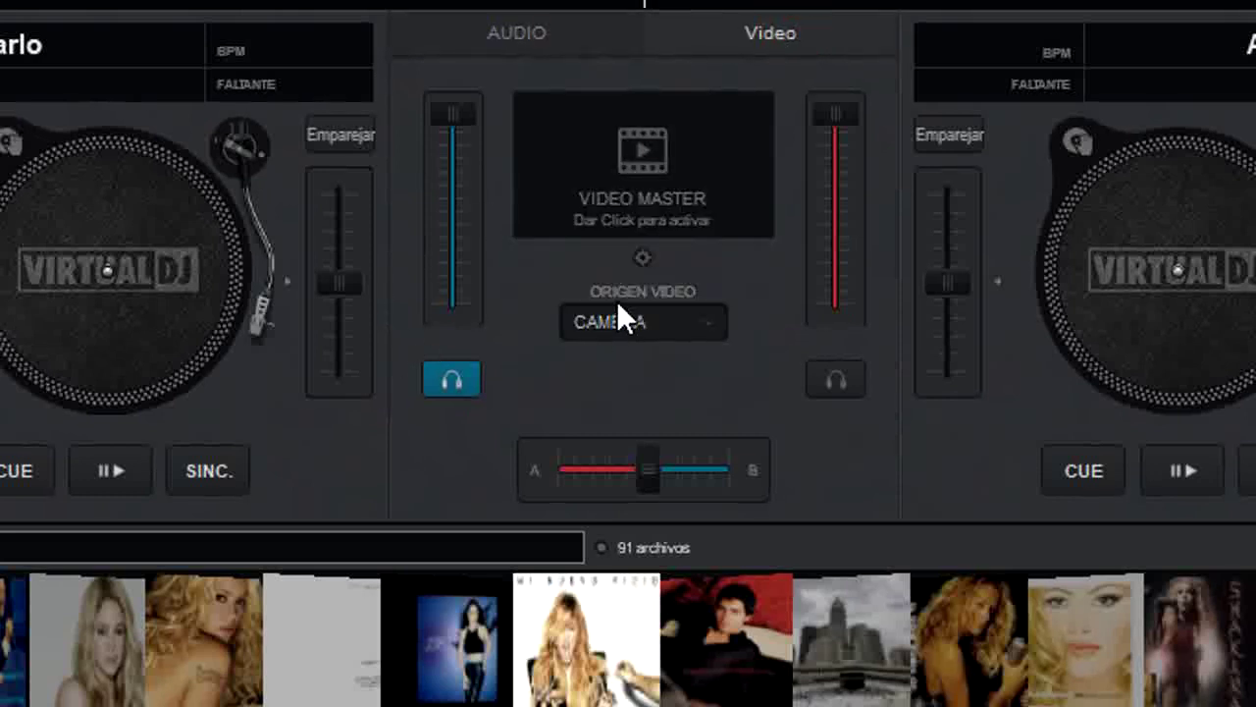
{"action": "left_click", "coordinate": [642, 257]}
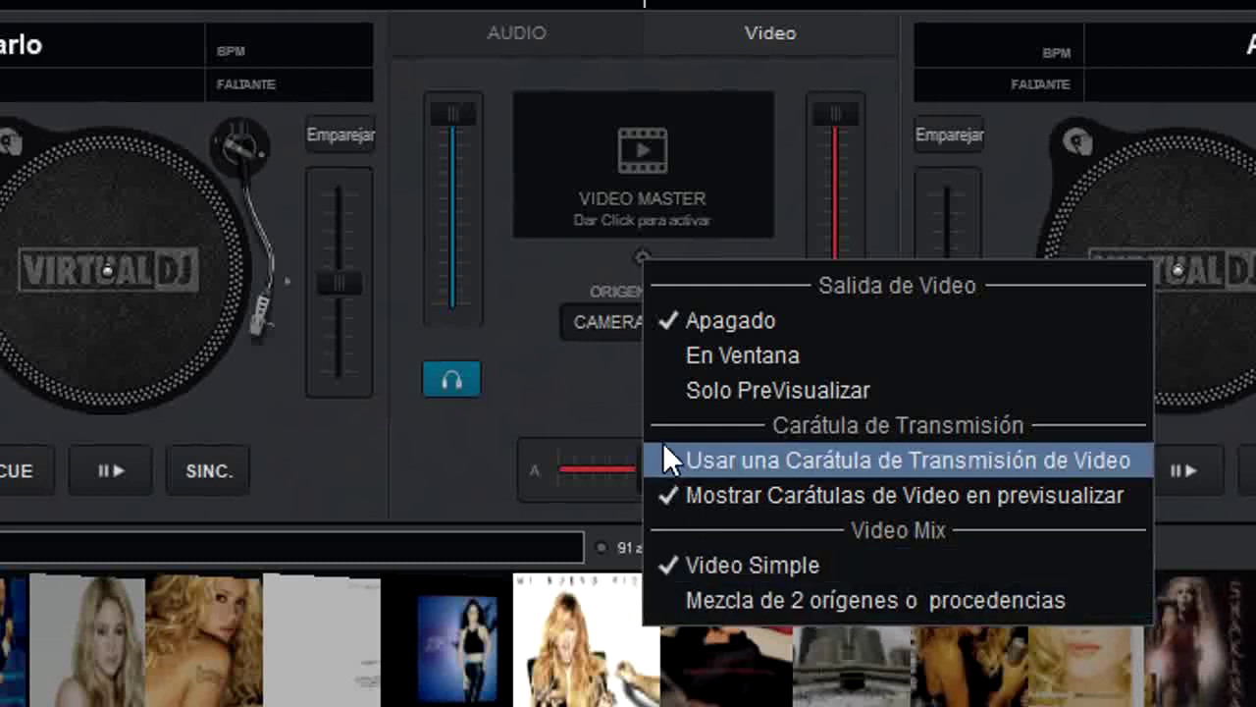
{"action": "left_click", "coordinate": [549, 385]}
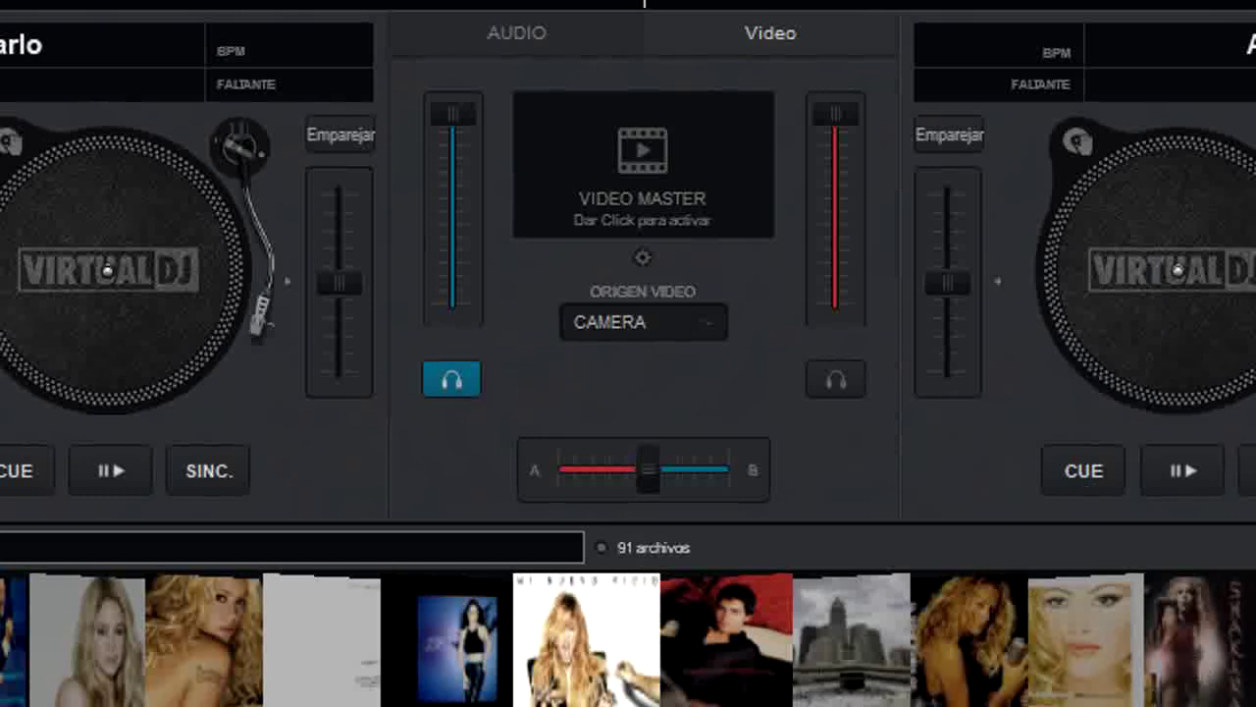
Step: Load El Celular from the Sidelist onto deck A and Que Me Beses onto deck B, moving the video window over the browser
{"action": "left_click_drag", "start_coordinate": [393, 697], "coordinate": [84, 281]}
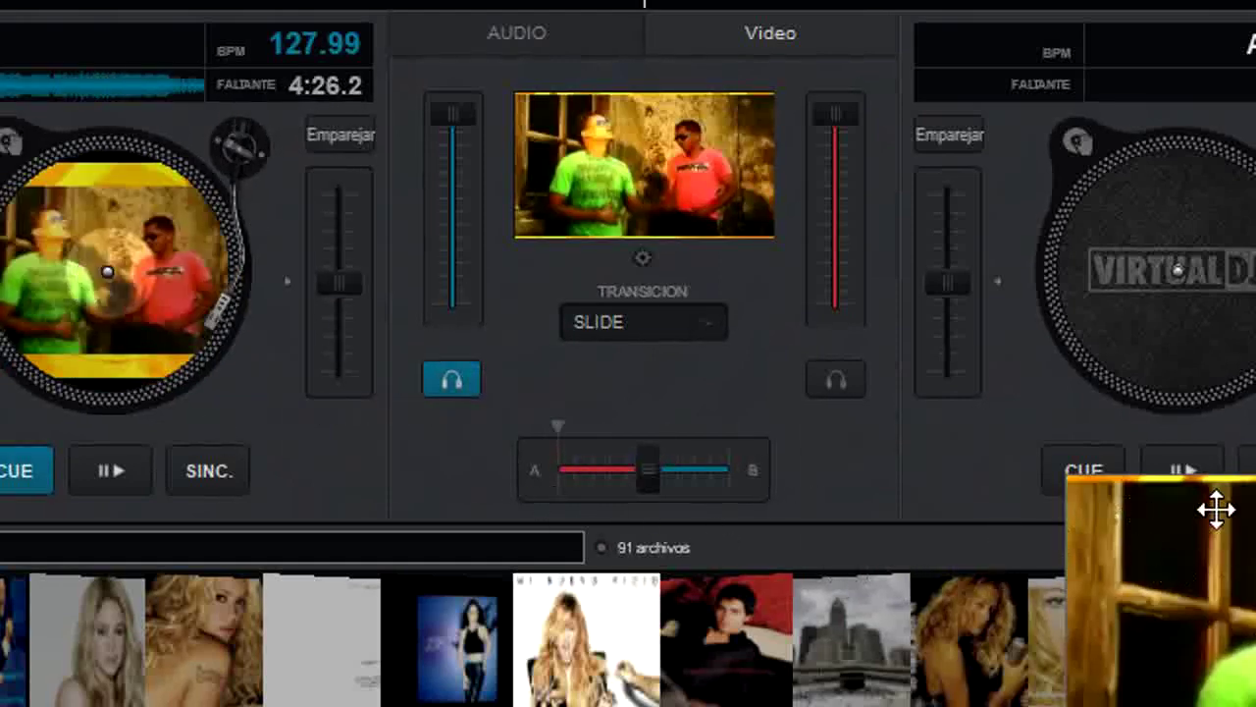
{"action": "left_click_drag", "start_coordinate": [1214, 508], "coordinate": [651, 598]}
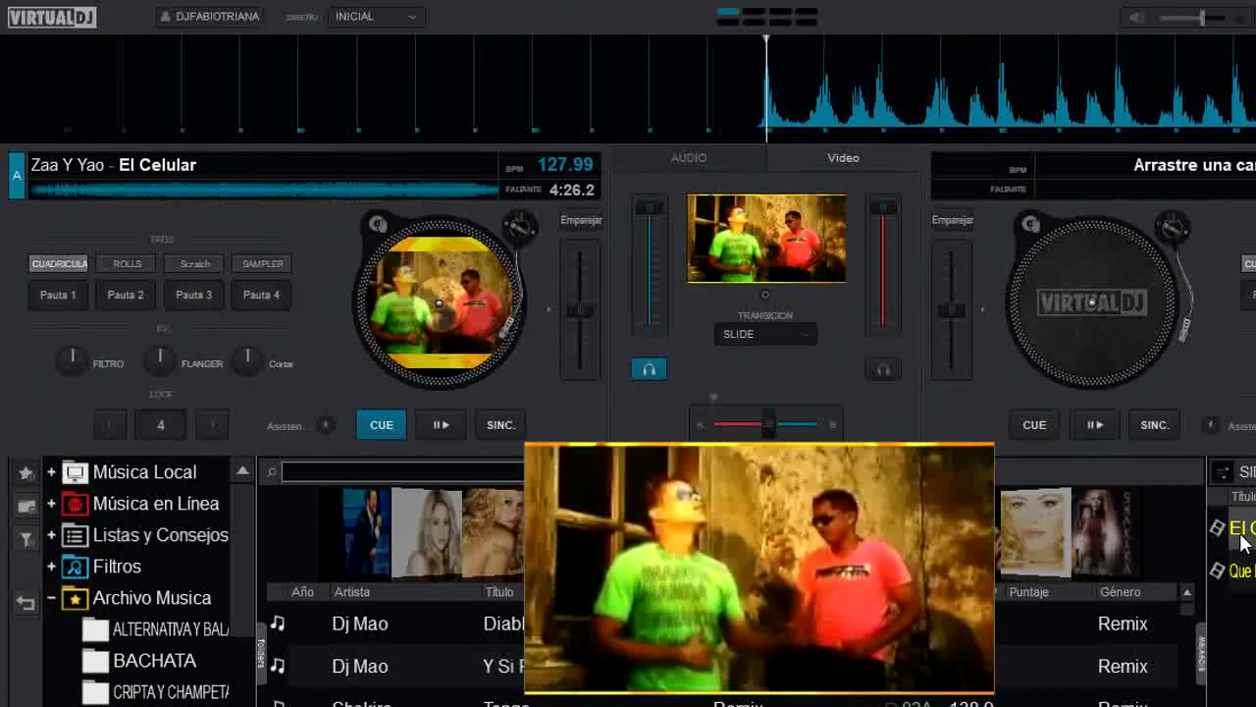
{"action": "left_click", "coordinate": [1242, 570]}
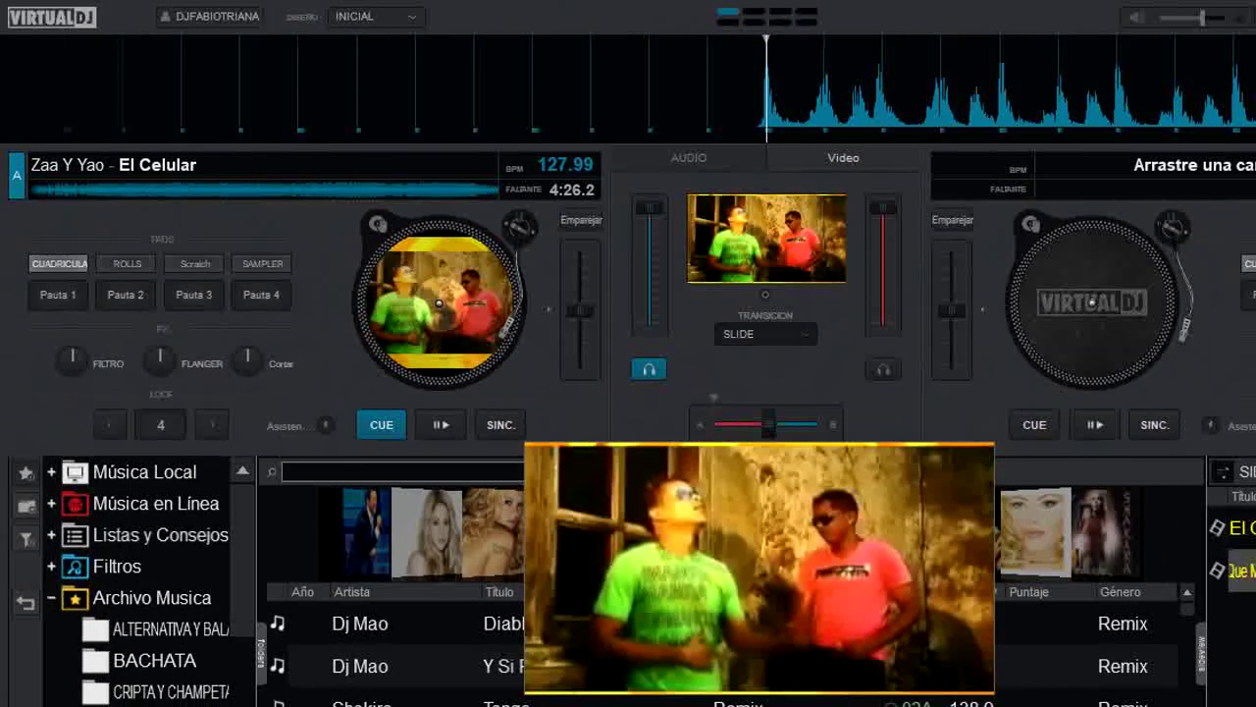
{"action": "left_click_drag", "start_coordinate": [1241, 570], "coordinate": [1107, 327]}
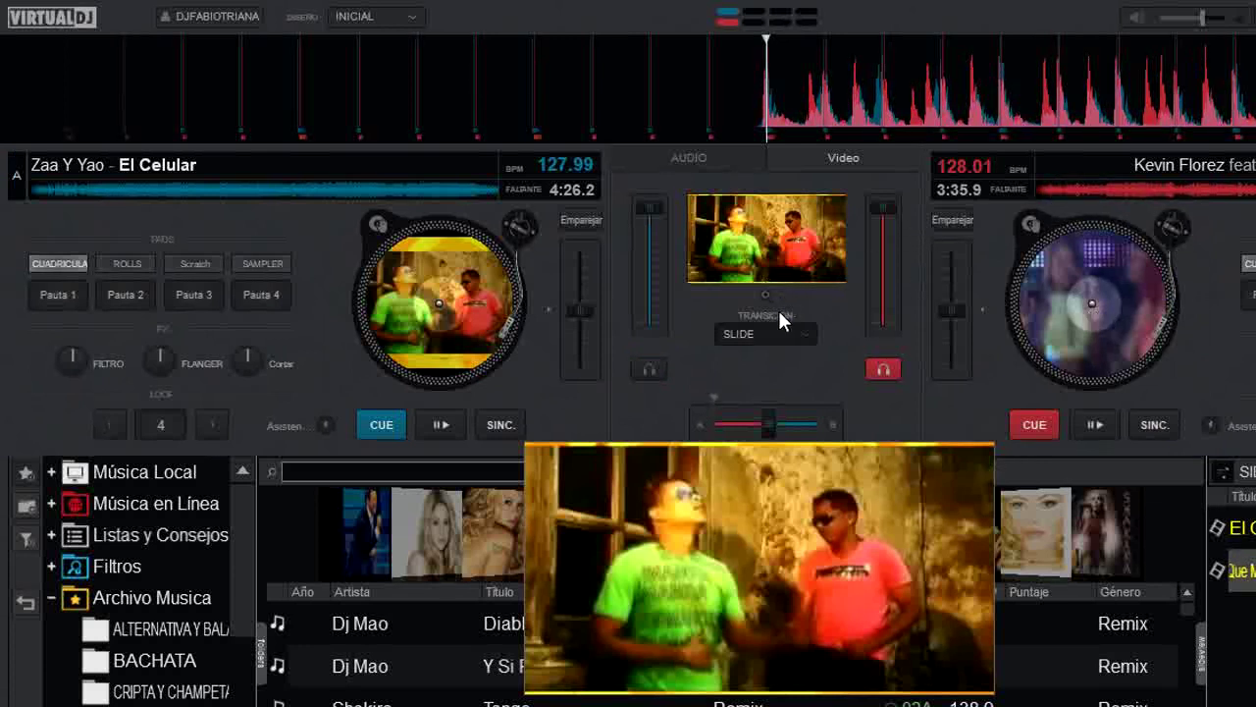
Step: Uncover the crossfader and set it fully to side A, and play deck A for a few seconds before pausing it
{"action": "left_click_drag", "start_coordinate": [752, 500], "coordinate": [783, 549]}
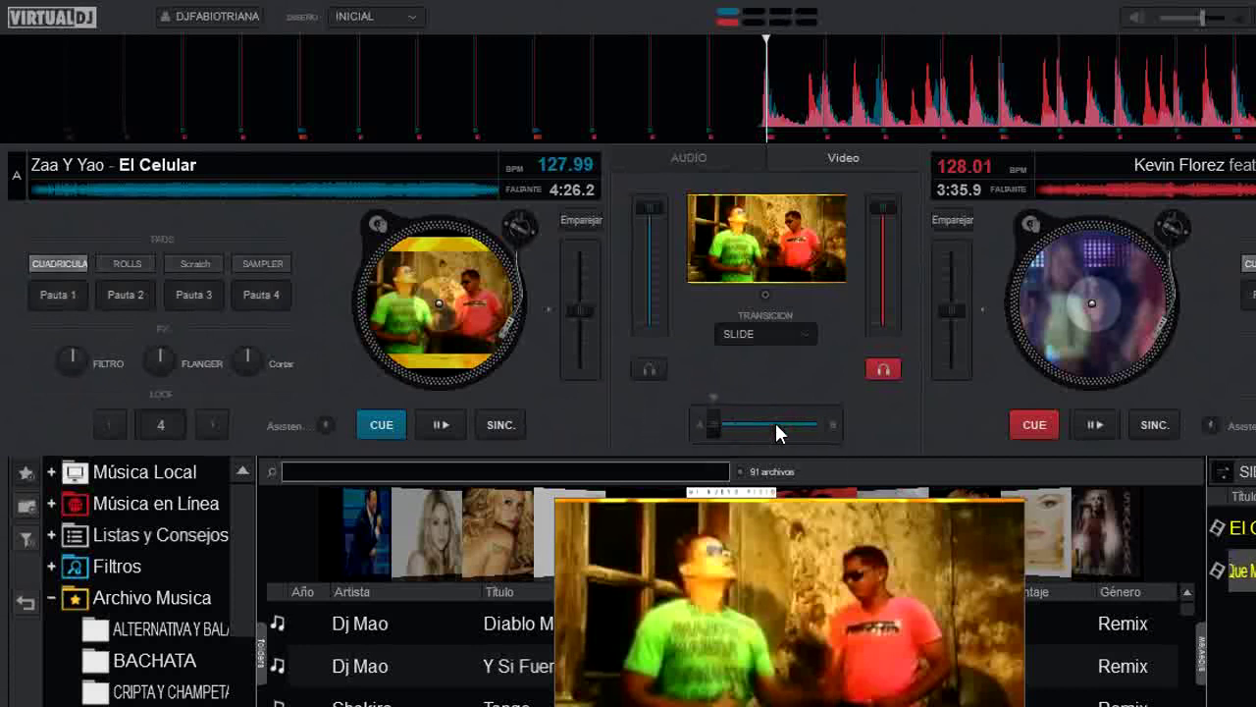
{"action": "left_click", "coordinate": [438, 427]}
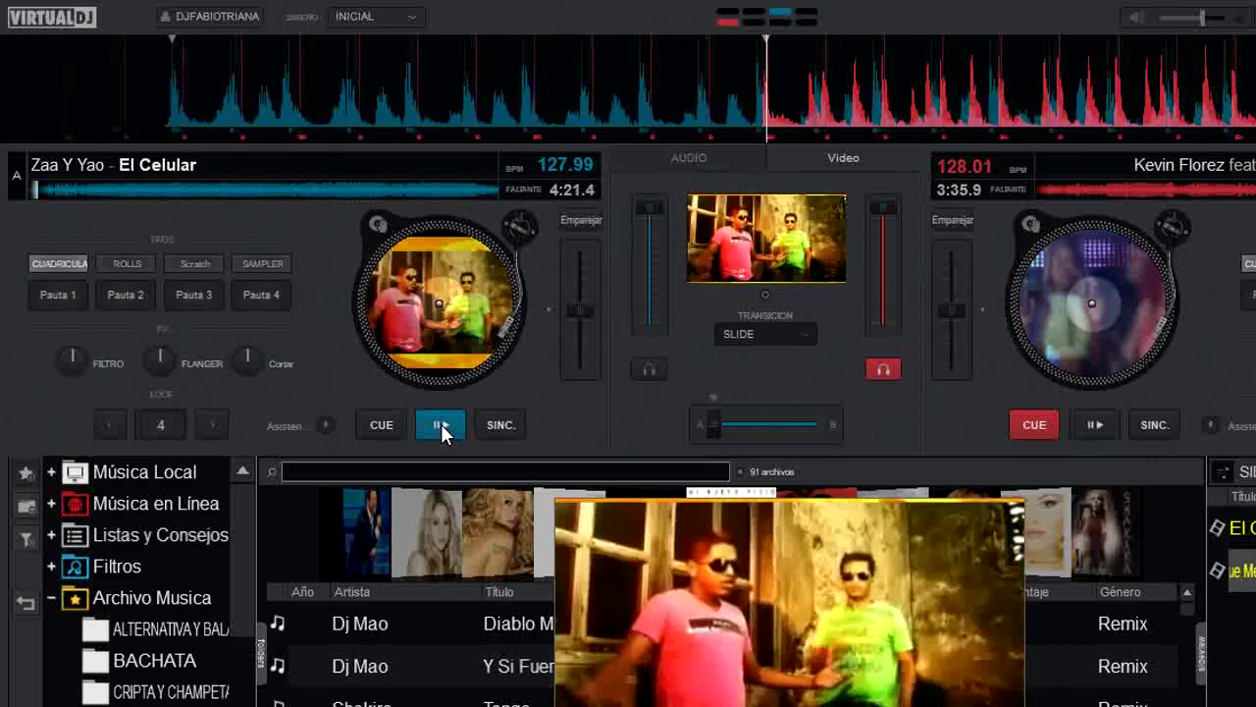
{"action": "left_click", "coordinate": [441, 423]}
Step: Set the video output to Solo PreVisualizar and check the setting in the video options
{"action": "right_click", "coordinate": [783, 225]}
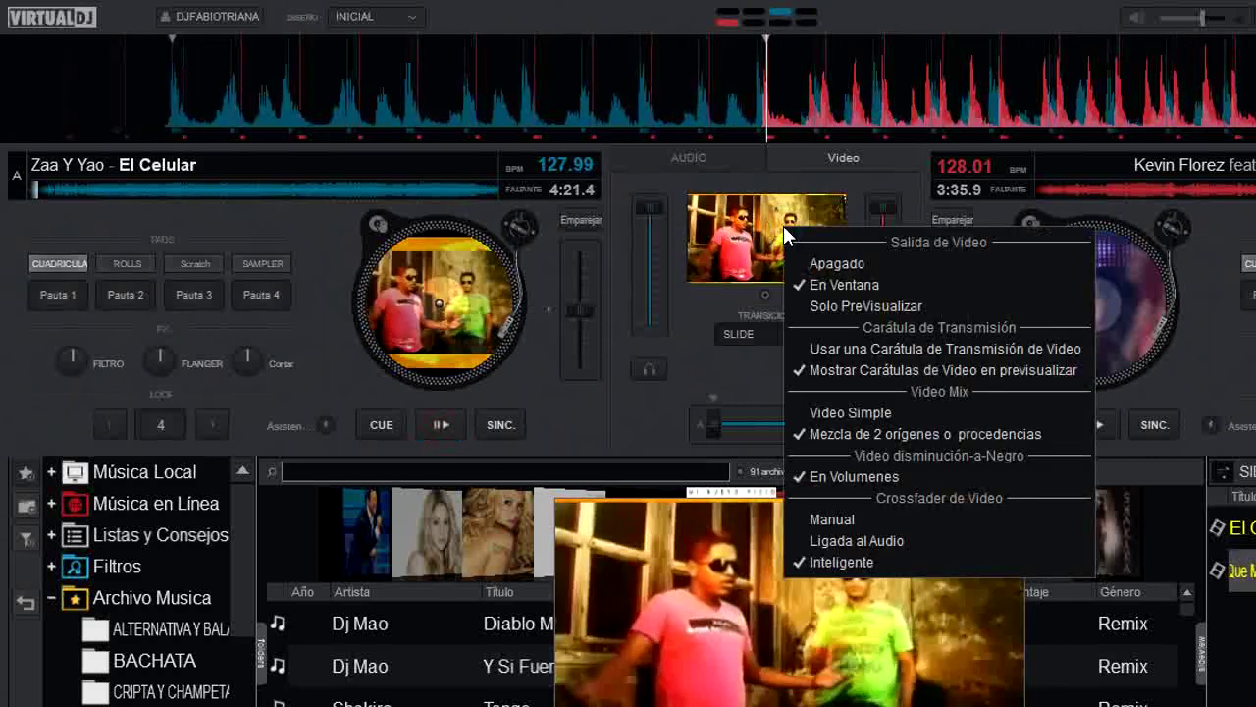
{"action": "left_click", "coordinate": [848, 304]}
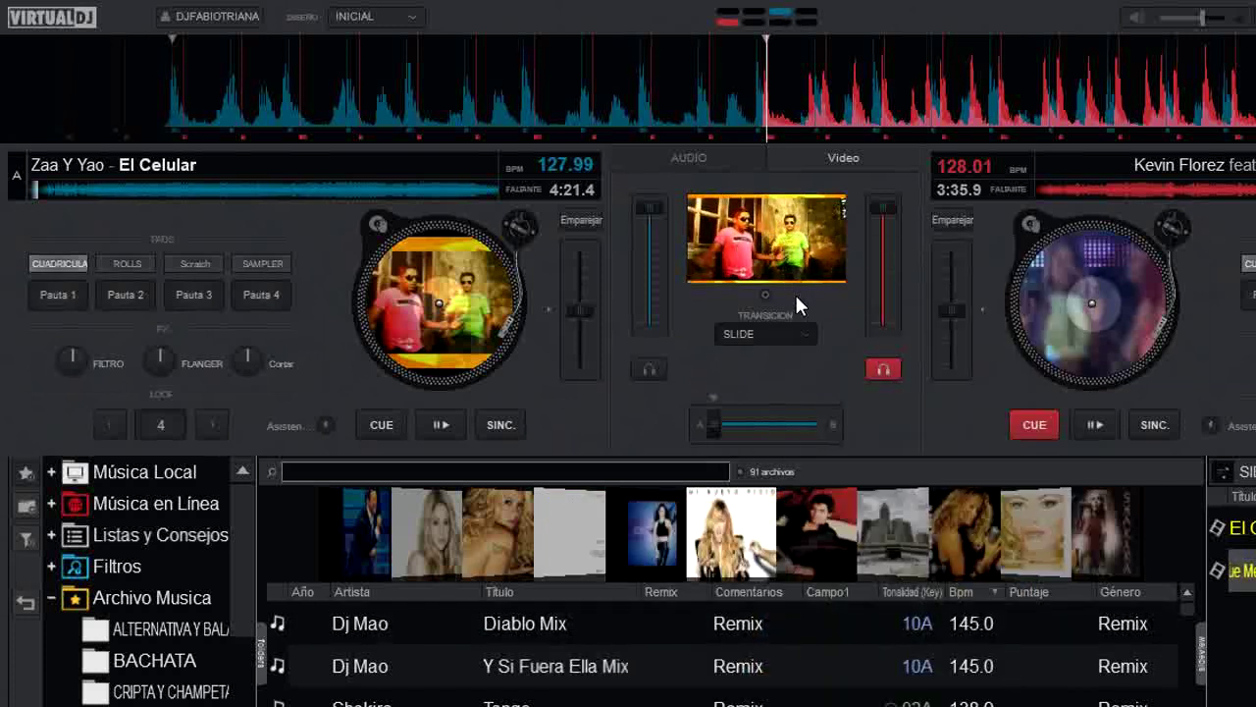
{"action": "right_click", "coordinate": [791, 244]}
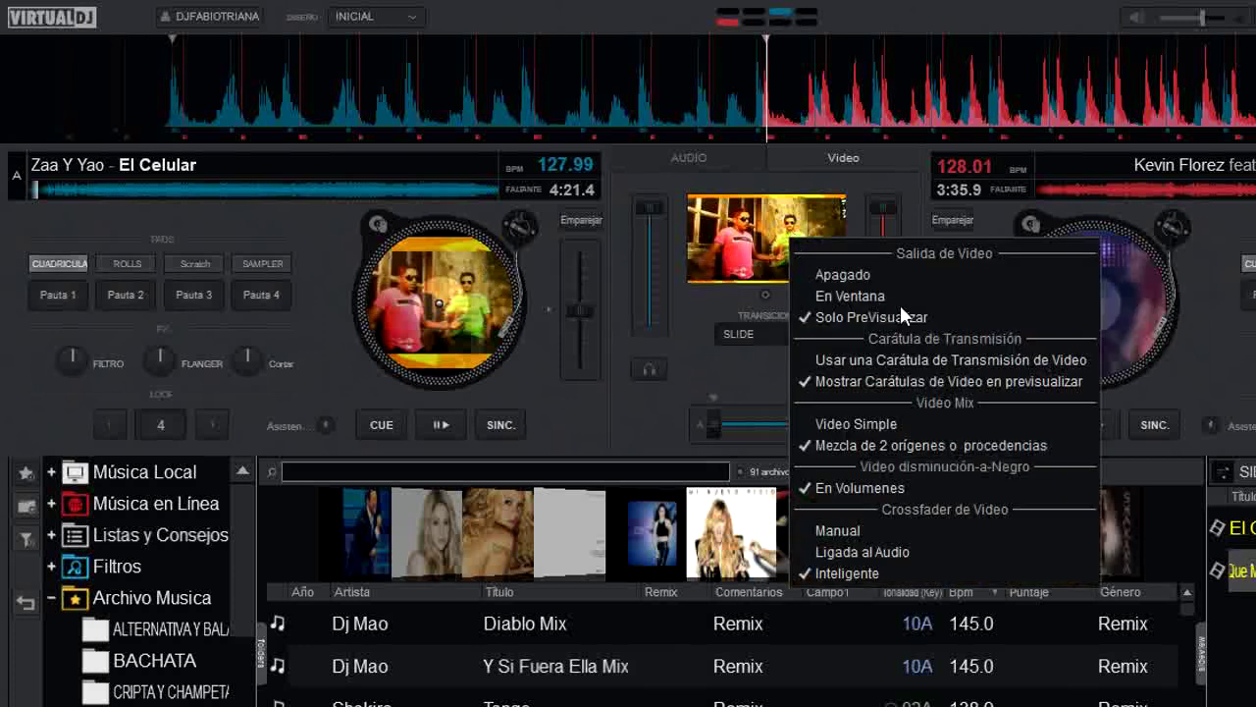
{"action": "left_click", "coordinate": [764, 285]}
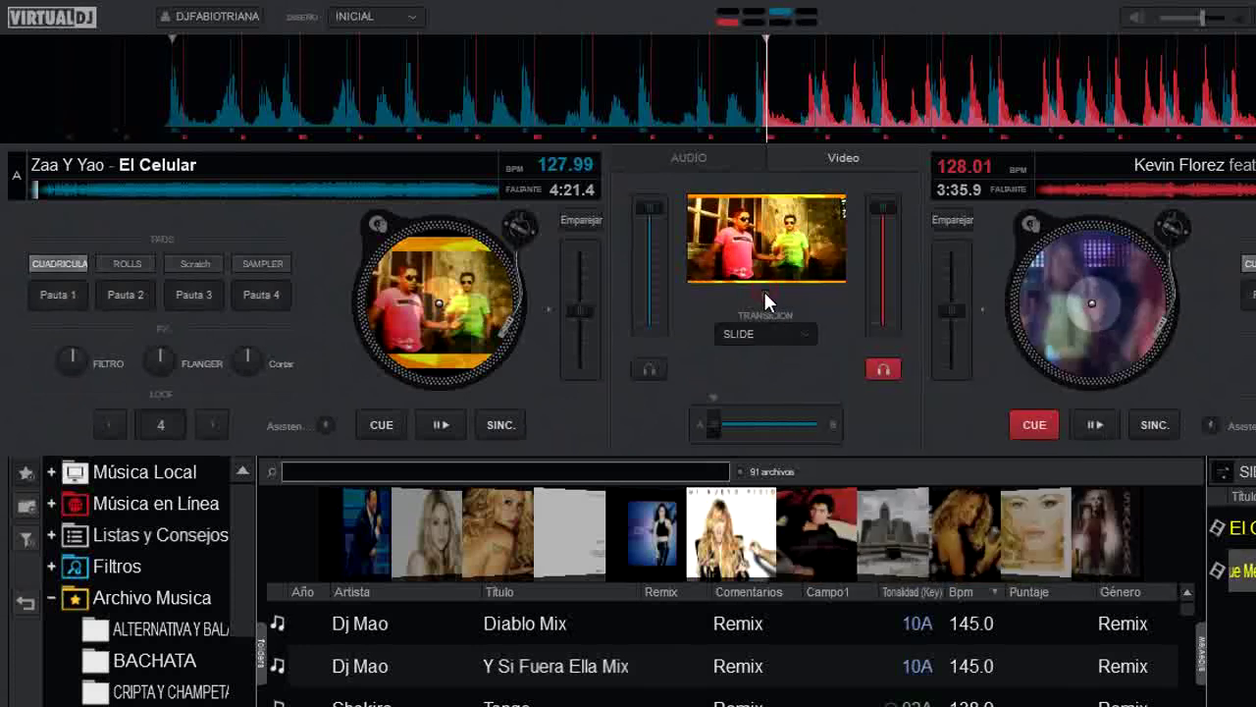
Step: Enable Usar una Carátula de Transmisión de Video, and reopen the separate video output window above the song list
{"action": "right_click", "coordinate": [764, 289]}
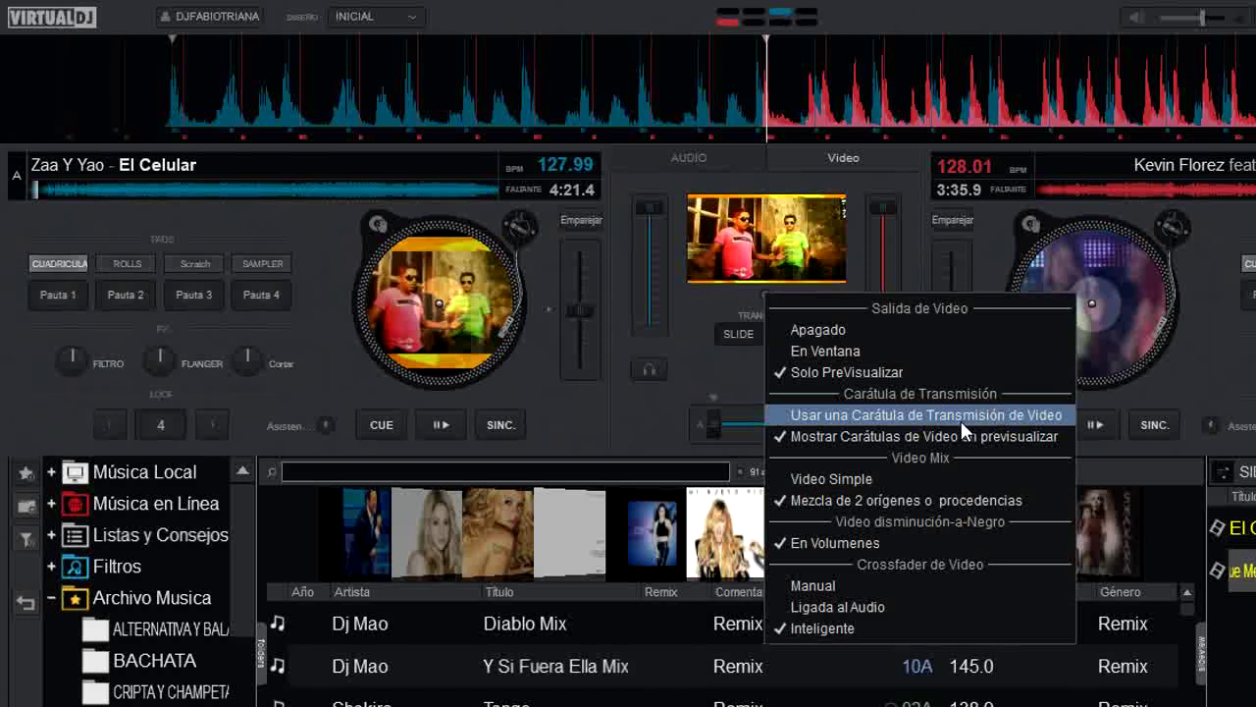
{"action": "left_click", "coordinate": [996, 414]}
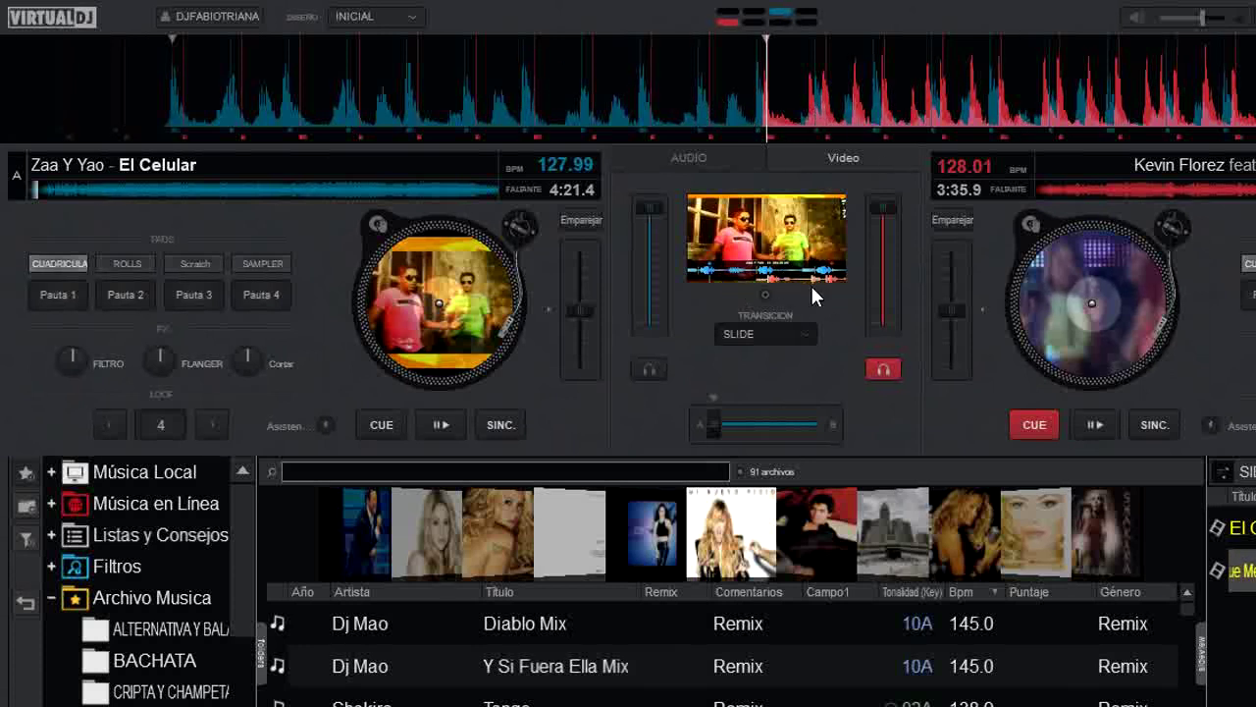
{"action": "left_click", "coordinate": [785, 260]}
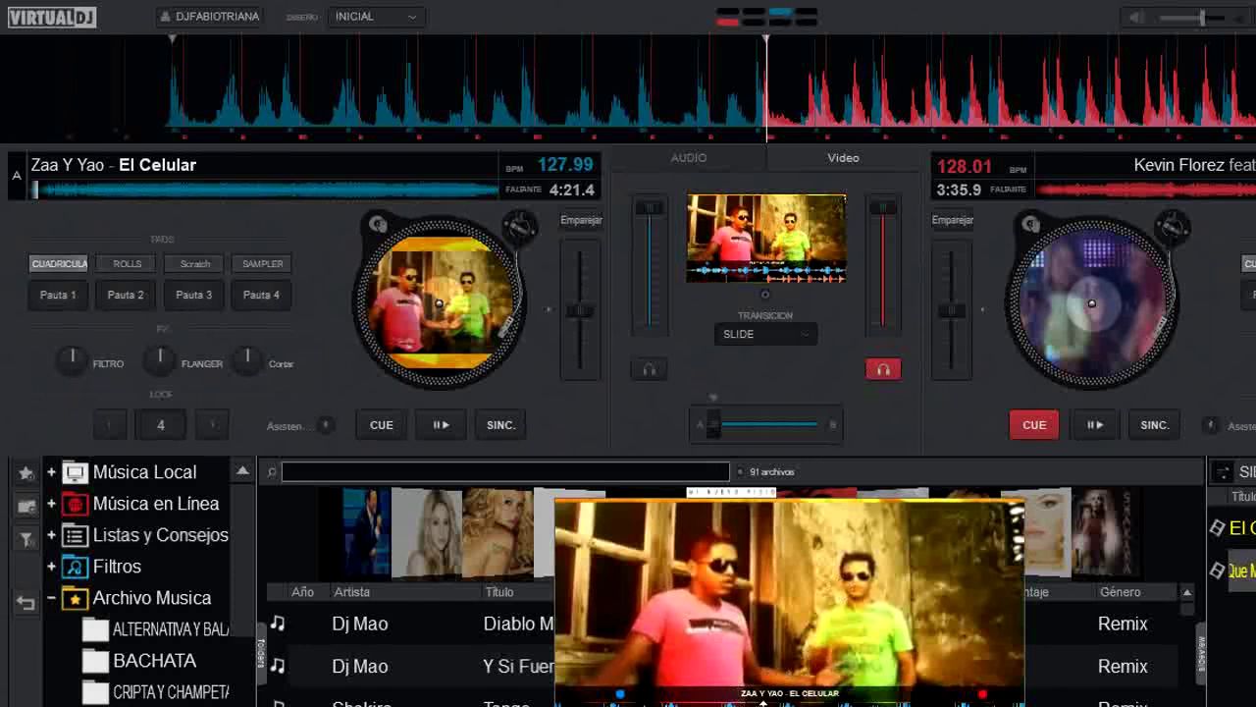
{"action": "left_click_drag", "start_coordinate": [785, 615], "coordinate": [809, 554]}
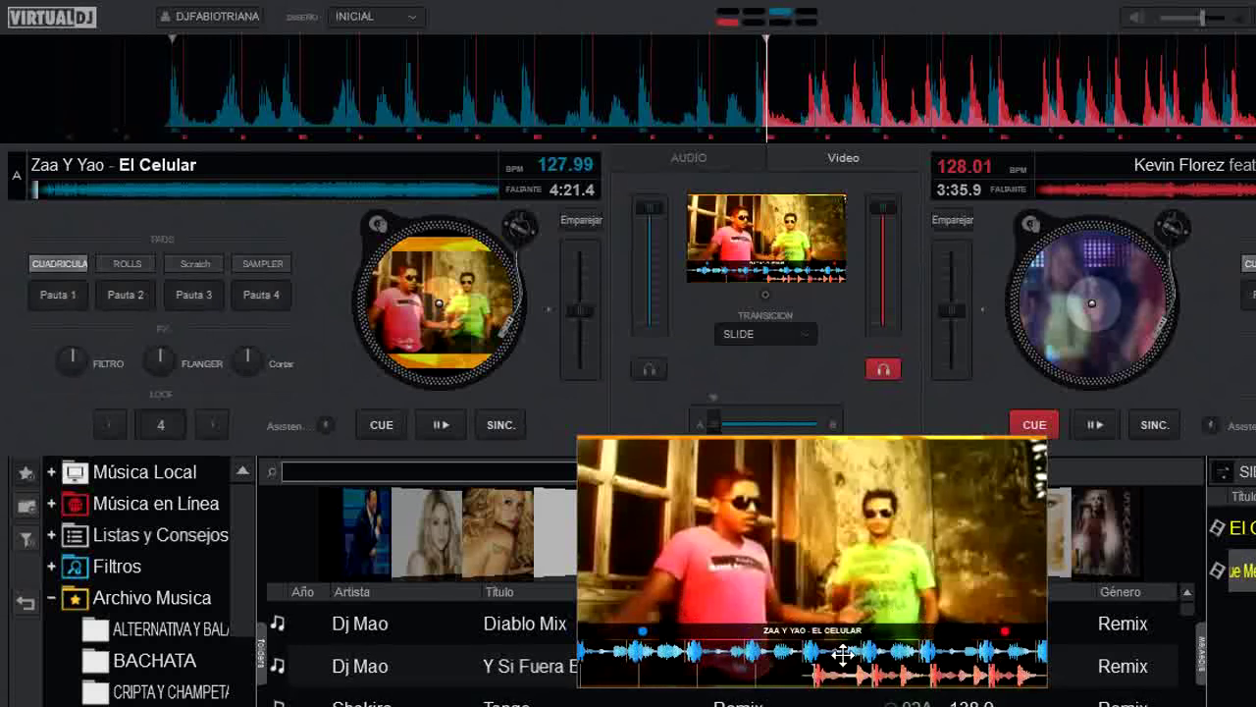
Step: Play El Celular on deck A with a 4-beat loop and start the track on deck B alongside it
{"action": "left_click", "coordinate": [430, 423]}
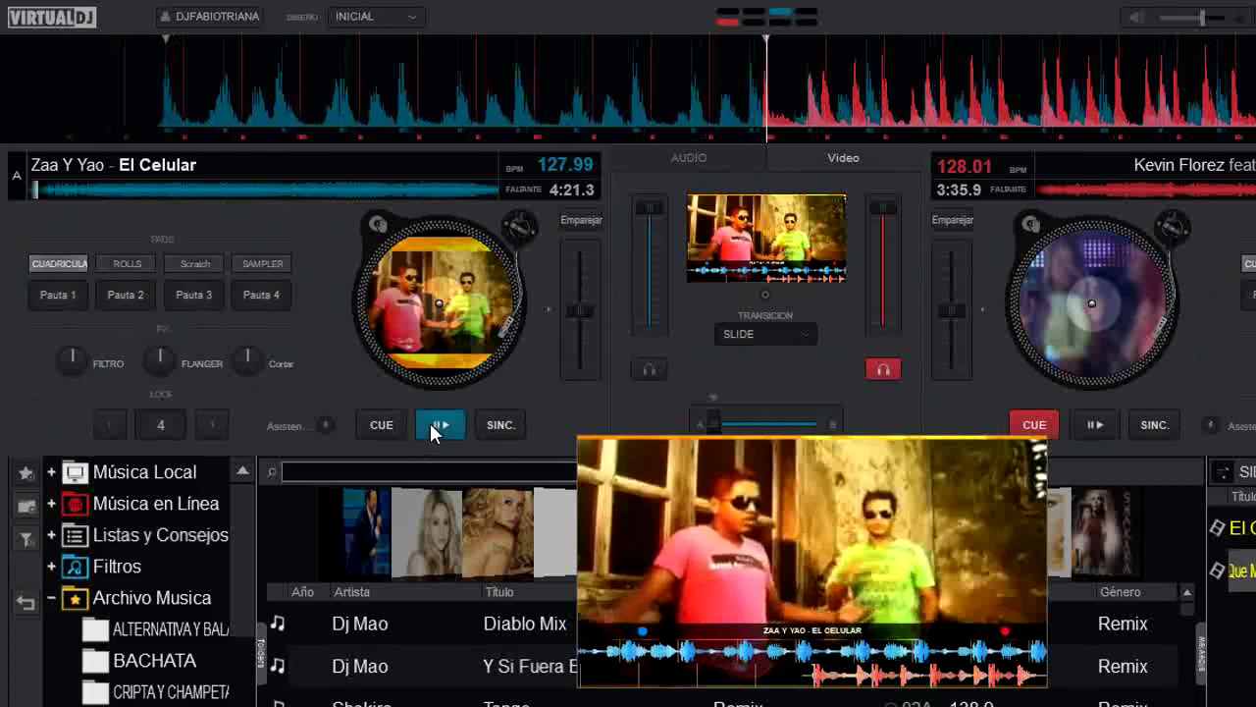
{"action": "left_click_drag", "start_coordinate": [729, 472], "coordinate": [717, 517]}
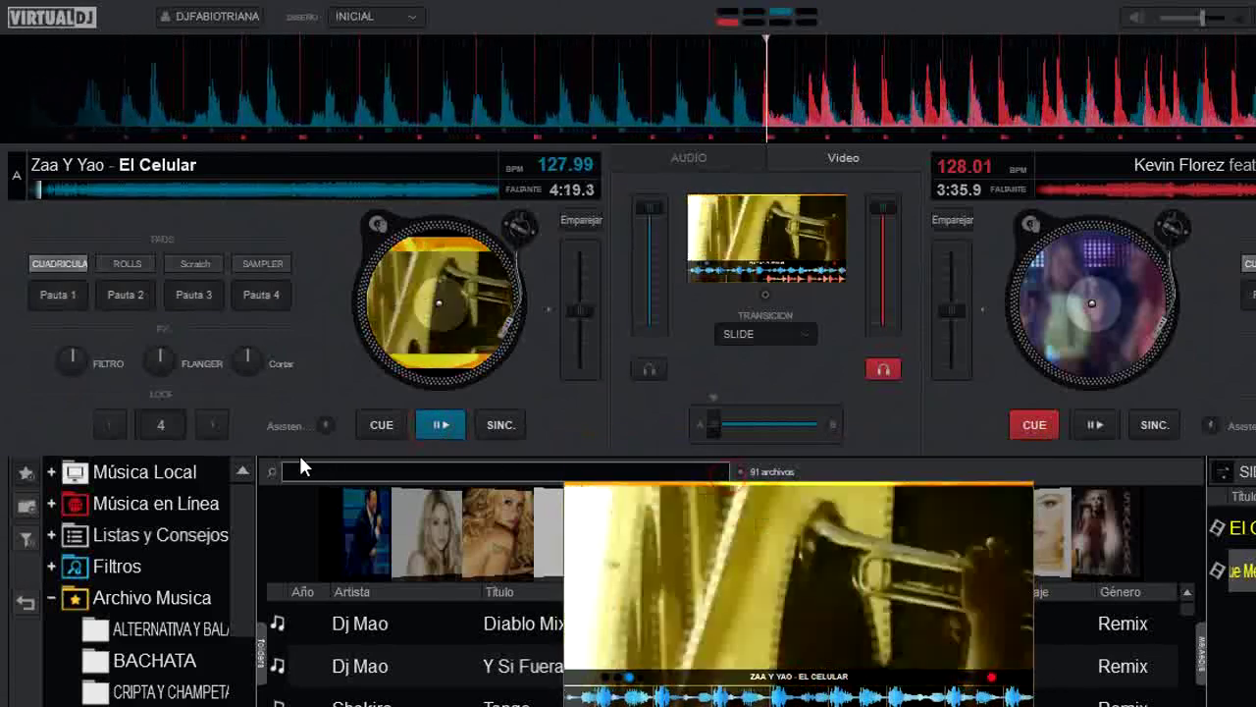
{"action": "left_click", "coordinate": [165, 428]}
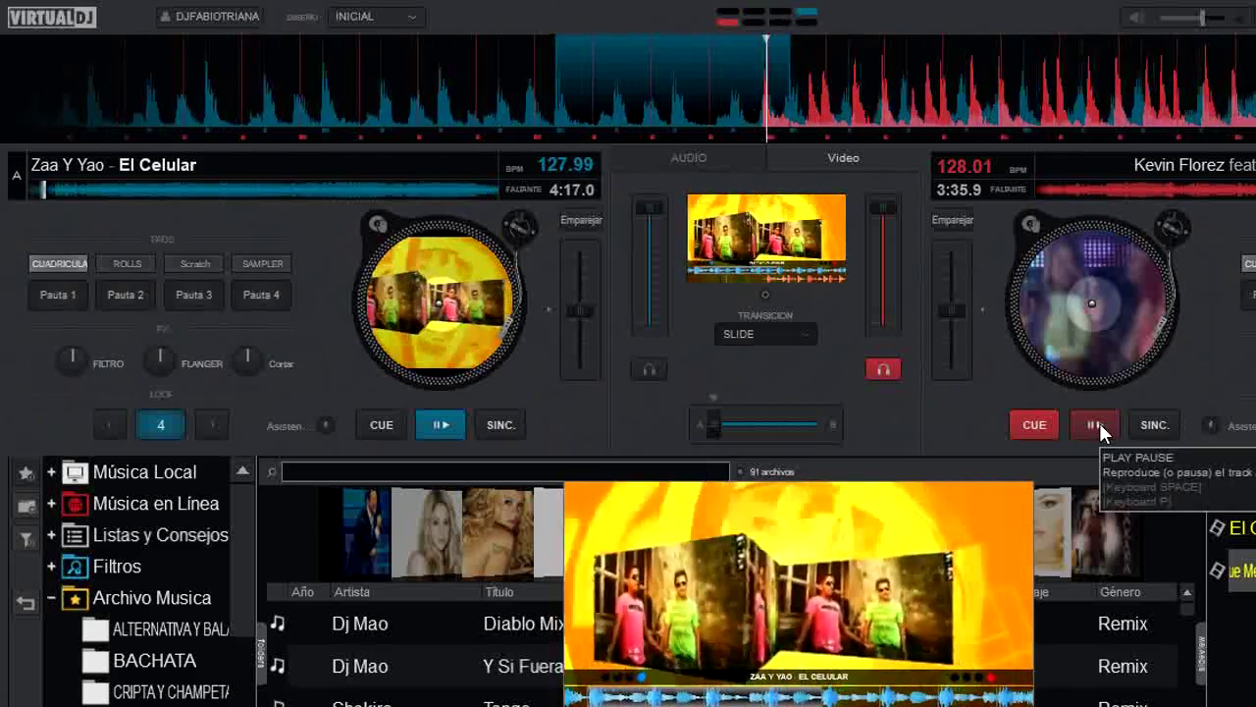
{"action": "left_click", "coordinate": [1099, 423]}
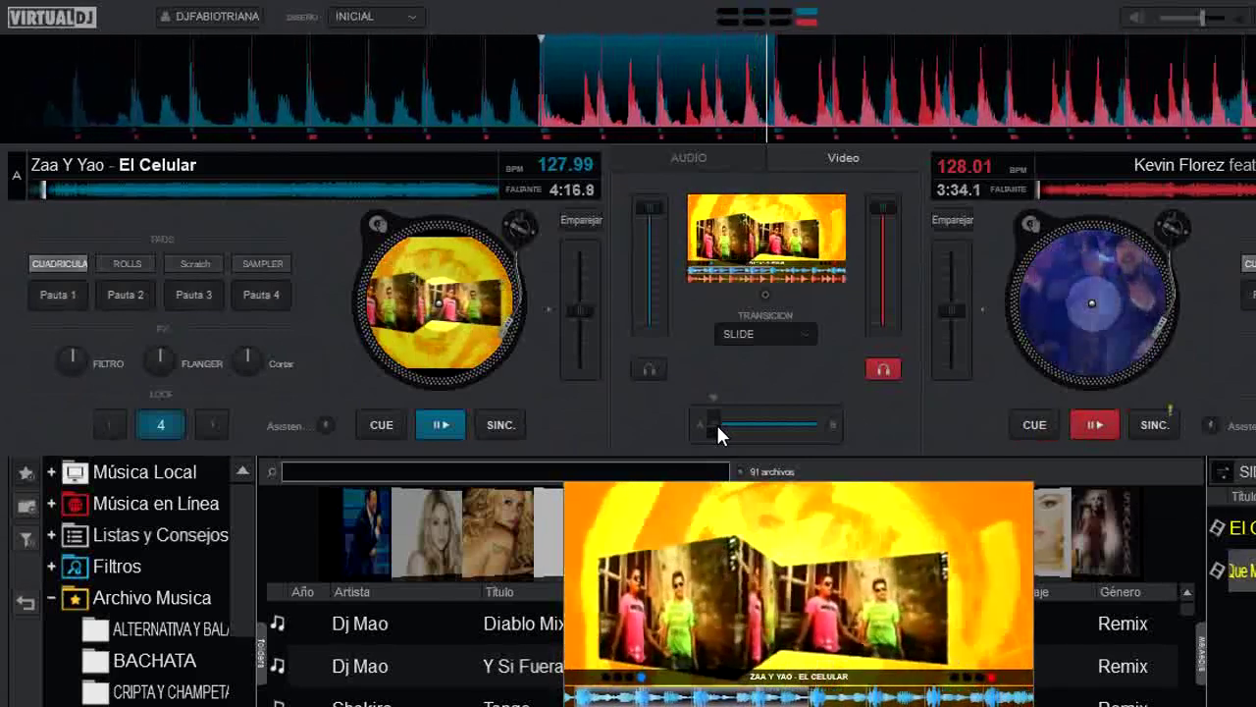
Step: Move the crossfader fully to side B, and return both decks to their cue points
{"action": "left_click_drag", "start_coordinate": [717, 424], "coordinate": [818, 424]}
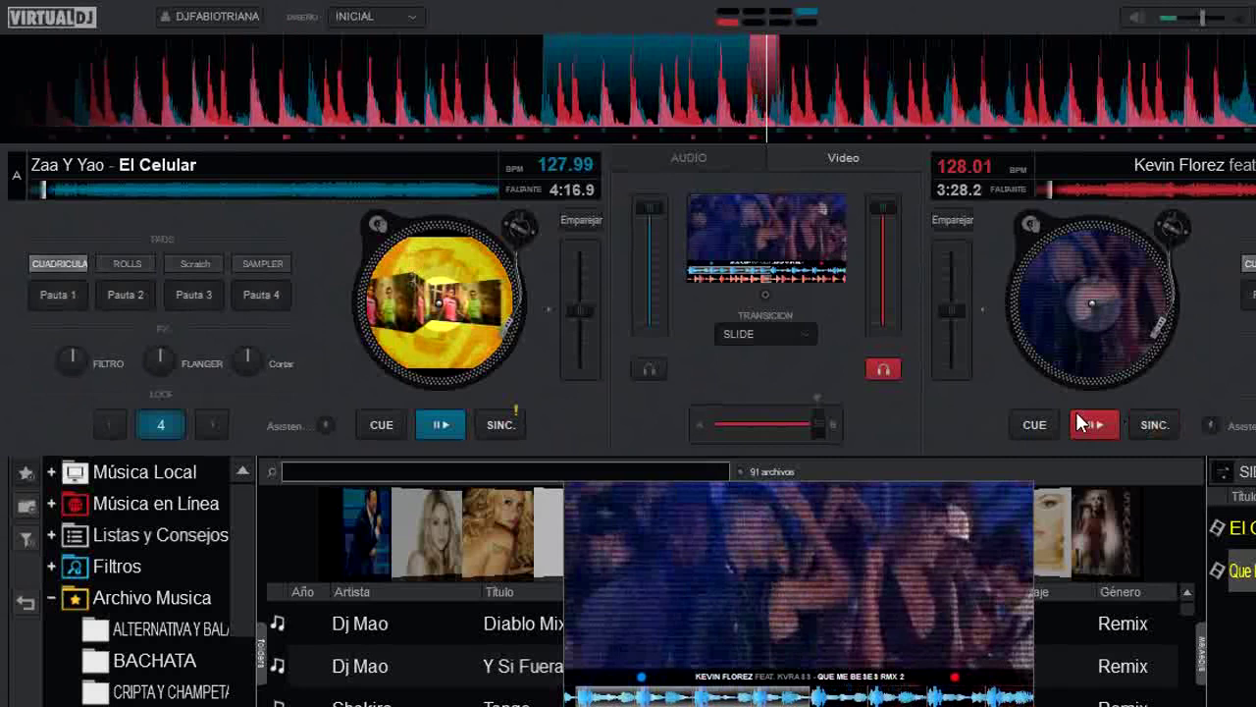
{"action": "left_click", "coordinate": [1033, 424]}
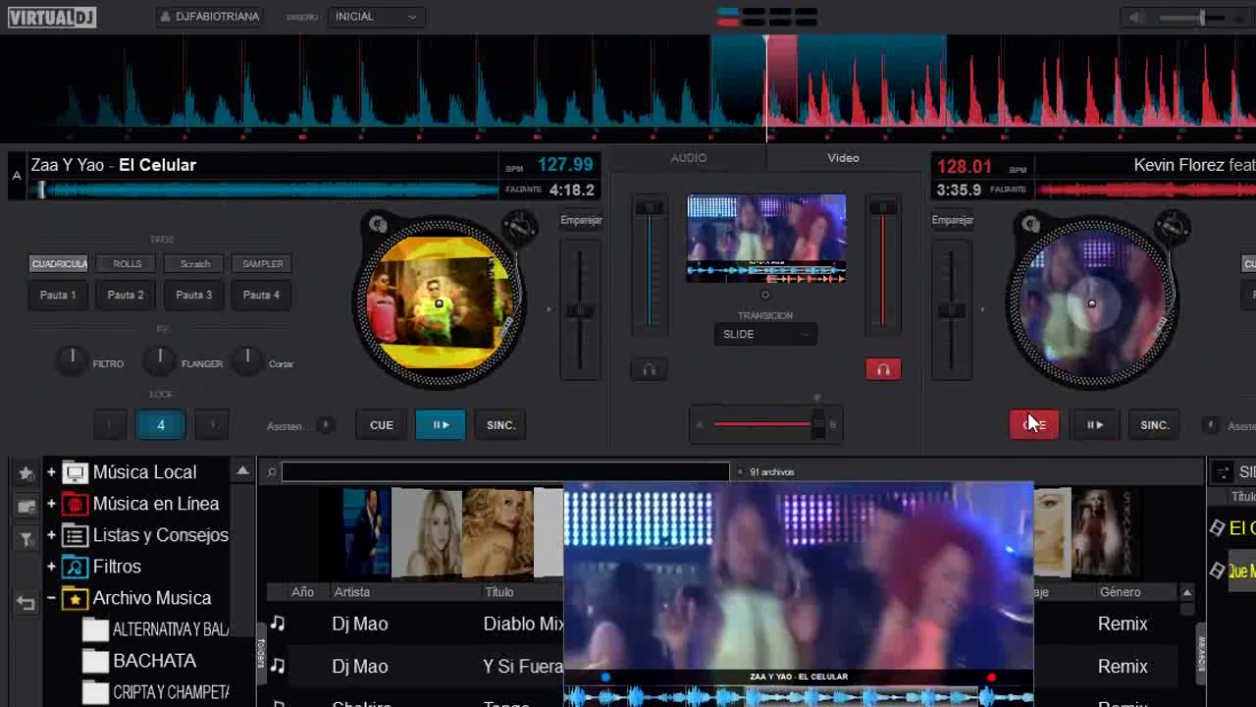
{"action": "left_click", "coordinate": [382, 427]}
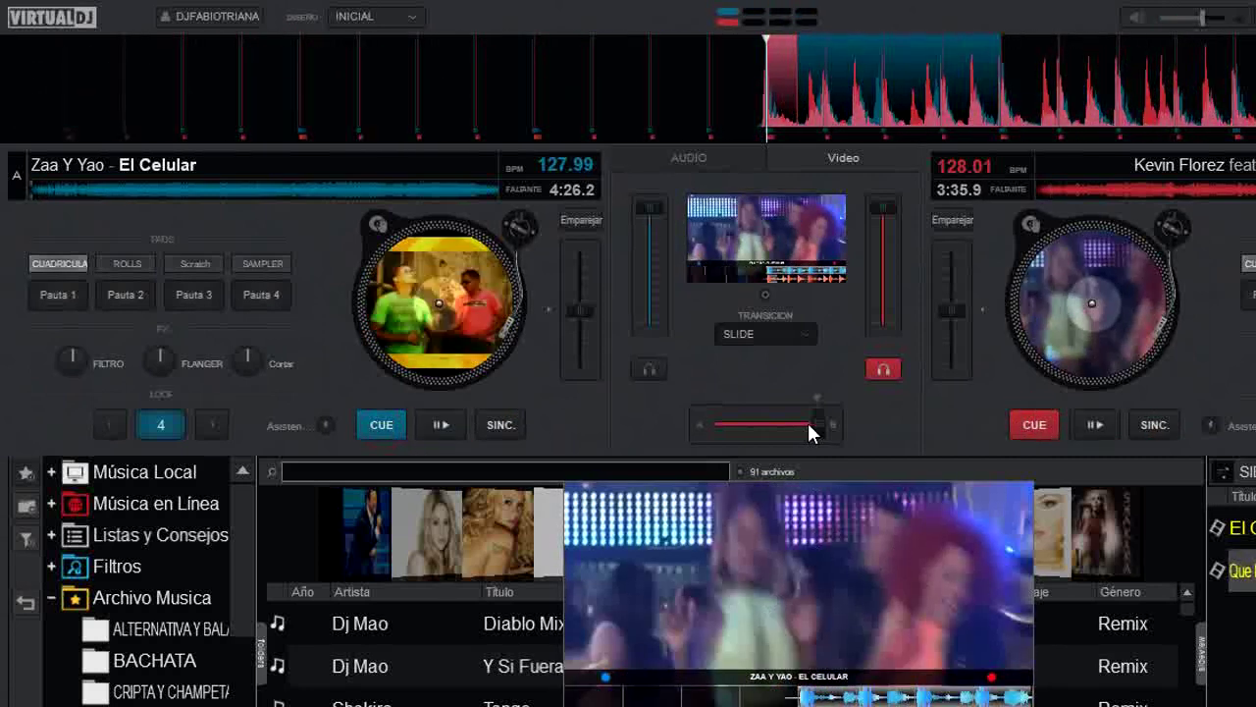
Step: Set the crossfader back to side A and disable Mostrar Carátulas de Video en previsualizar
{"action": "left_click_drag", "start_coordinate": [818, 422], "coordinate": [736, 435]}
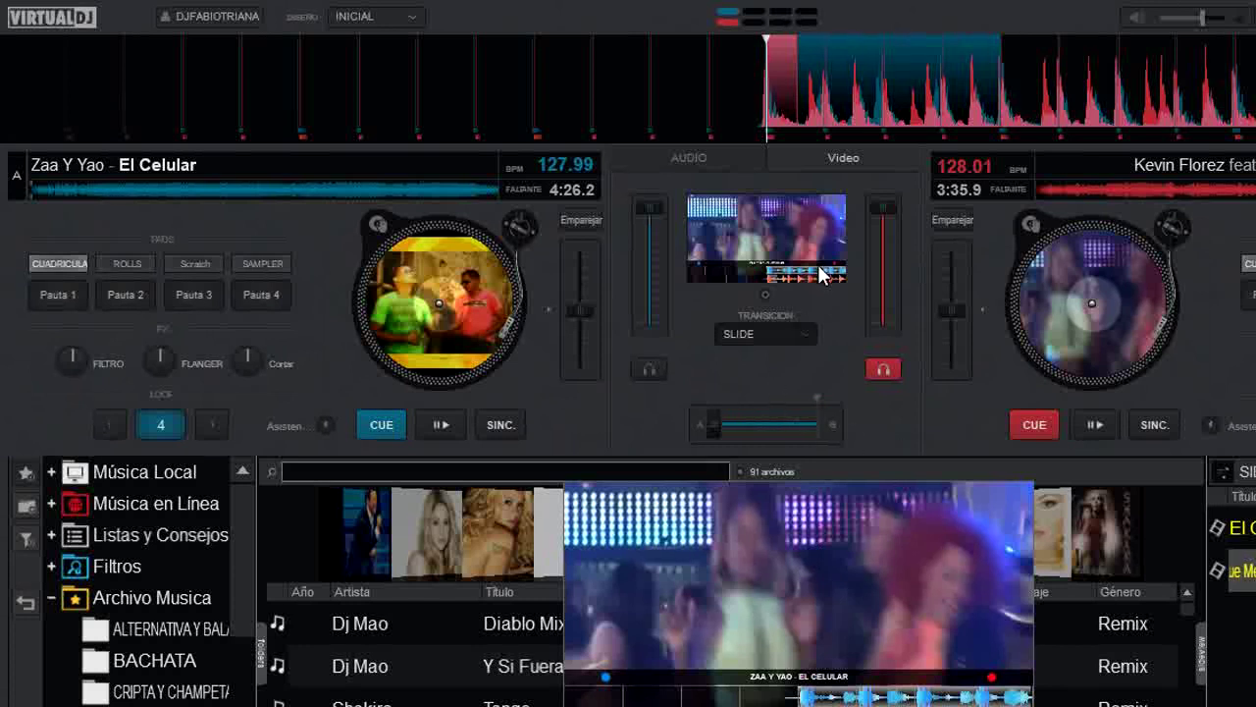
{"action": "left_click", "coordinate": [762, 292]}
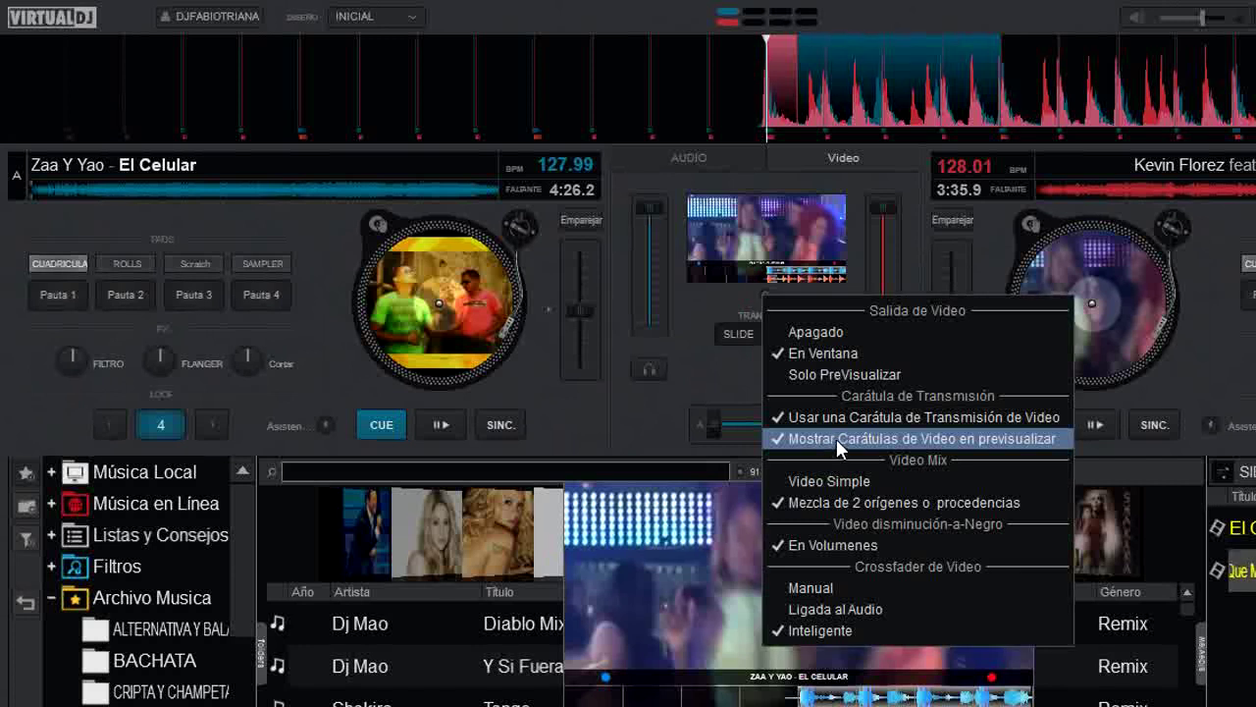
{"action": "left_click", "coordinate": [837, 438]}
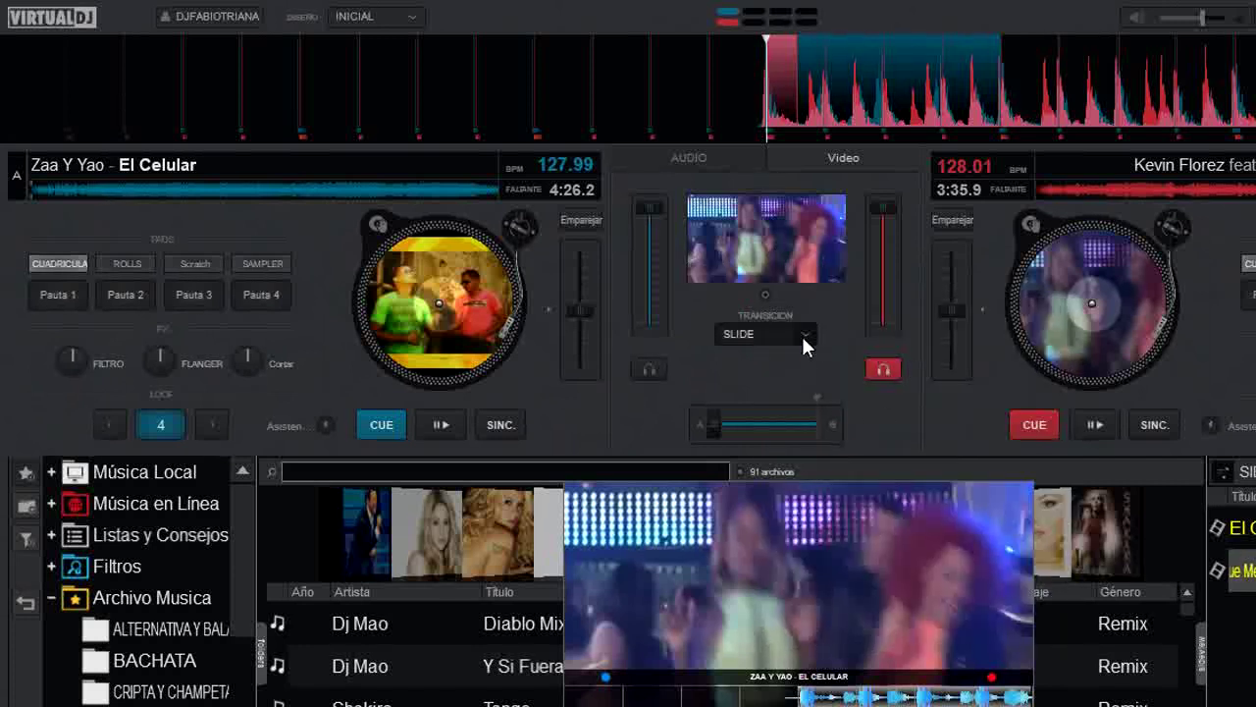
Step: Set the video mix to Video Simple, and play deck B briefly with the crossfader fully on side B before pausing it
{"action": "left_click", "coordinate": [767, 295]}
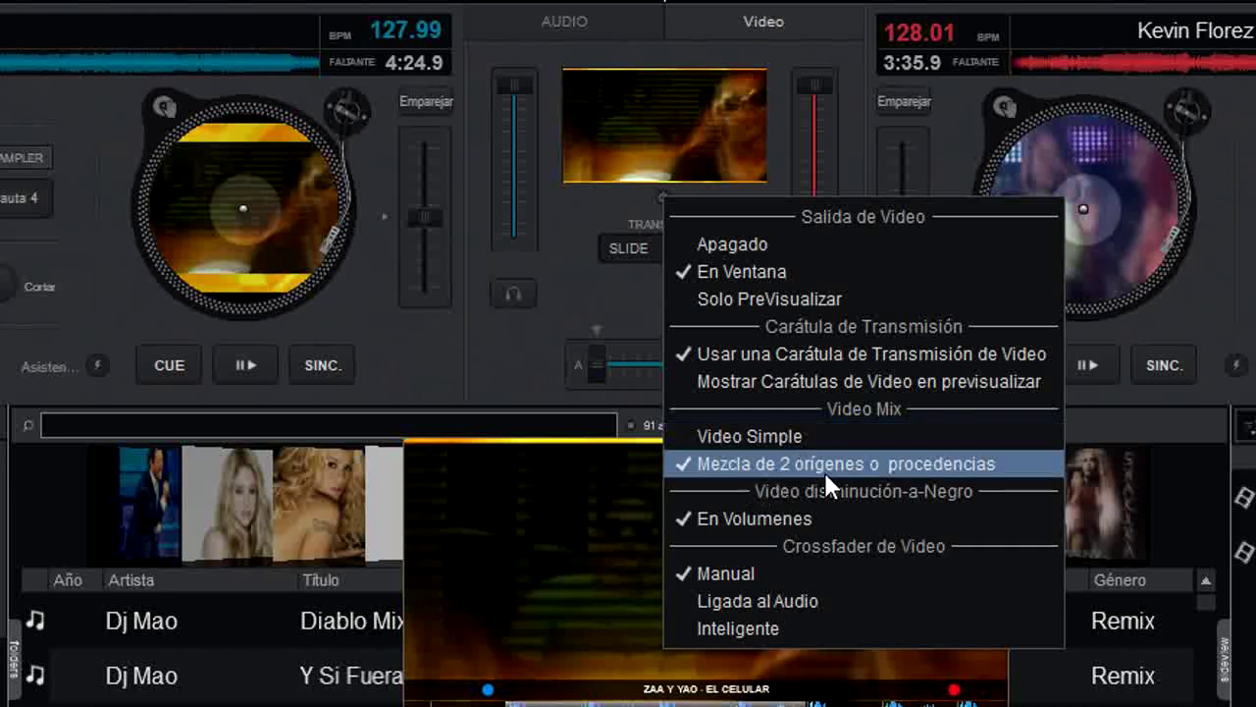
{"action": "left_click", "coordinate": [759, 439]}
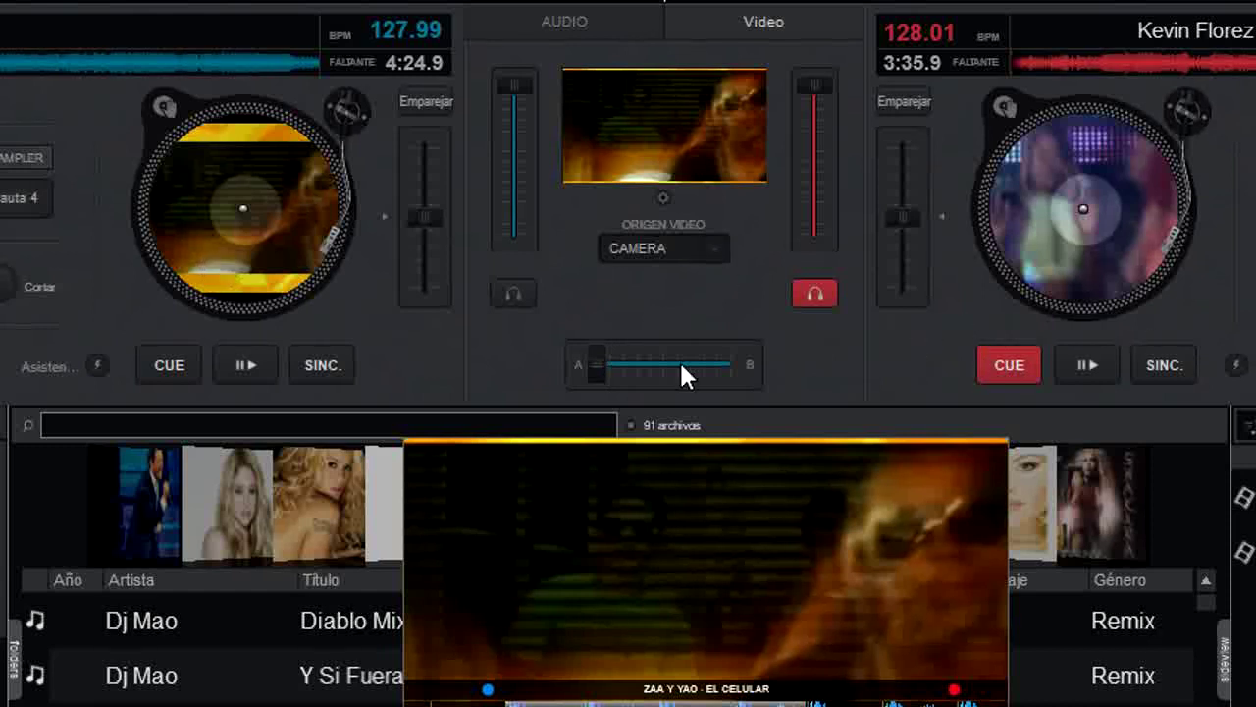
{"action": "left_click_drag", "start_coordinate": [589, 381], "coordinate": [763, 383]}
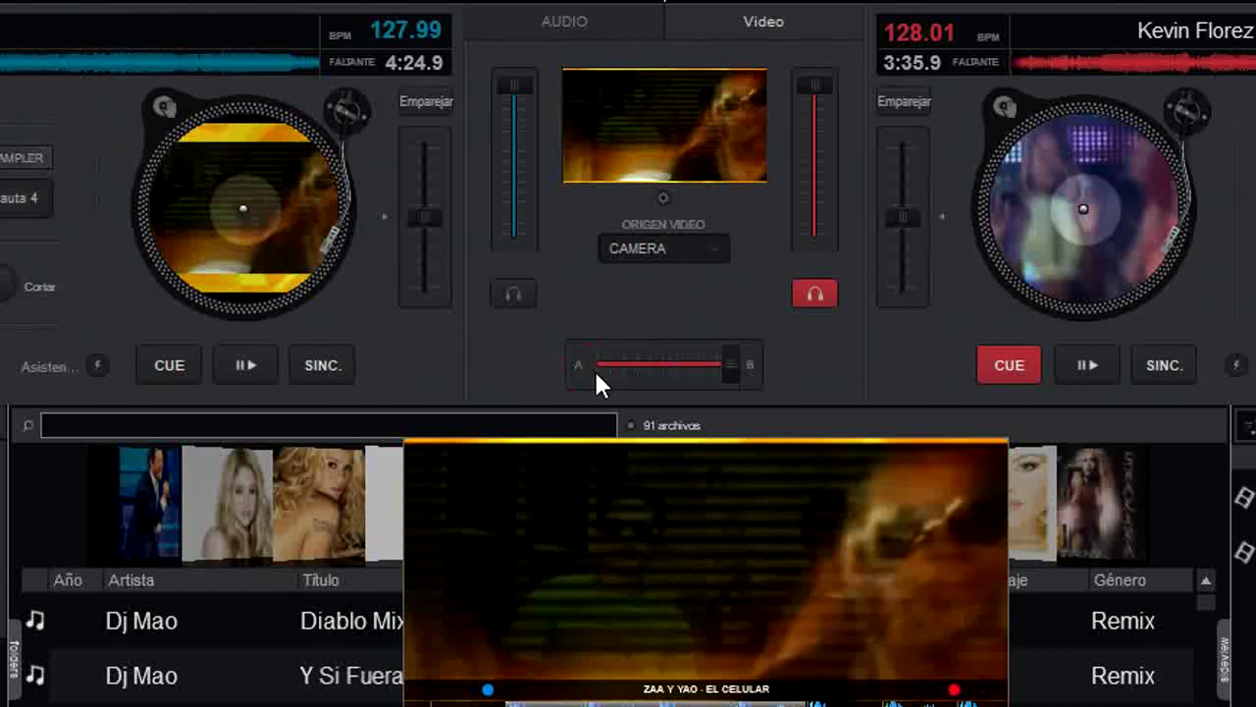
{"action": "left_click", "coordinate": [1091, 374]}
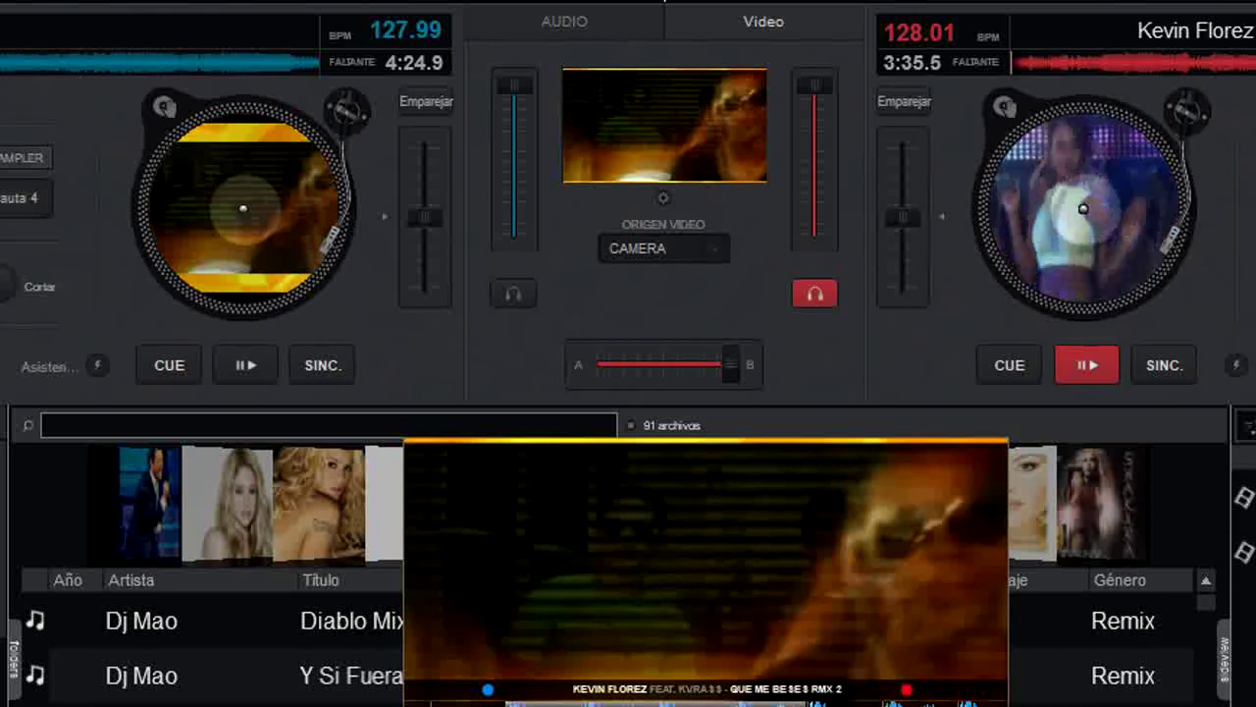
{"action": "left_click", "coordinate": [1021, 370]}
{"action": "left_click", "coordinate": [1078, 361]}
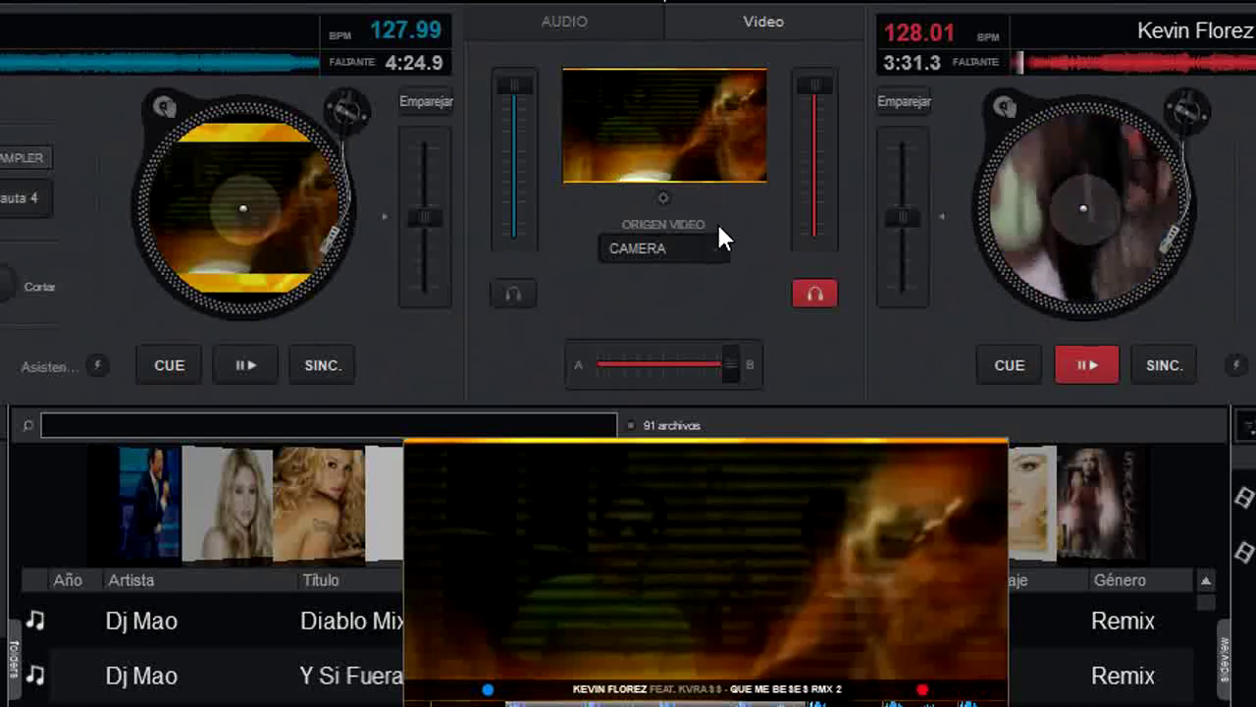
{"action": "left_click", "coordinate": [1099, 366]}
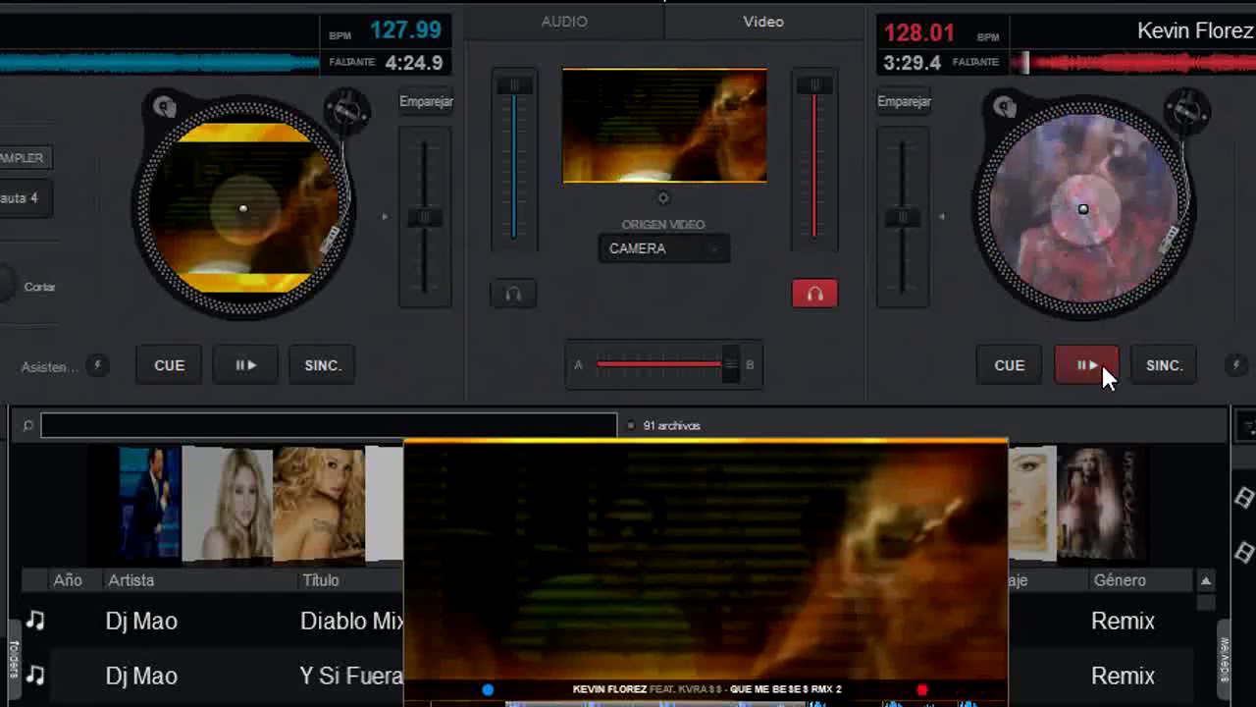
Step: Return the crossfader to side A and set the video mix back to Mezcla de 2 orígenes o procedencias
{"action": "left_click_drag", "start_coordinate": [732, 361], "coordinate": [597, 363]}
{"action": "right_click", "coordinate": [659, 193]}
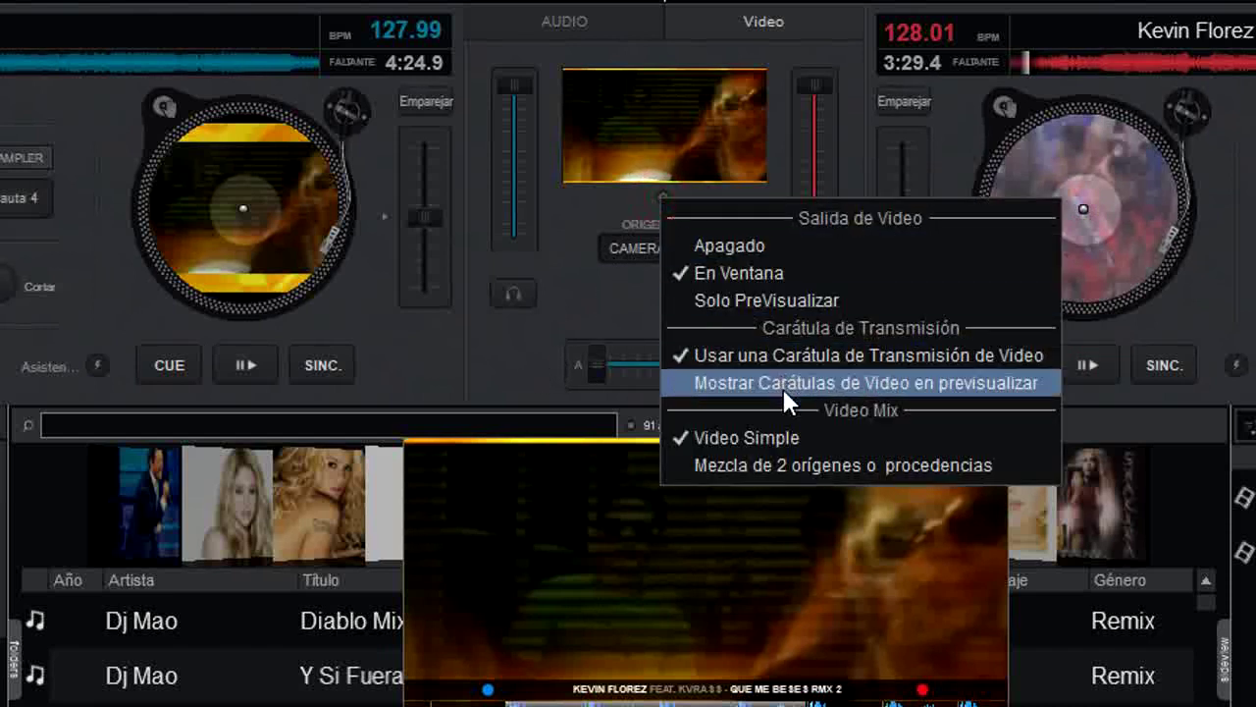
{"action": "left_click", "coordinate": [797, 466]}
Step: Examine the En Volumenes fade-to-black option with deck A's volume fader, and the available Crossfader de Video modes
{"action": "right_click", "coordinate": [661, 193]}
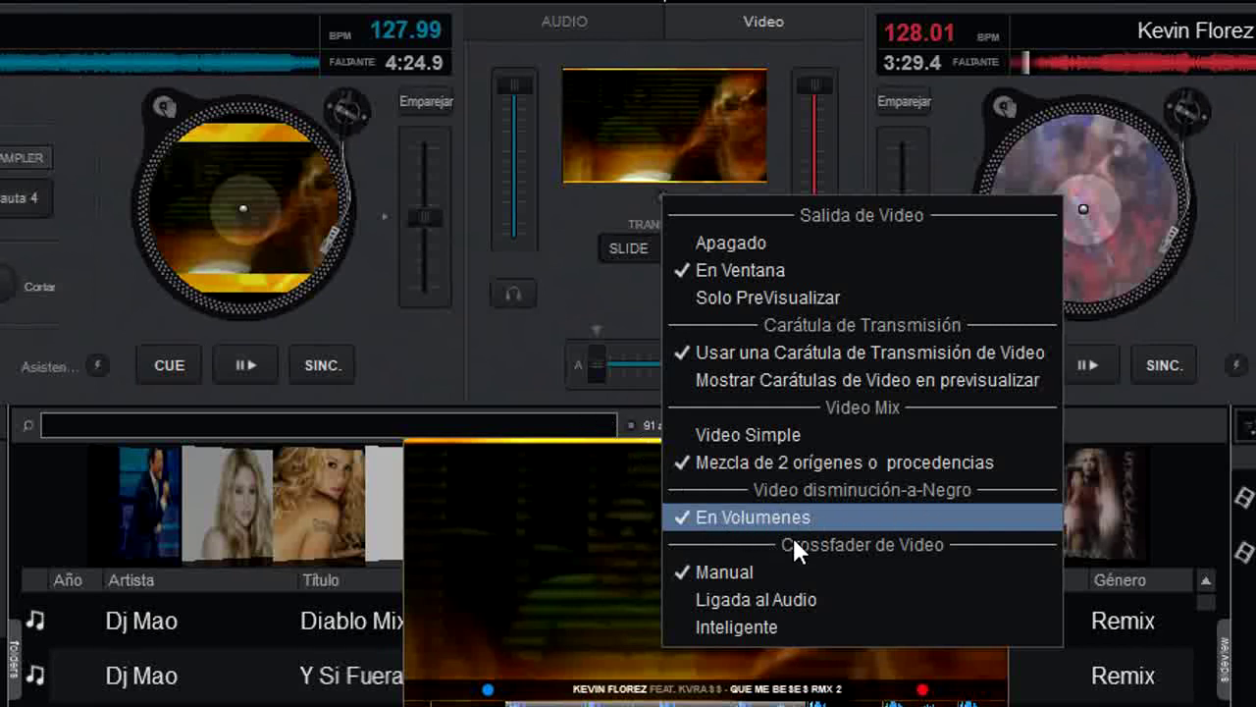
{"action": "left_click", "coordinate": [508, 361]}
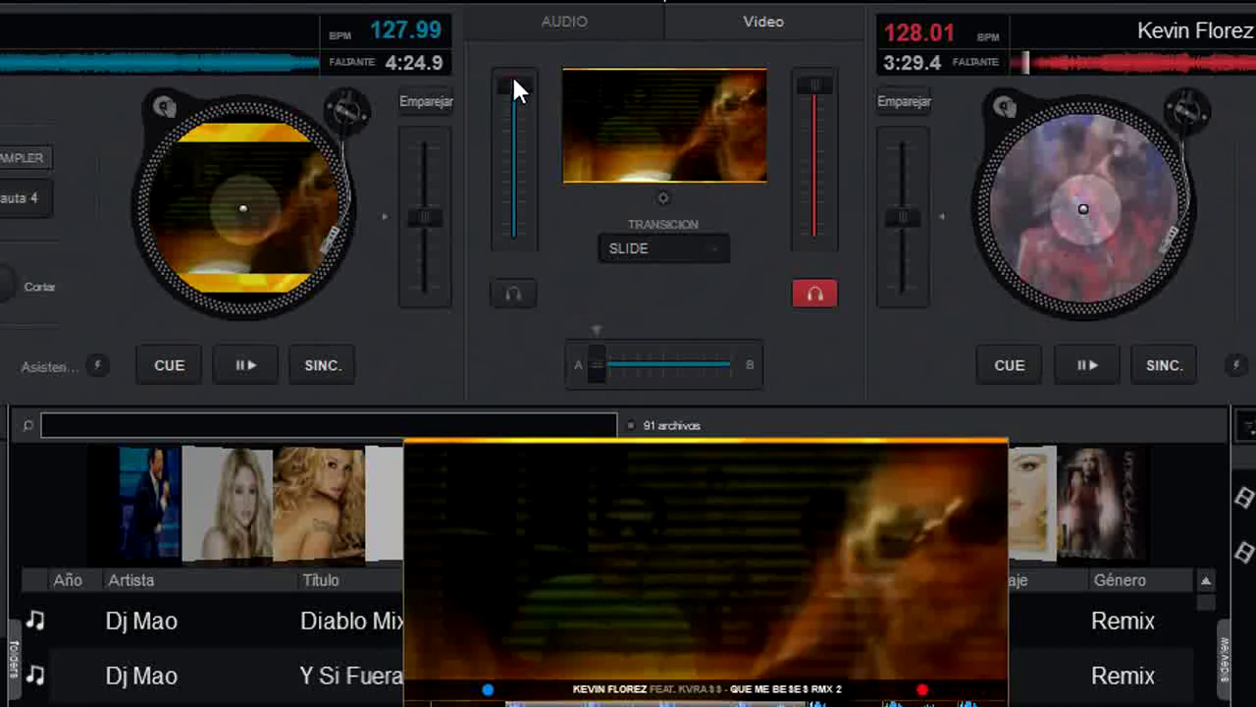
{"action": "left_click_drag", "start_coordinate": [514, 80], "coordinate": [629, 25]}
{"action": "left_click", "coordinate": [664, 197]}
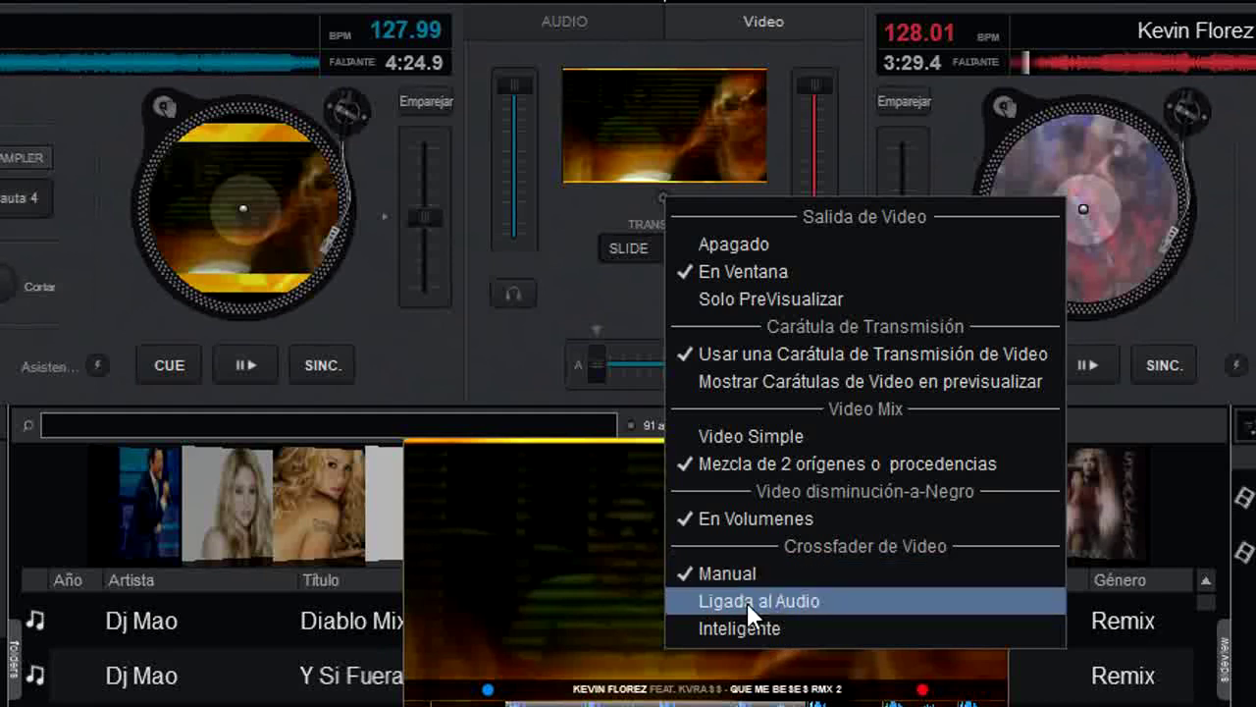
{"action": "left_click", "coordinate": [517, 357]}
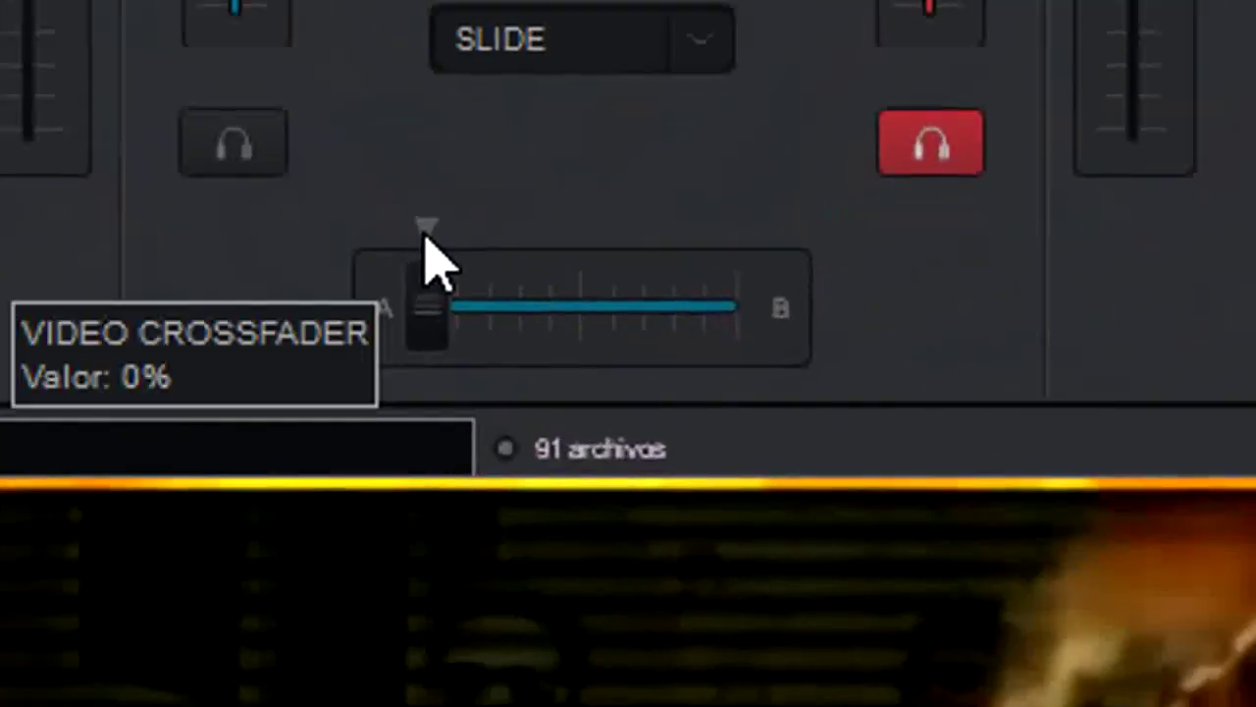
Step: Try moving the video crossfader and the audio crossfader separately, leaving both at side A
{"action": "mouse_move", "coordinate": [417, 224]}
{"action": "left_mouse_down"}
{"action": "mouse_move", "coordinate": [777, 234]}
{"action": "mouse_move", "coordinate": [351, 235]}
{"action": "mouse_move", "coordinate": [841, 230]}
{"action": "mouse_move", "coordinate": [241, 206]}
{"action": "mouse_move", "coordinate": [877, 206]}
{"action": "mouse_move", "coordinate": [322, 224]}
{"action": "left_mouse_up"}
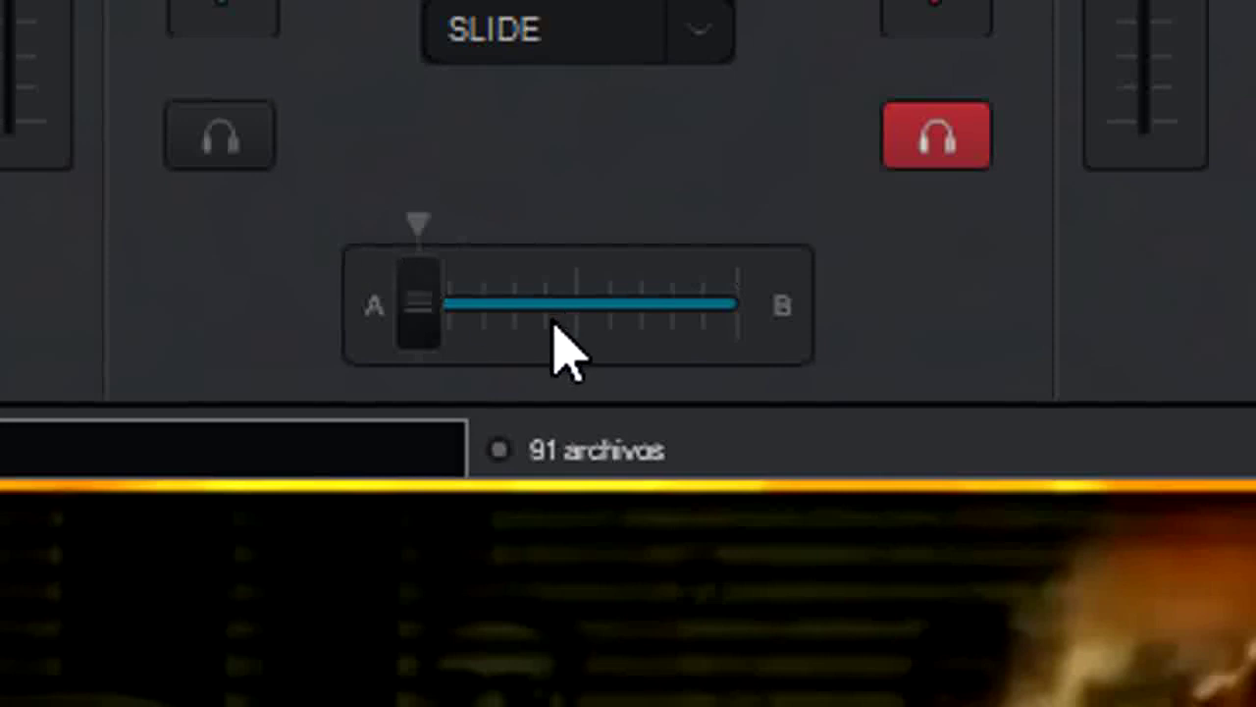
{"action": "mouse_move", "coordinate": [410, 314]}
{"action": "left_click_drag", "start_coordinate": [410, 314], "coordinate": [356, 308]}
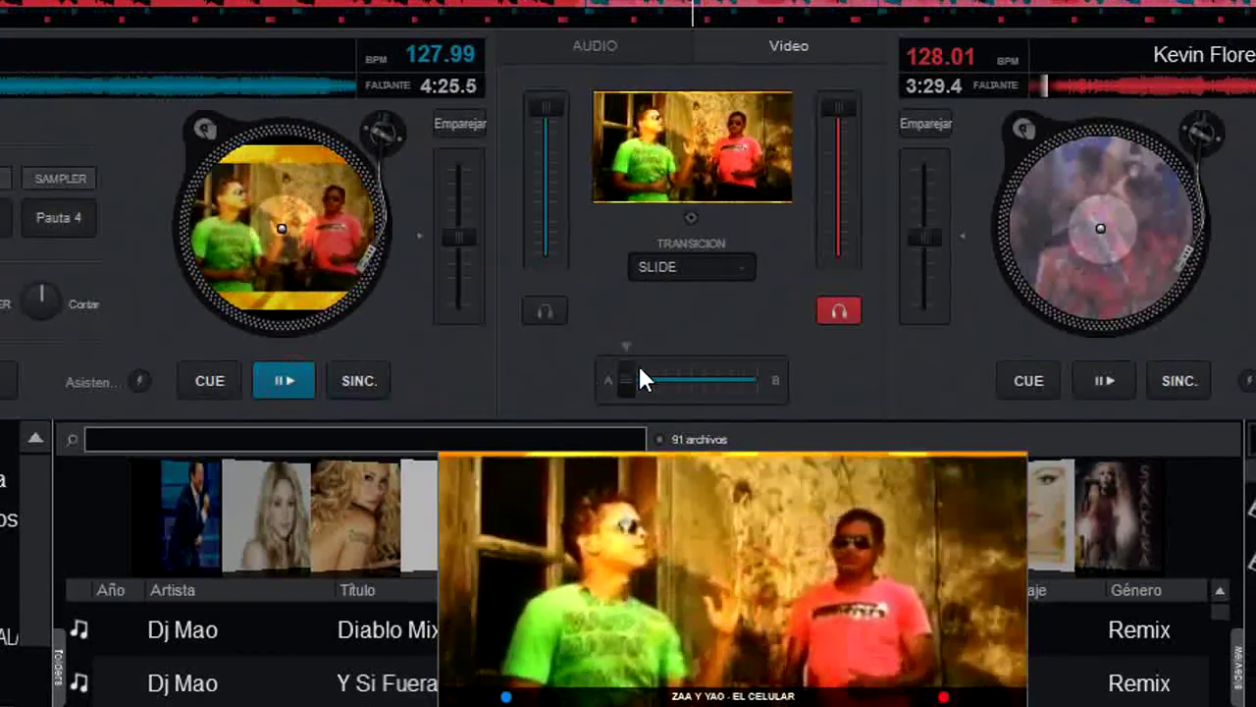
Step: With deck A playing, move only the video crossfader to side B and back to side A, and pause deck A
{"action": "mouse_move", "coordinate": [628, 360]}
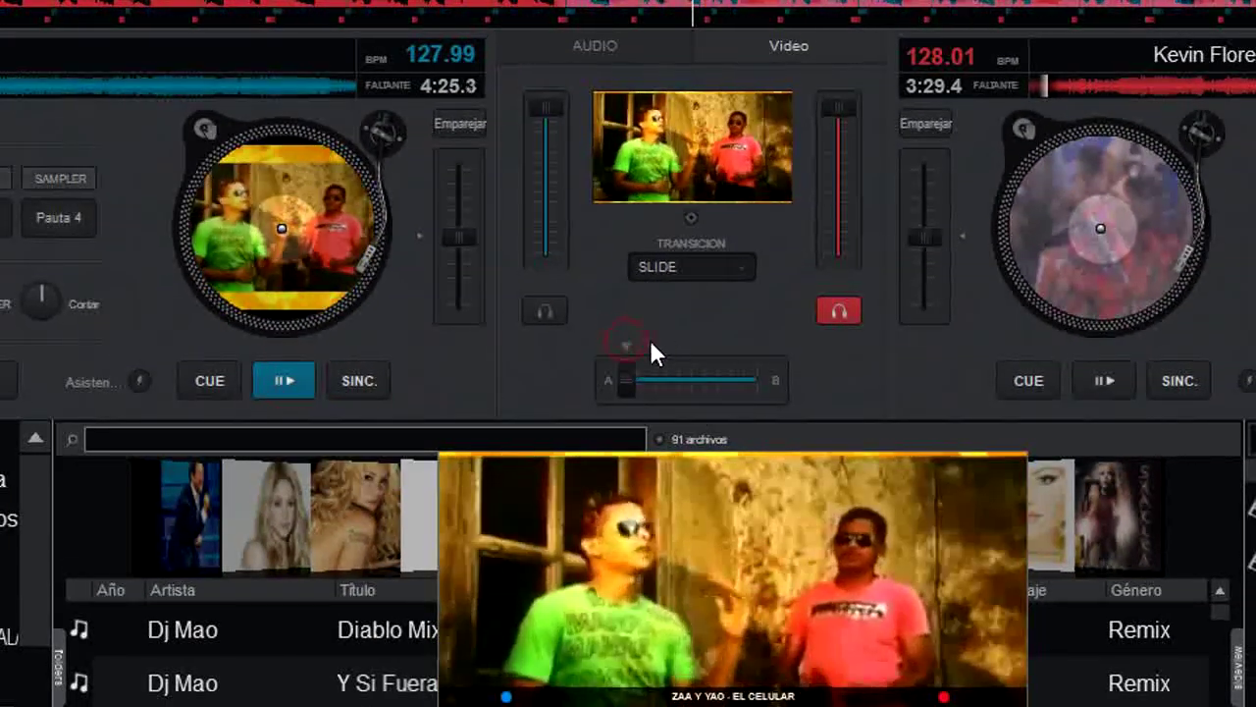
{"action": "left_click_drag", "start_coordinate": [626, 340], "coordinate": [794, 345]}
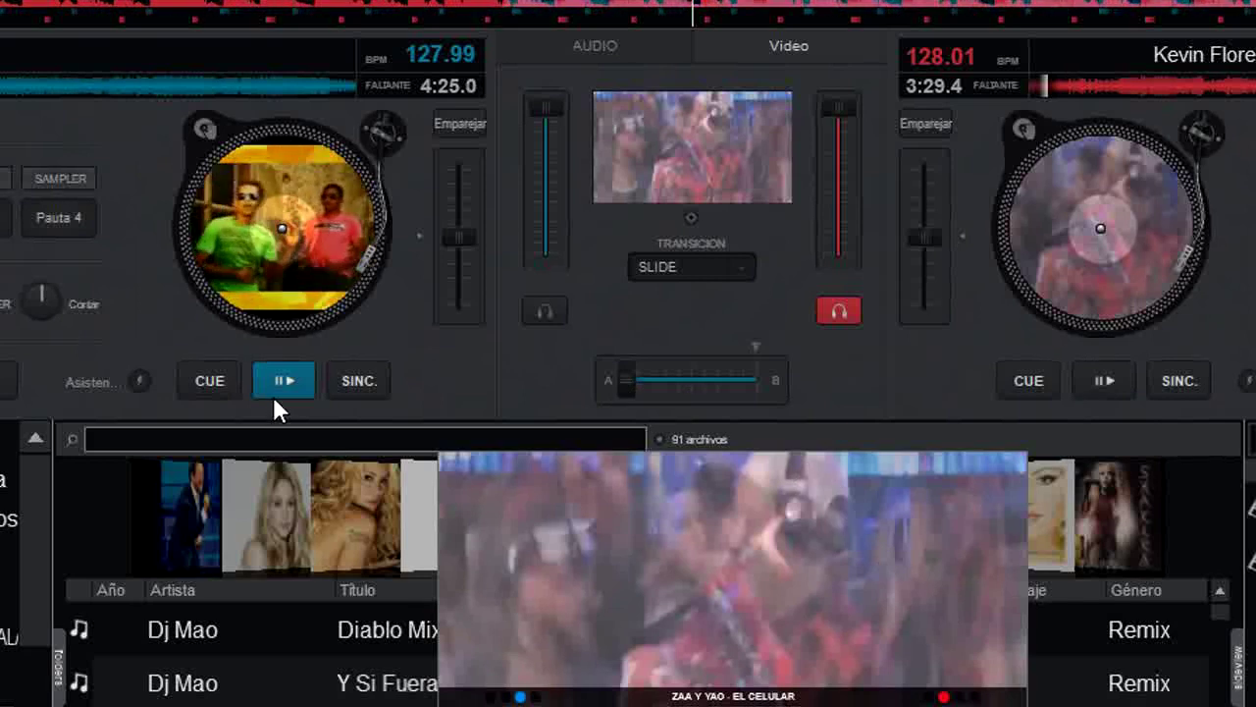
{"action": "left_click", "coordinate": [753, 345]}
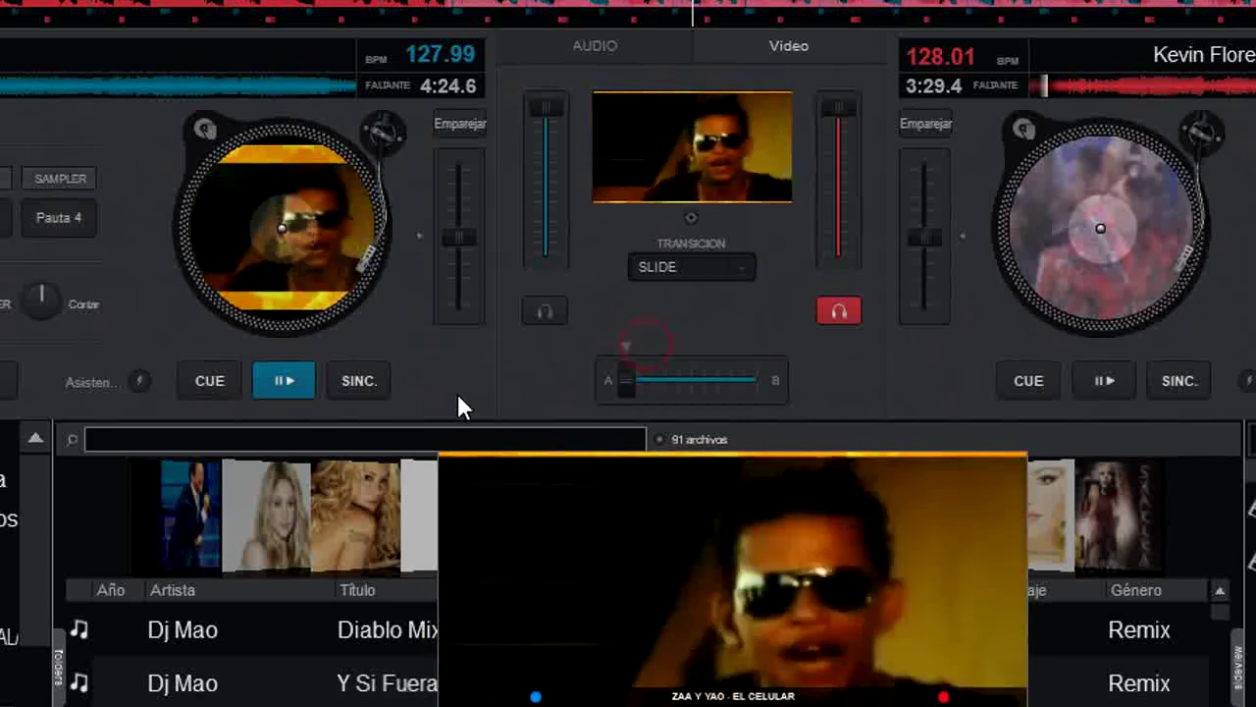
{"action": "left_click", "coordinate": [279, 383]}
{"action": "left_click", "coordinate": [285, 383]}
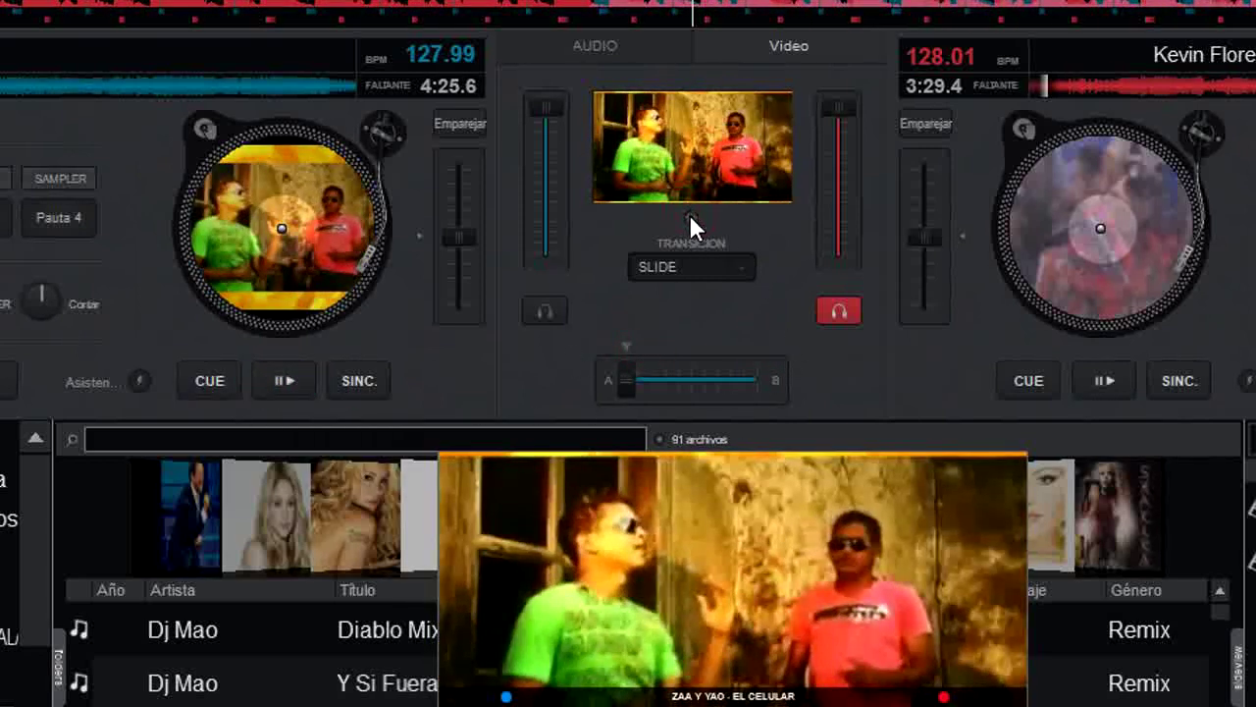
Step: Link the video crossfader to the audio with Ligada al Audio, and sweep the crossfader to side B and back to A
{"action": "left_click", "coordinate": [689, 214]}
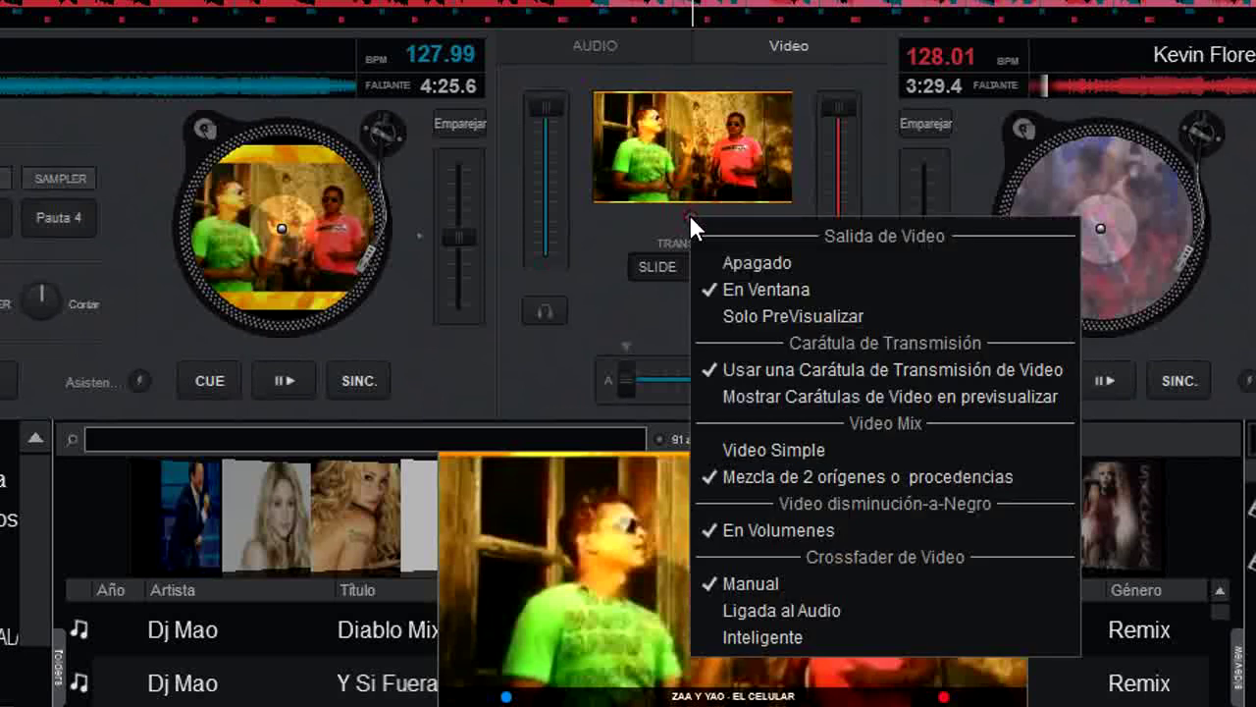
{"action": "left_click", "coordinate": [834, 609]}
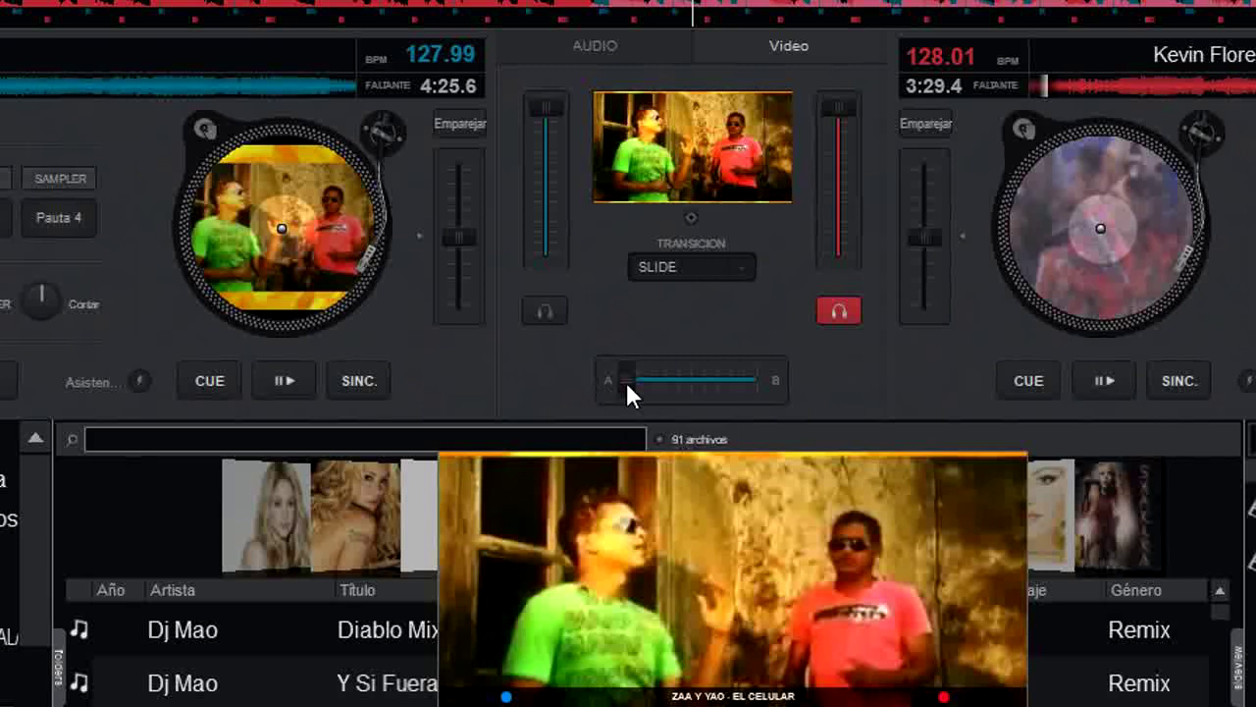
{"action": "left_click_drag", "start_coordinate": [626, 382], "coordinate": [599, 378]}
{"action": "left_click_drag", "start_coordinate": [773, 377], "coordinate": [628, 383]}
Step: Set the video crossfader to Inteligente, and play deck A with the crossfader moved about a quarter of the way towards side B
{"action": "left_click", "coordinate": [688, 215]}
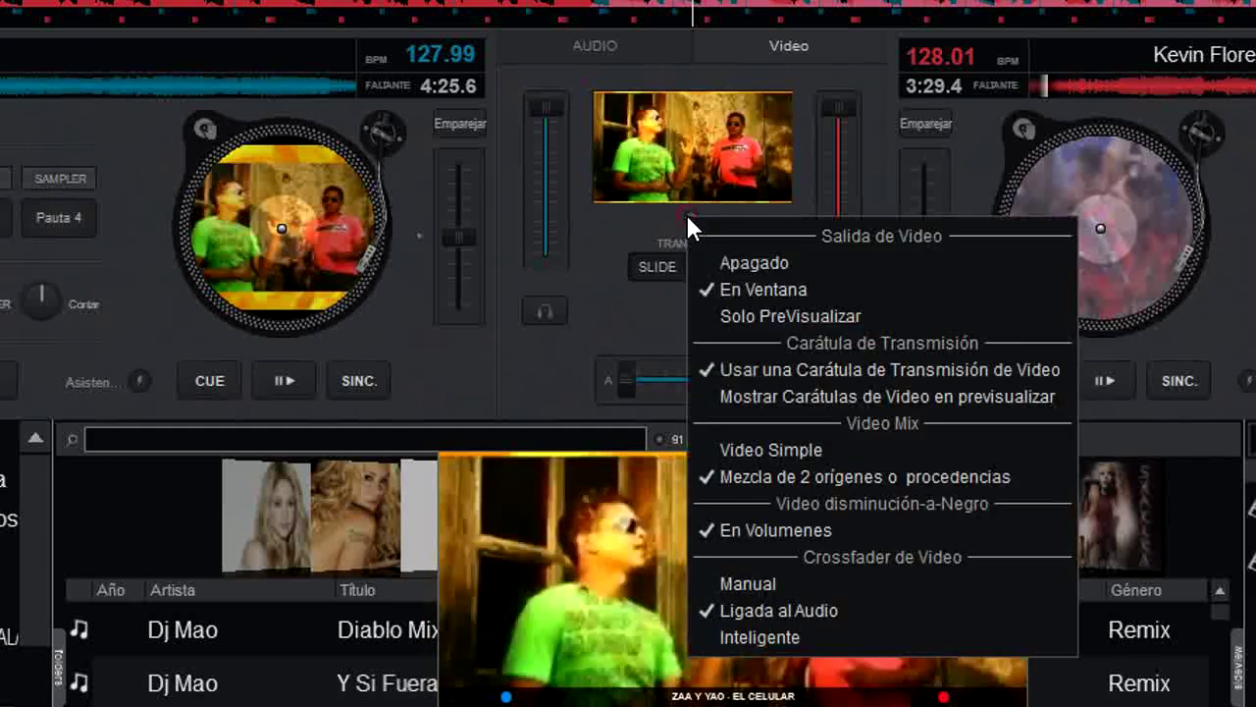
{"action": "left_click", "coordinate": [785, 638]}
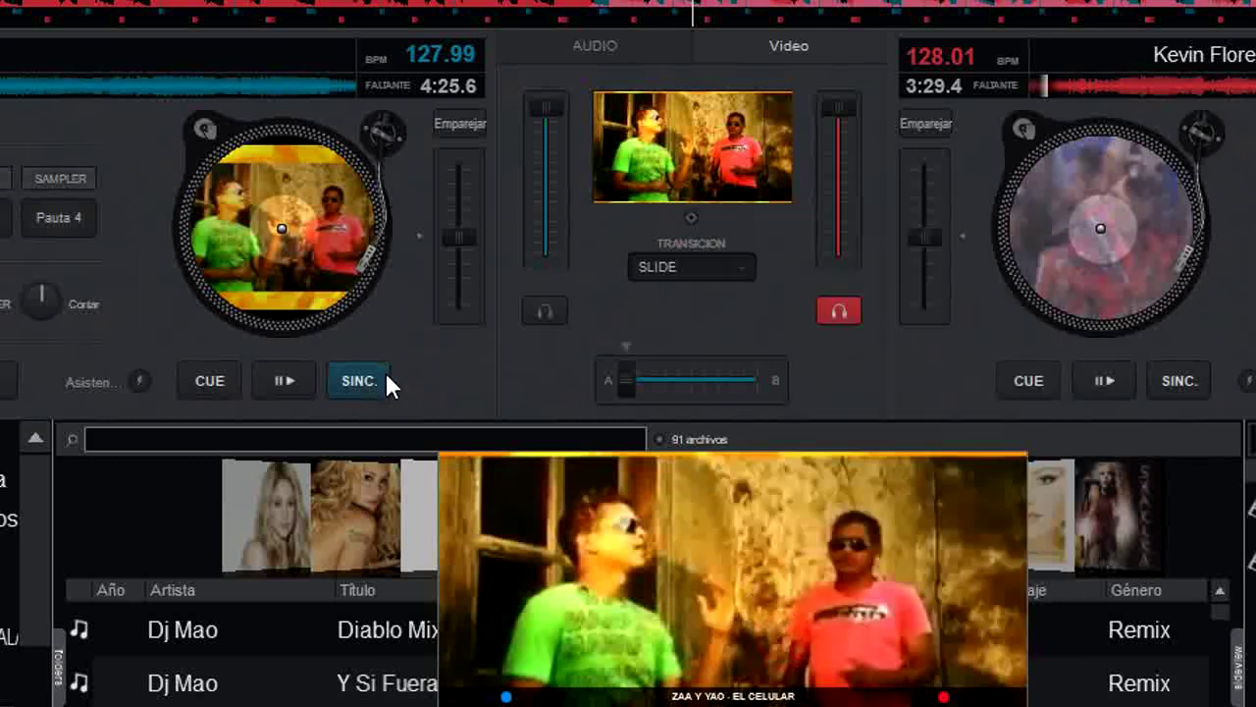
{"action": "mouse_move", "coordinate": [626, 390]}
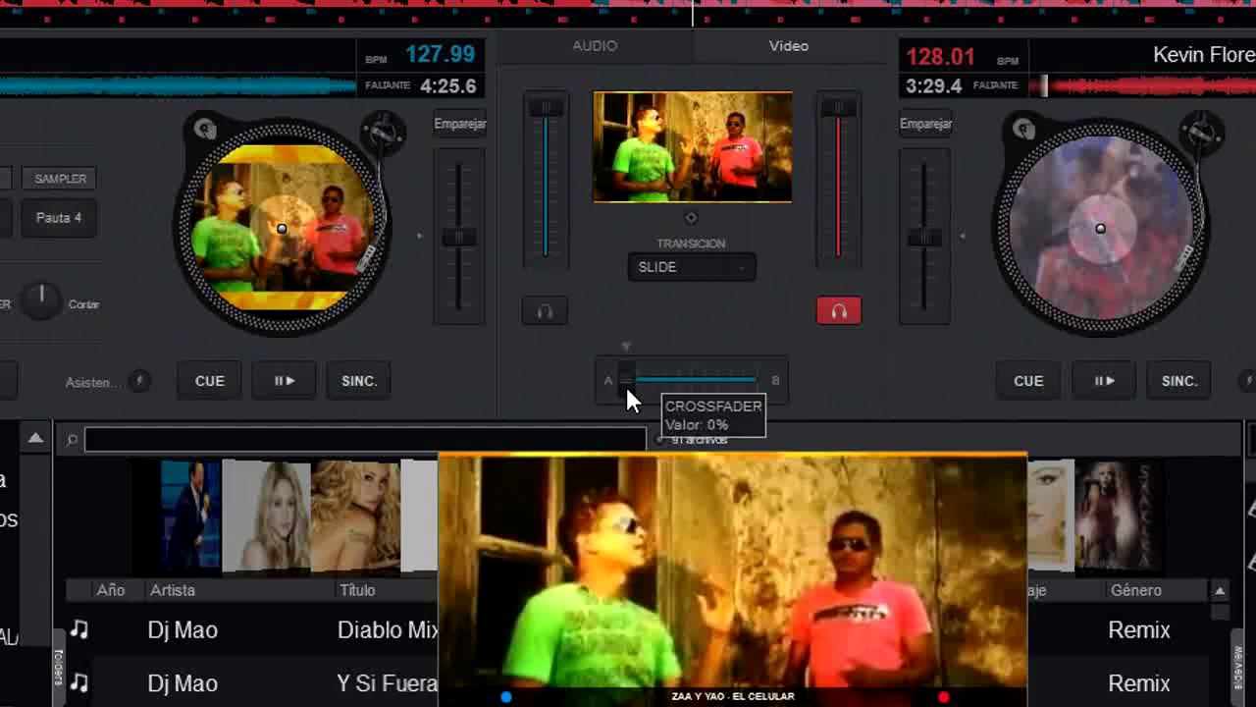
{"action": "left_click", "coordinate": [281, 382]}
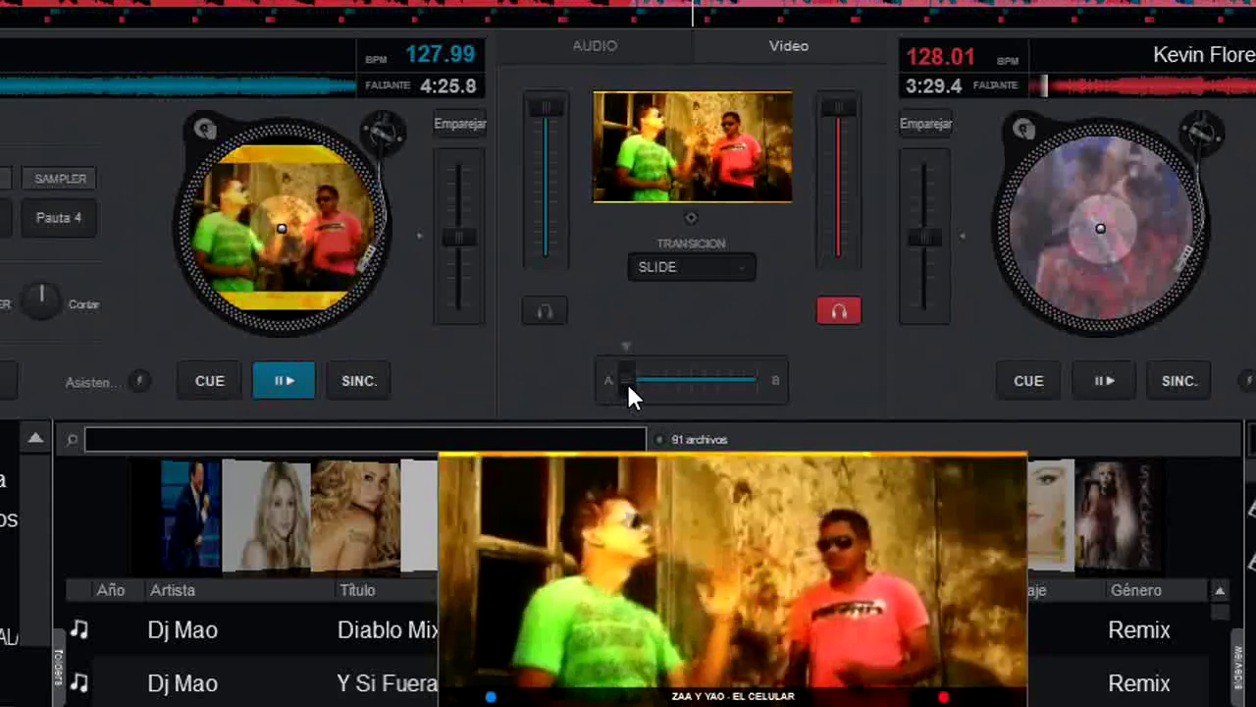
{"action": "left_click_drag", "start_coordinate": [626, 380], "coordinate": [666, 379]}
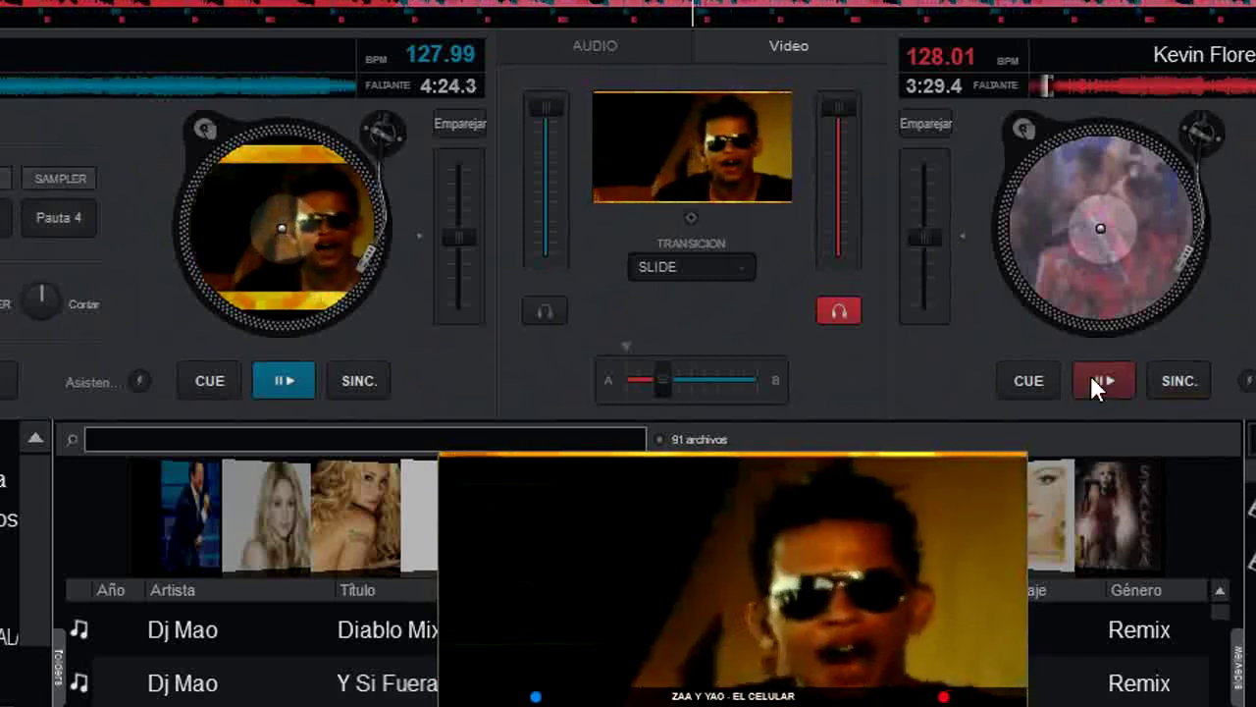
Step: Play deck B synchronized with deck A and move the crossfader fully to side B
{"action": "left_click", "coordinate": [1103, 381]}
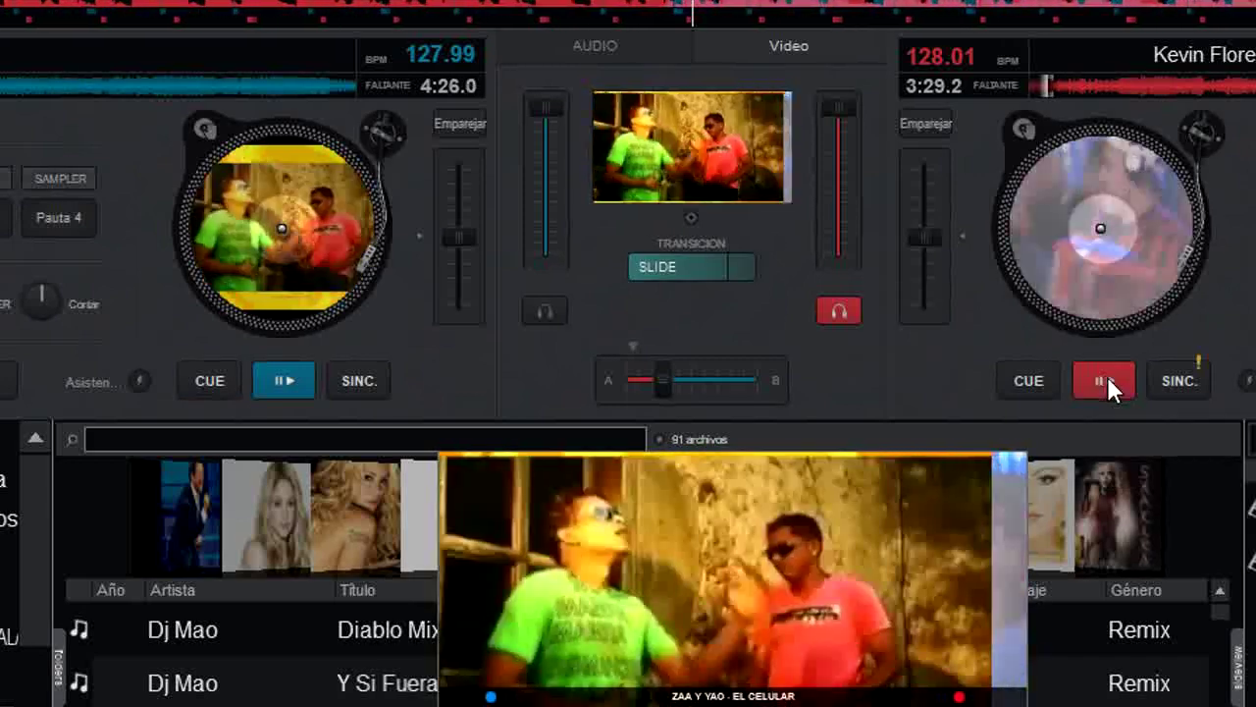
{"action": "left_click", "coordinate": [1178, 381]}
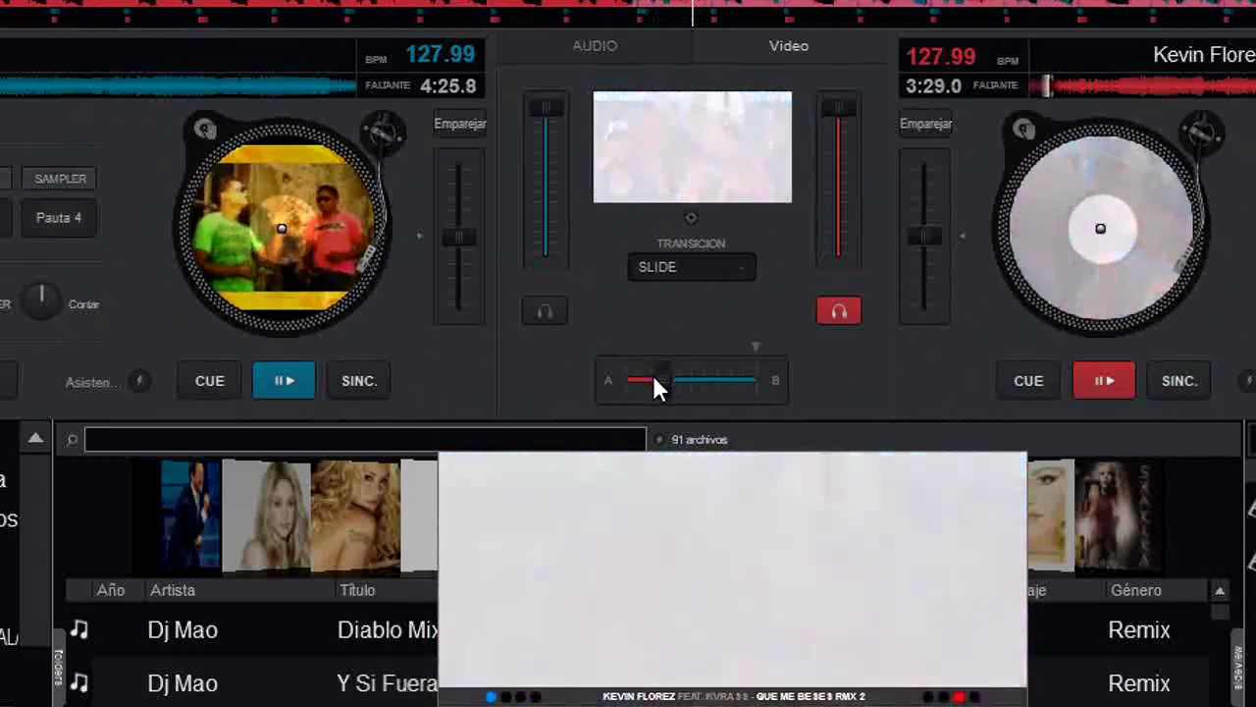
{"action": "left_click_drag", "start_coordinate": [662, 377], "coordinate": [793, 373]}
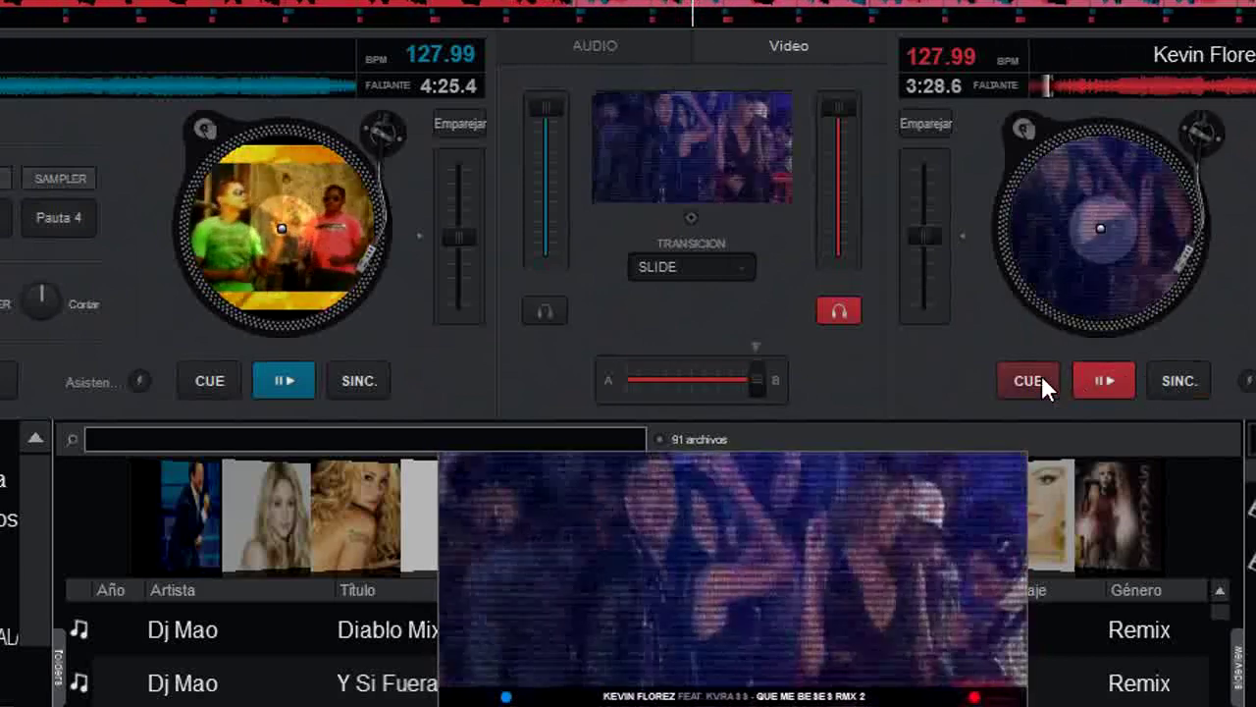
Step: Return both decks to their cue points and set the video crossfader to Ligada al Audio
{"action": "left_click", "coordinate": [1044, 383]}
{"action": "left_click", "coordinate": [207, 389]}
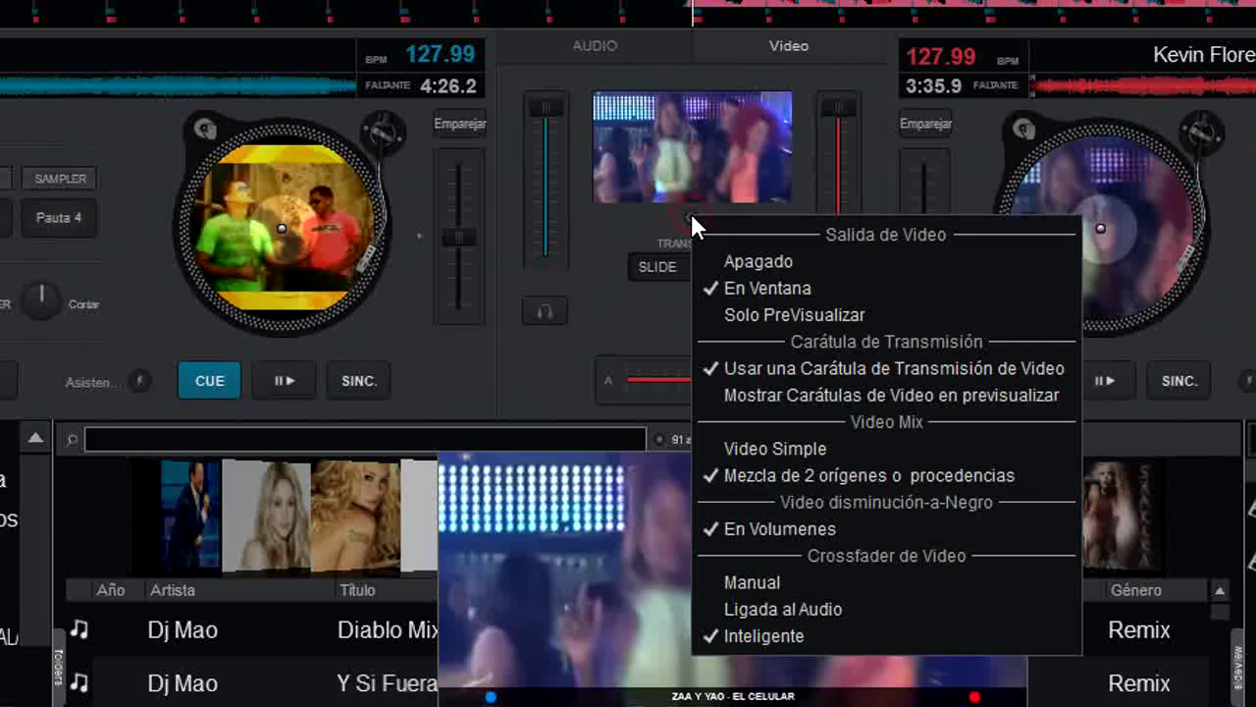
{"action": "left_click", "coordinate": [828, 608]}
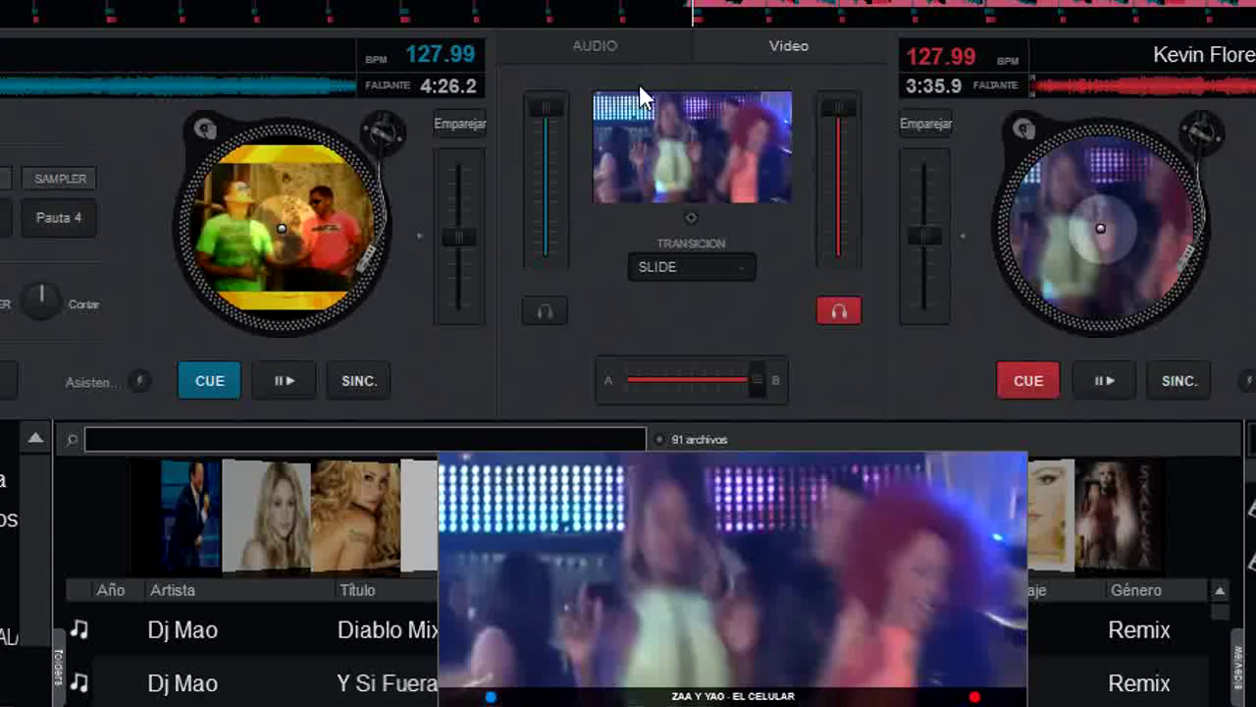
Step: Return to the audio mixer, move the video output window over it and close that window
{"action": "left_click", "coordinate": [599, 44]}
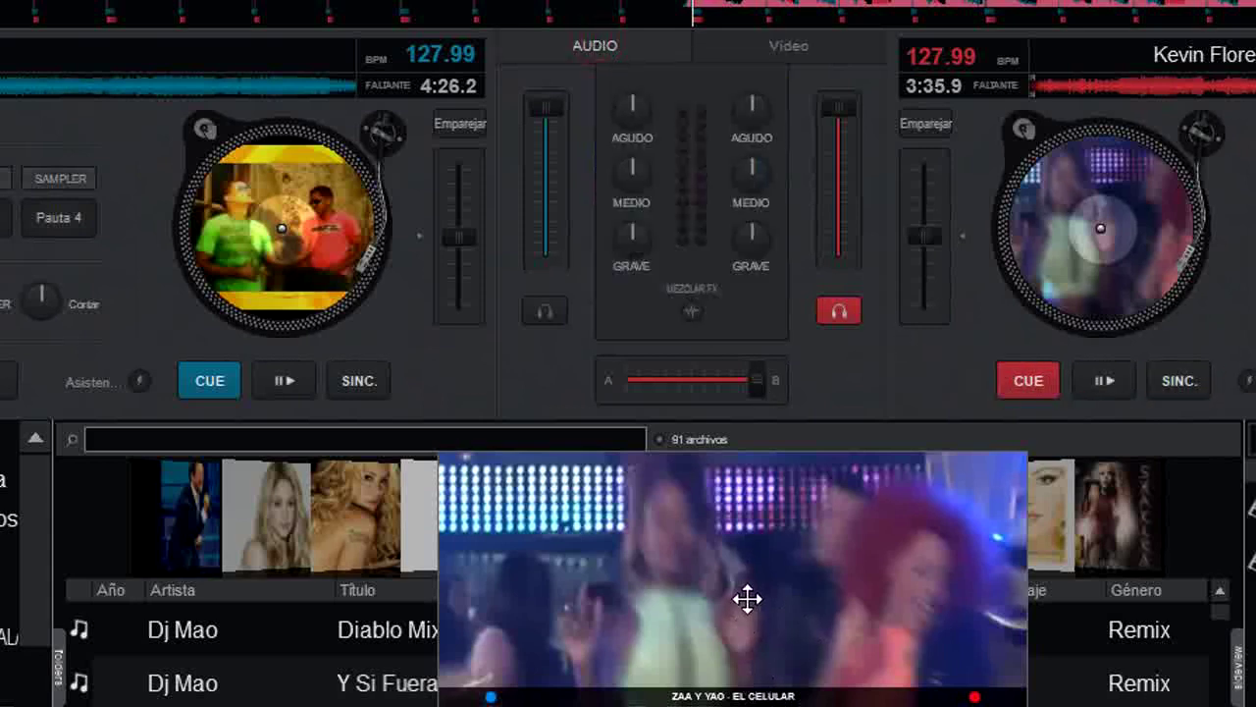
{"action": "left_click_drag", "start_coordinate": [749, 597], "coordinate": [676, 241]}
{"action": "right_click", "coordinate": [709, 235]}
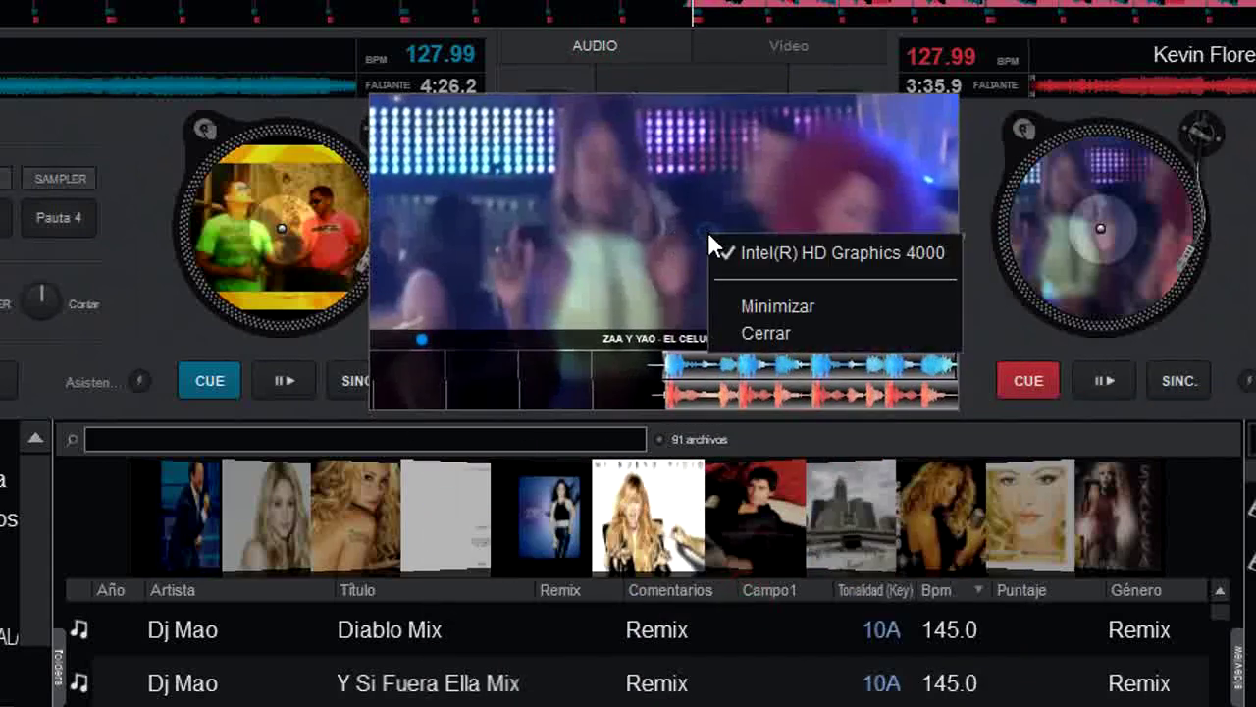
{"action": "left_click", "coordinate": [775, 333]}
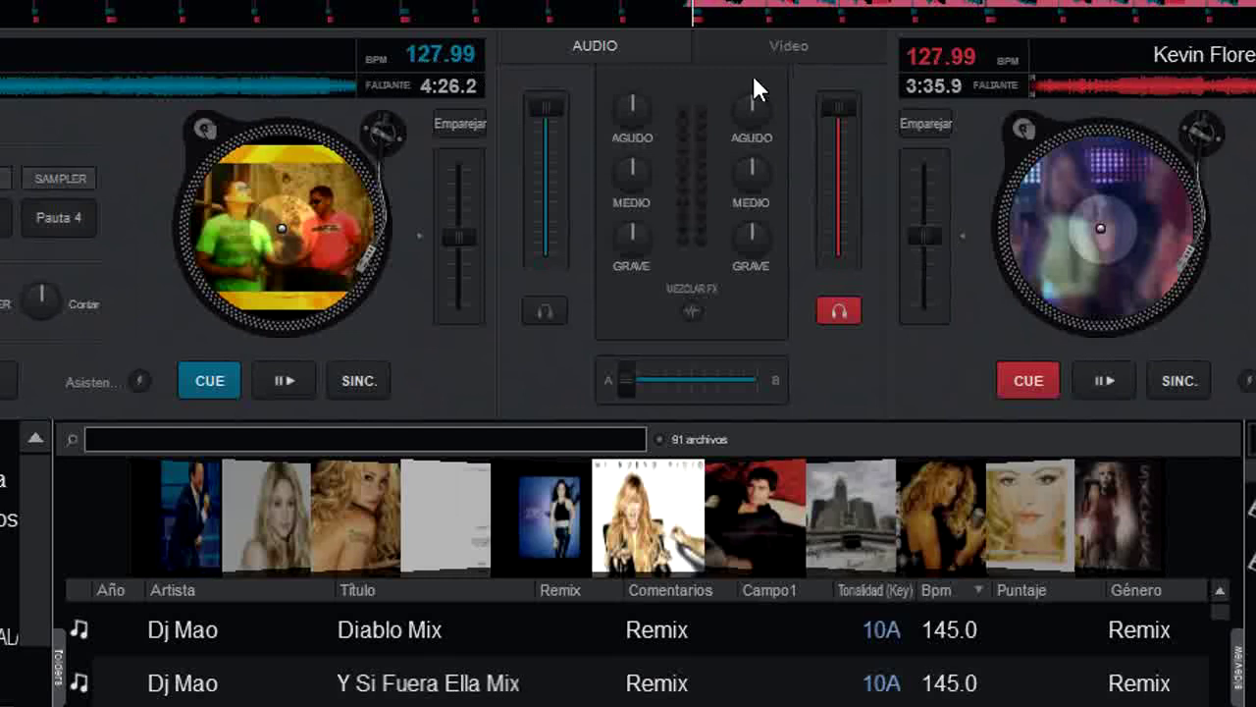
Step: Slow deck B to 115.88 BPM with its pitch slider
{"action": "left_click_drag", "start_coordinate": [925, 237], "coordinate": [930, 218]}
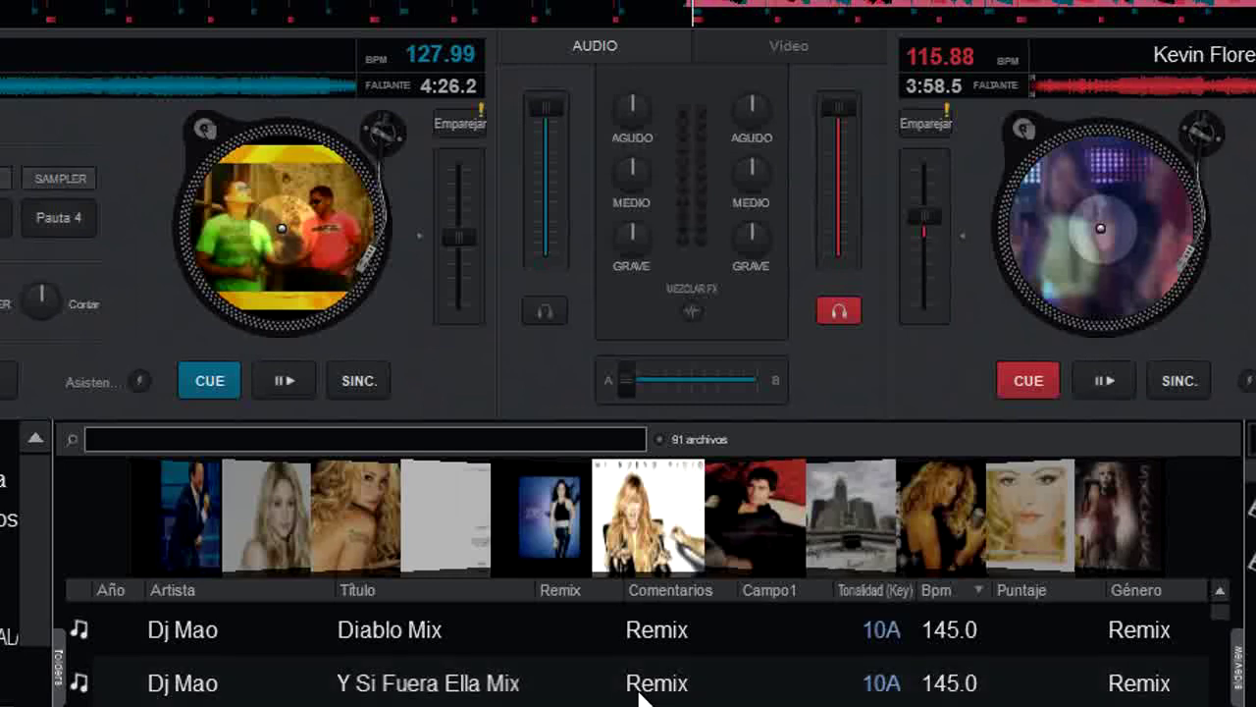
Step: Load Paulina Rubio's Lo Hare Por Ti 2 onto deck A and La Factoria's Factoria Mix onto deck B
{"action": "left_click", "coordinate": [457, 633]}
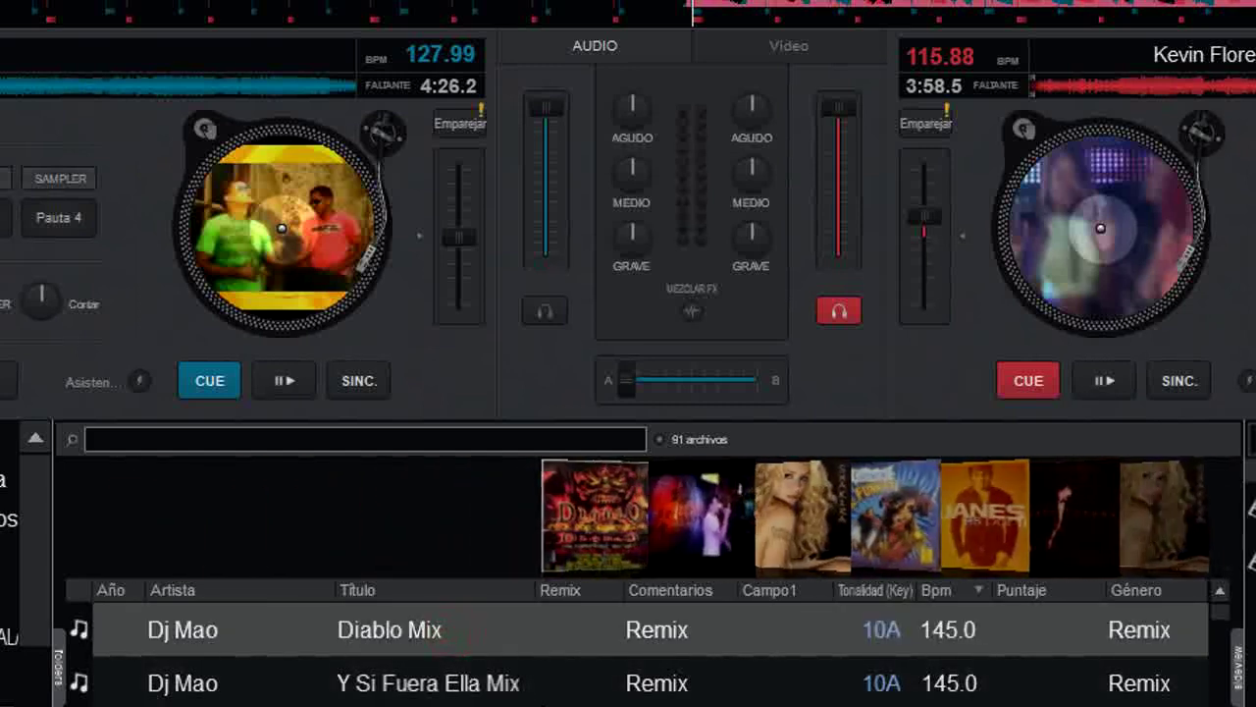
{"action": "scroll", "coordinate": [628, 655], "scroll_direction": "down", "scroll_amount": 1}
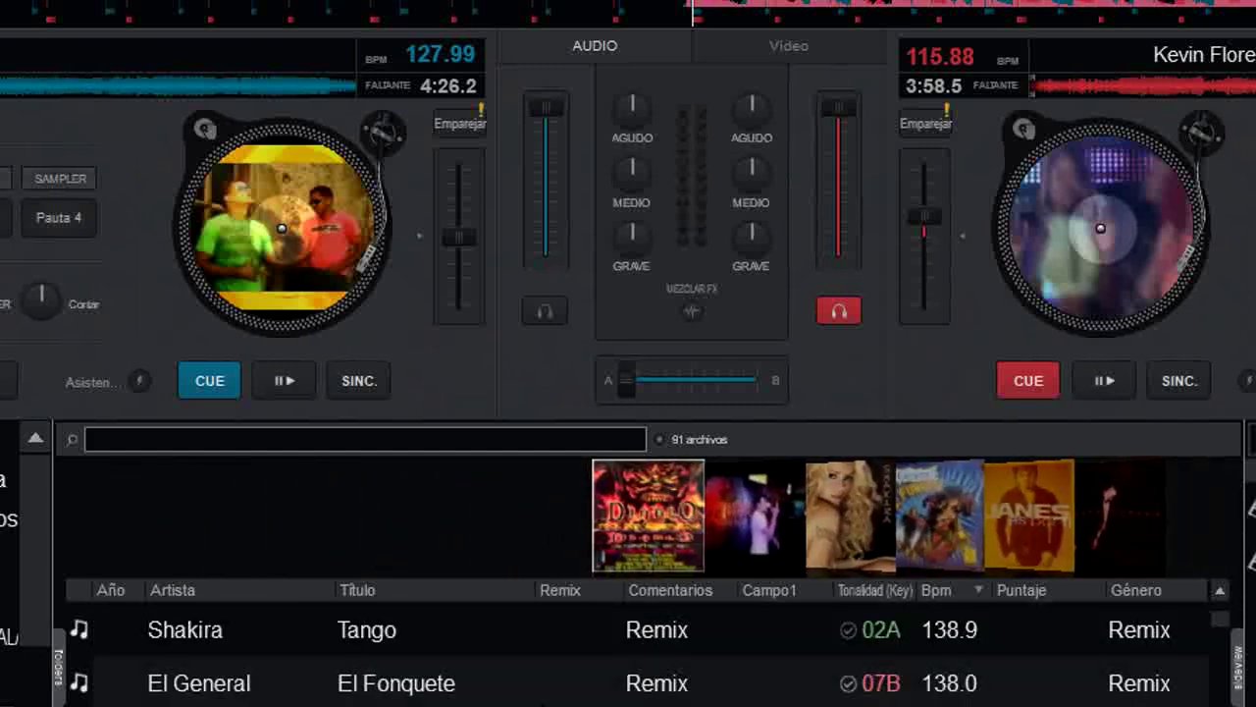
{"action": "scroll", "coordinate": [628, 656], "scroll_direction": "down", "scroll_amount": 2}
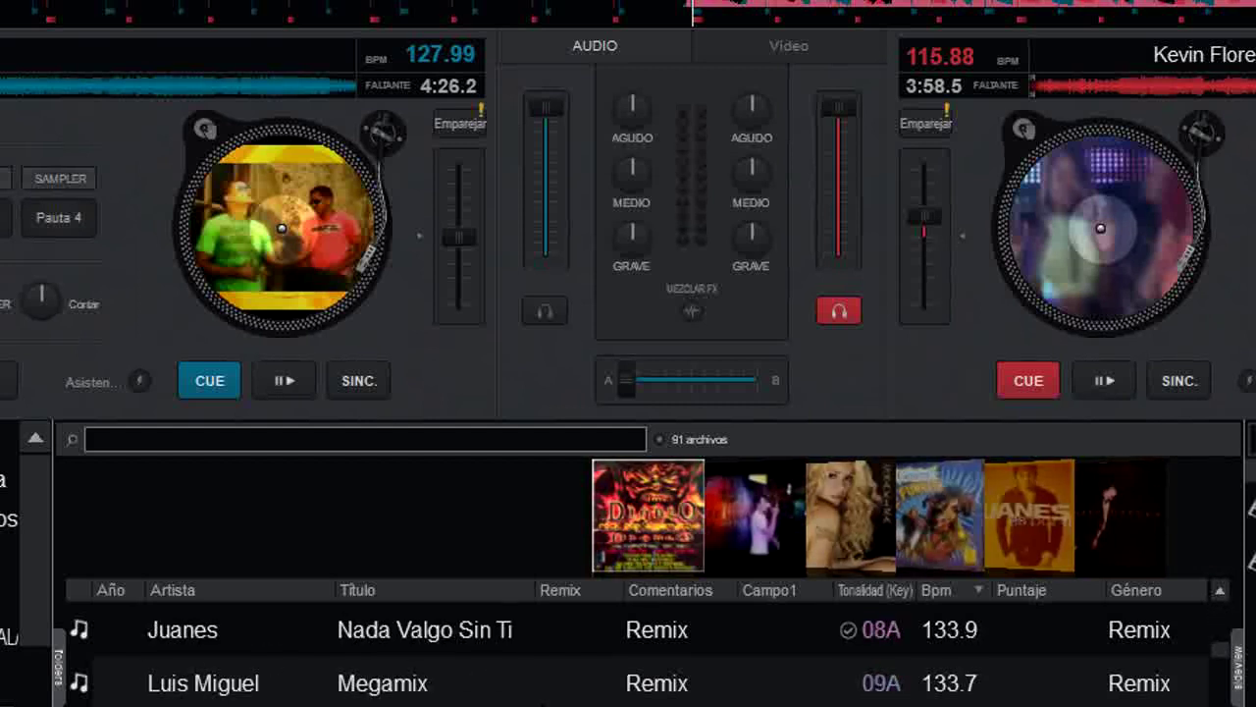
{"action": "scroll", "coordinate": [628, 656], "scroll_direction": "down", "scroll_amount": 1}
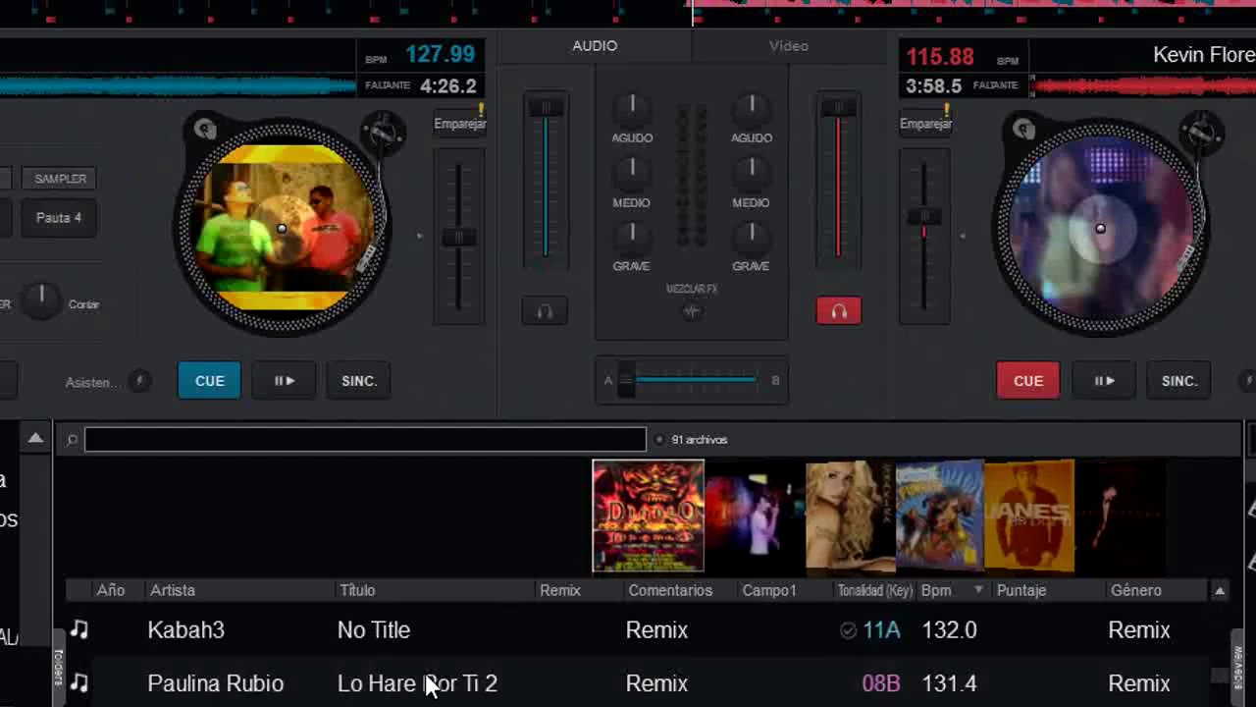
{"action": "left_click_drag", "start_coordinate": [426, 681], "coordinate": [310, 228]}
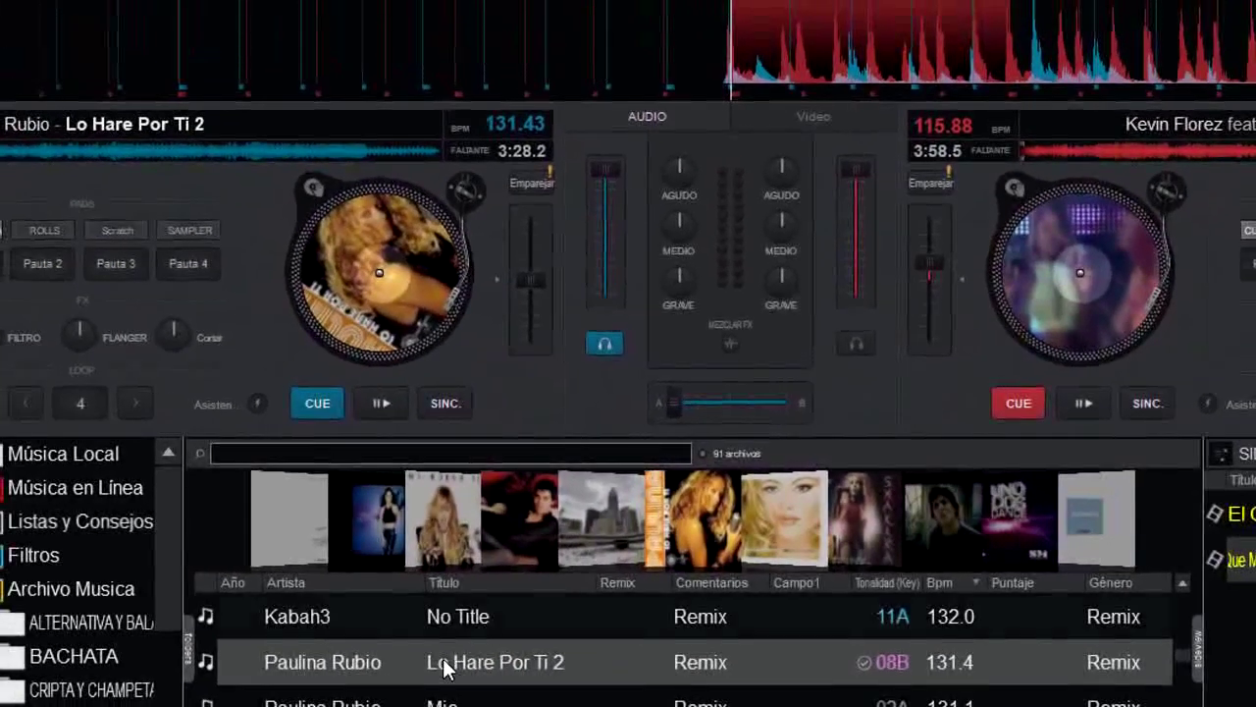
{"action": "scroll", "coordinate": [687, 648], "scroll_direction": "down", "scroll_amount": 2}
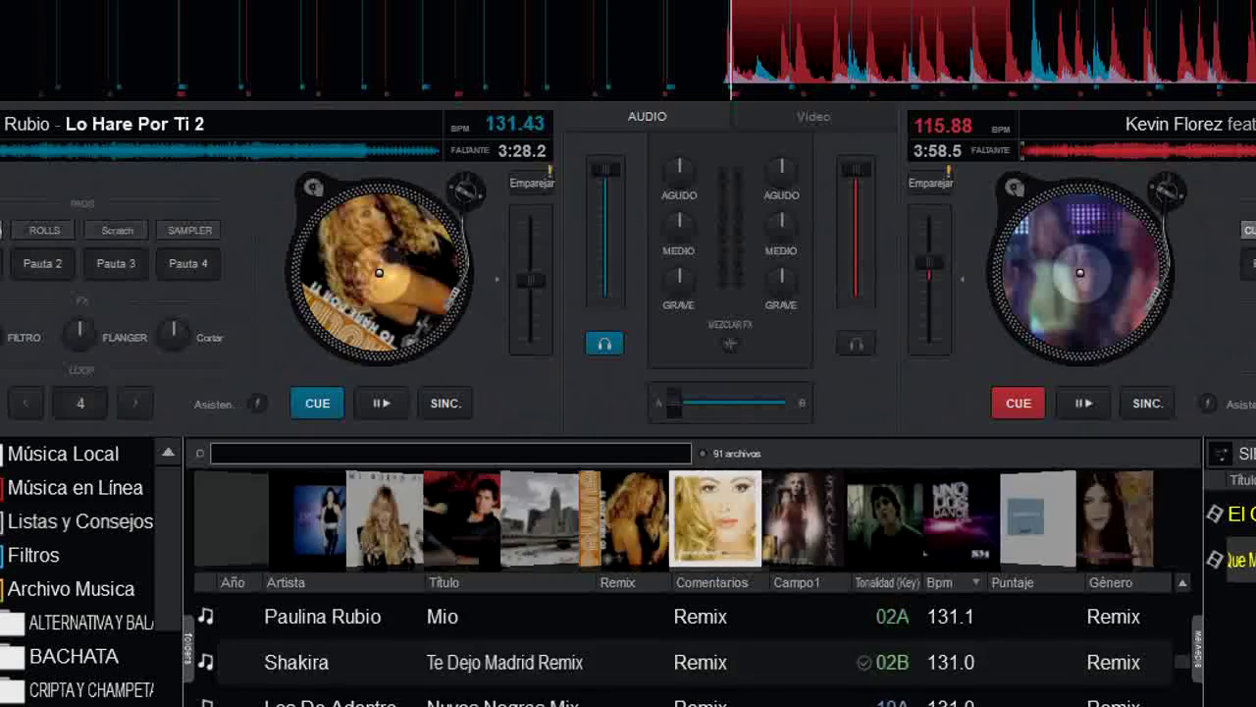
{"action": "left_click_drag", "start_coordinate": [1016, 517], "coordinate": [1077, 306]}
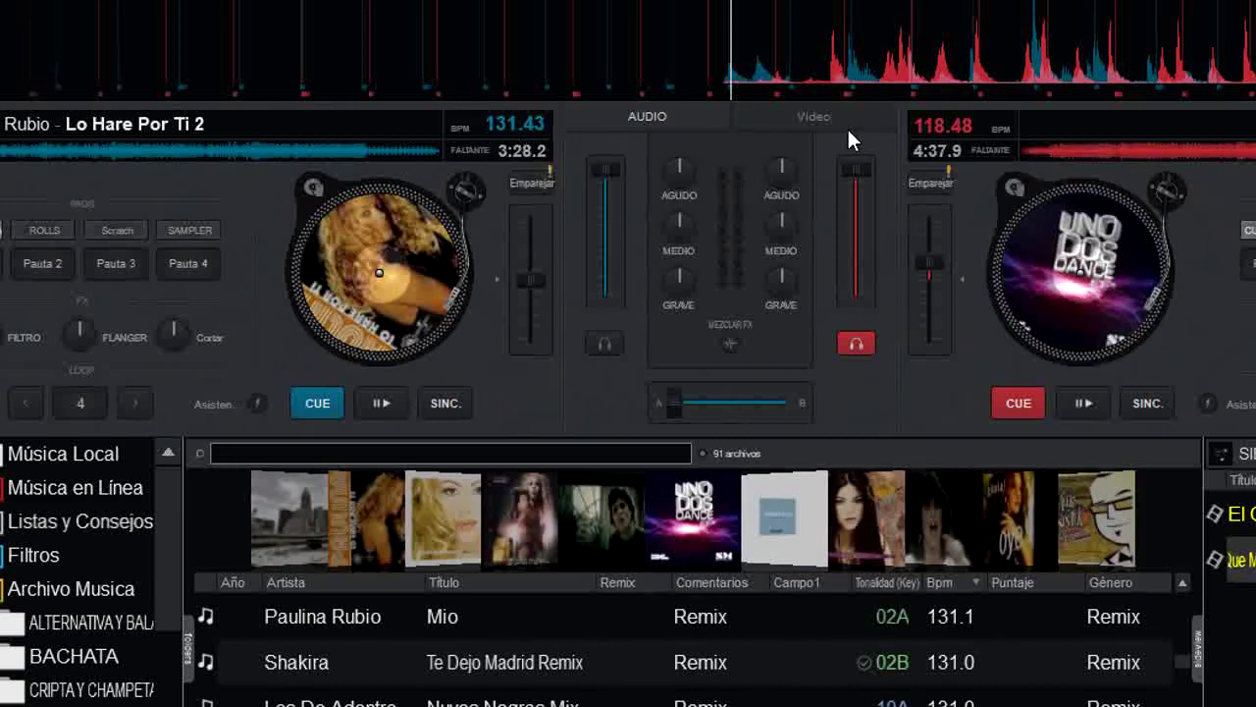
Step: Match deck A's BPM to deck B with Emparejar
{"action": "mouse_move", "coordinate": [933, 128]}
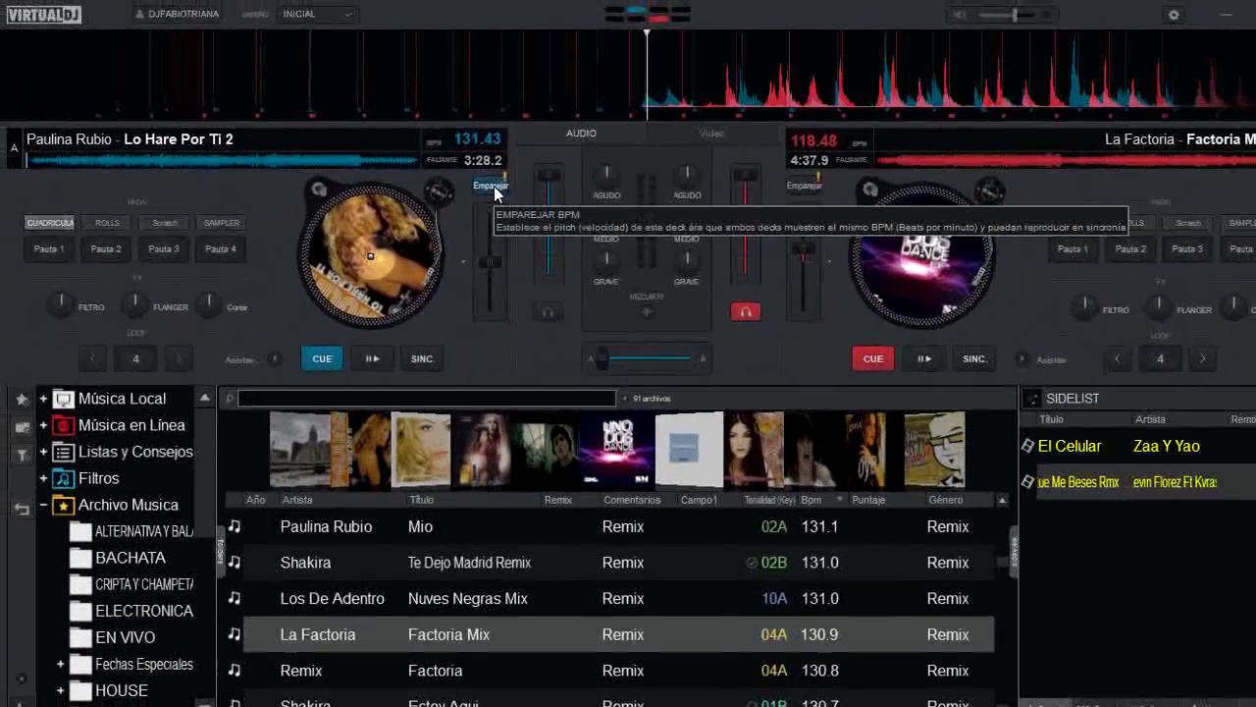
{"action": "left_click", "coordinate": [494, 188]}
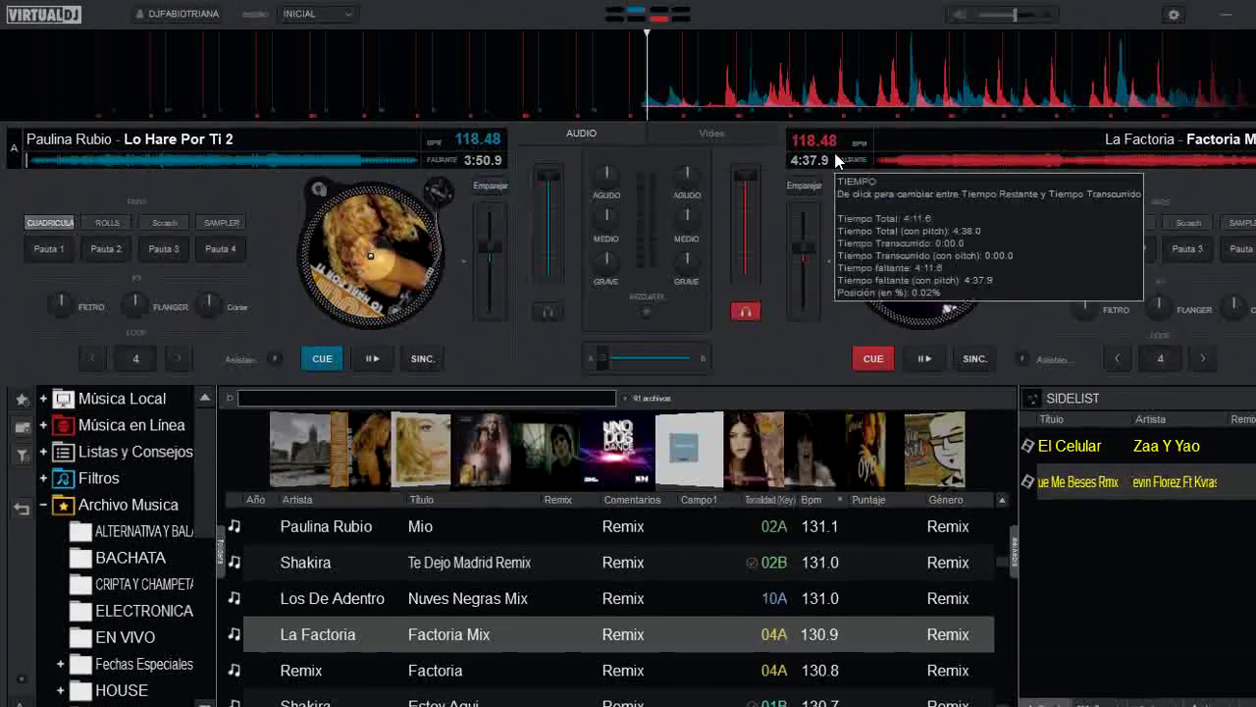
Step: Reset deck A's pitch to its original tempo and match deck B's BPM to deck A with Emparejar
{"action": "left_click_drag", "start_coordinate": [489, 245], "coordinate": [483, 256]}
{"action": "left_click", "coordinate": [465, 261]}
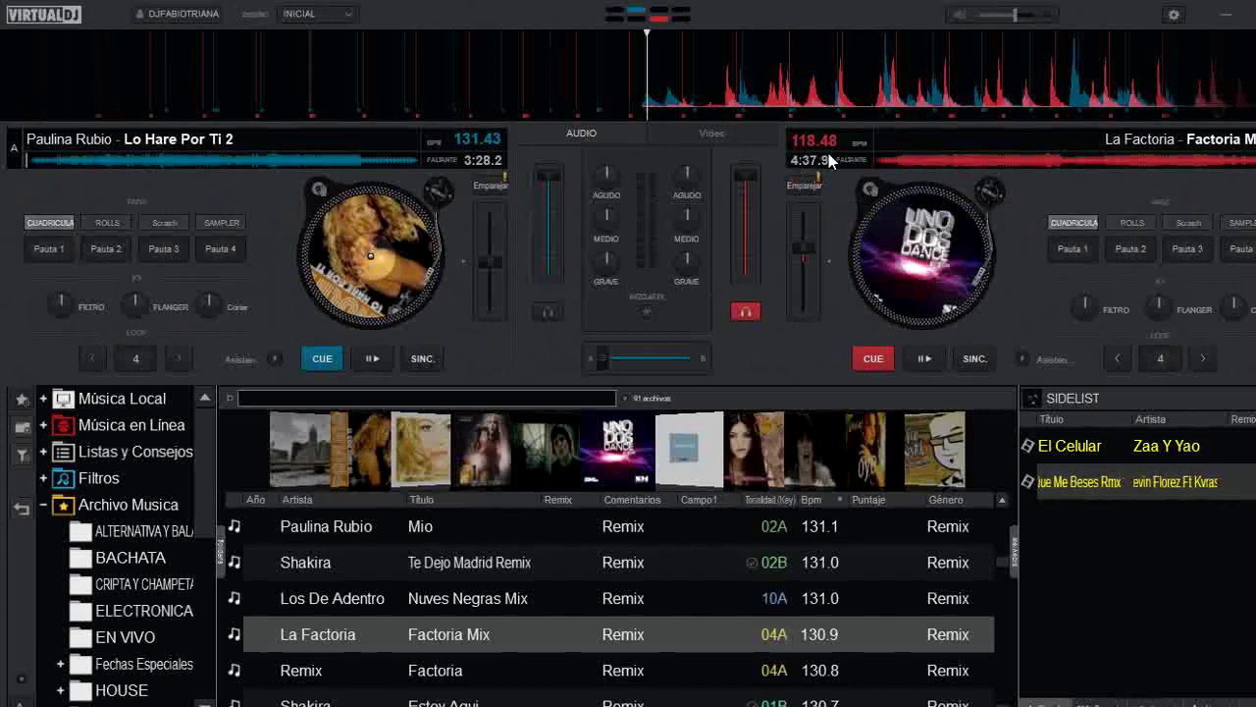
{"action": "left_click", "coordinate": [802, 186]}
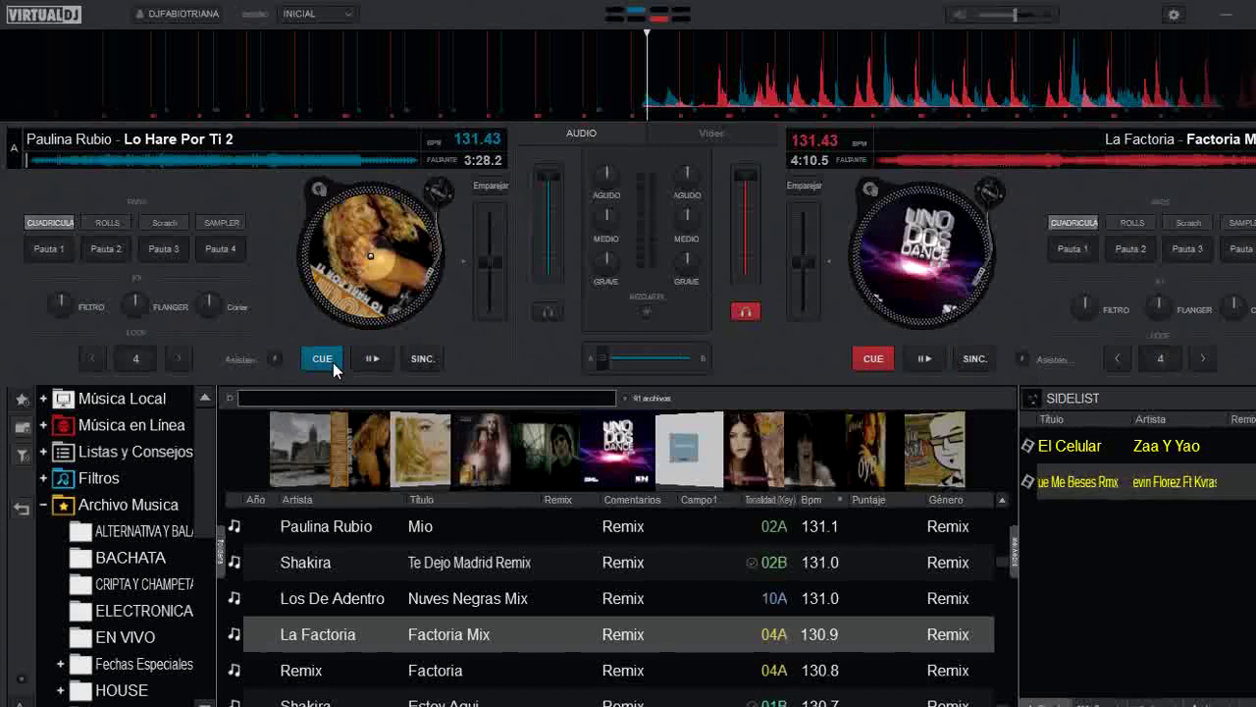
Step: Play deck A in a 4-beat loop and move the crossfader about a quarter of the way towards side B
{"action": "left_click", "coordinate": [376, 360]}
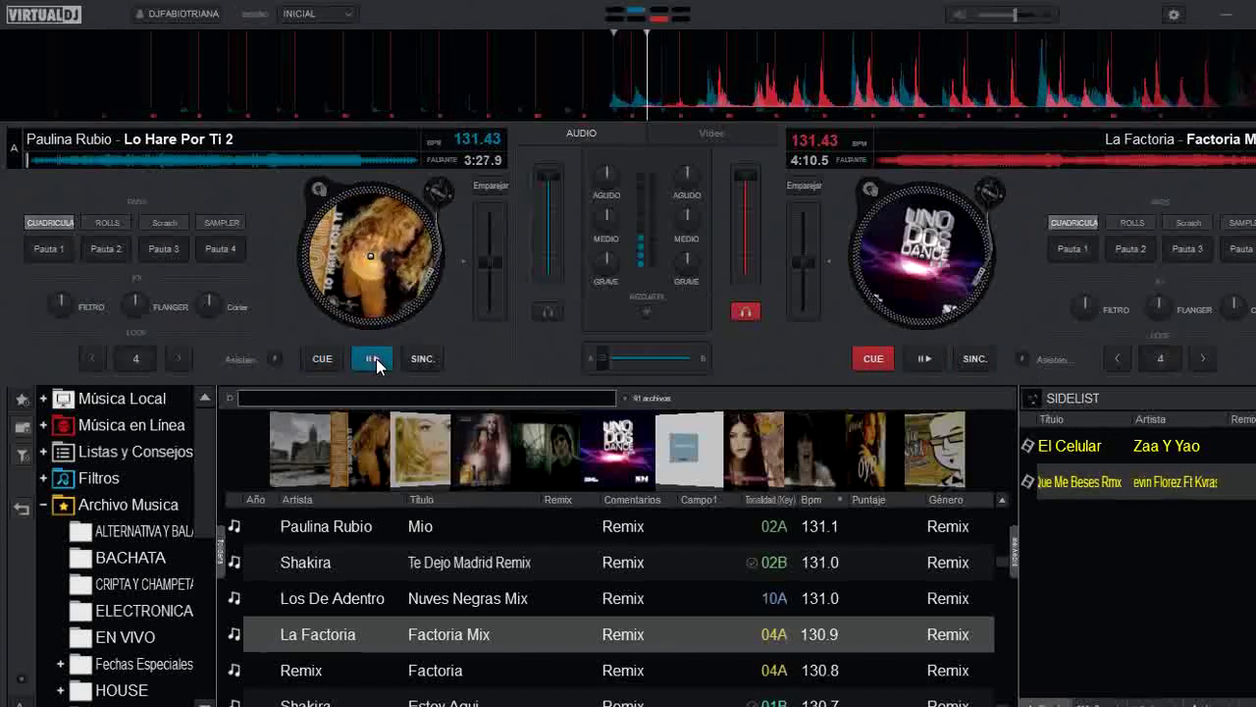
{"action": "left_click", "coordinate": [135, 361]}
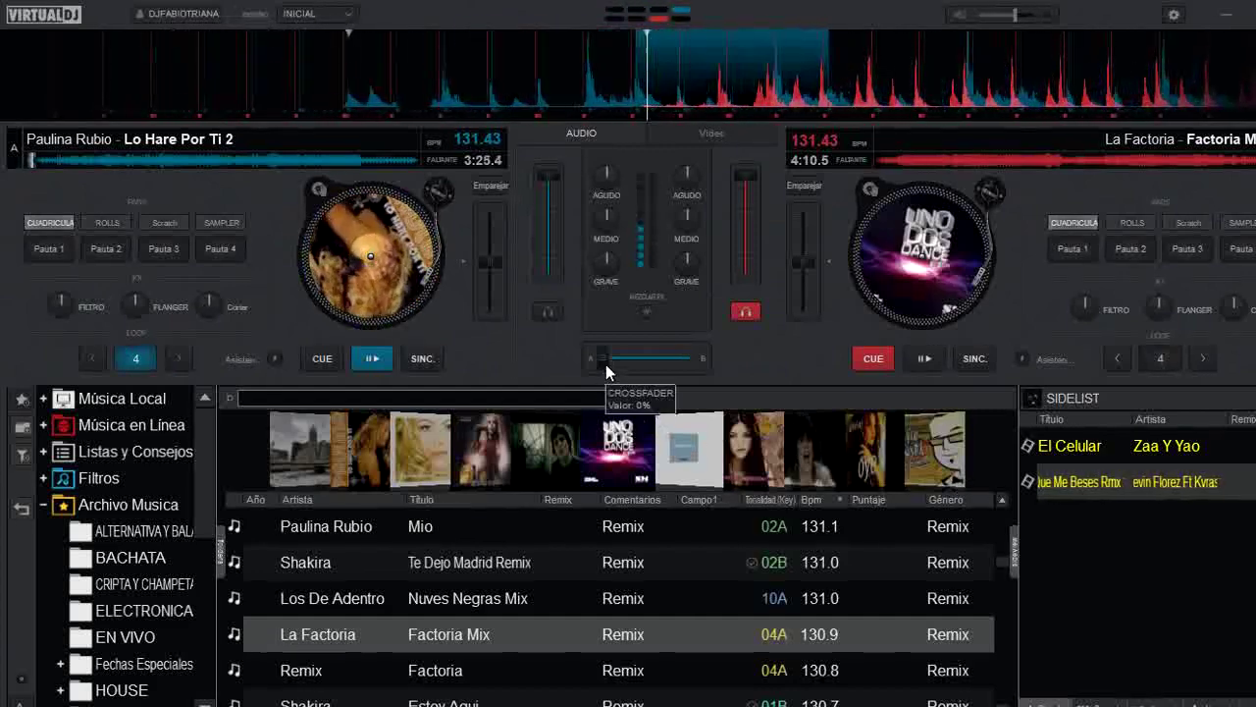
{"action": "left_click_drag", "start_coordinate": [603, 362], "coordinate": [627, 362]}
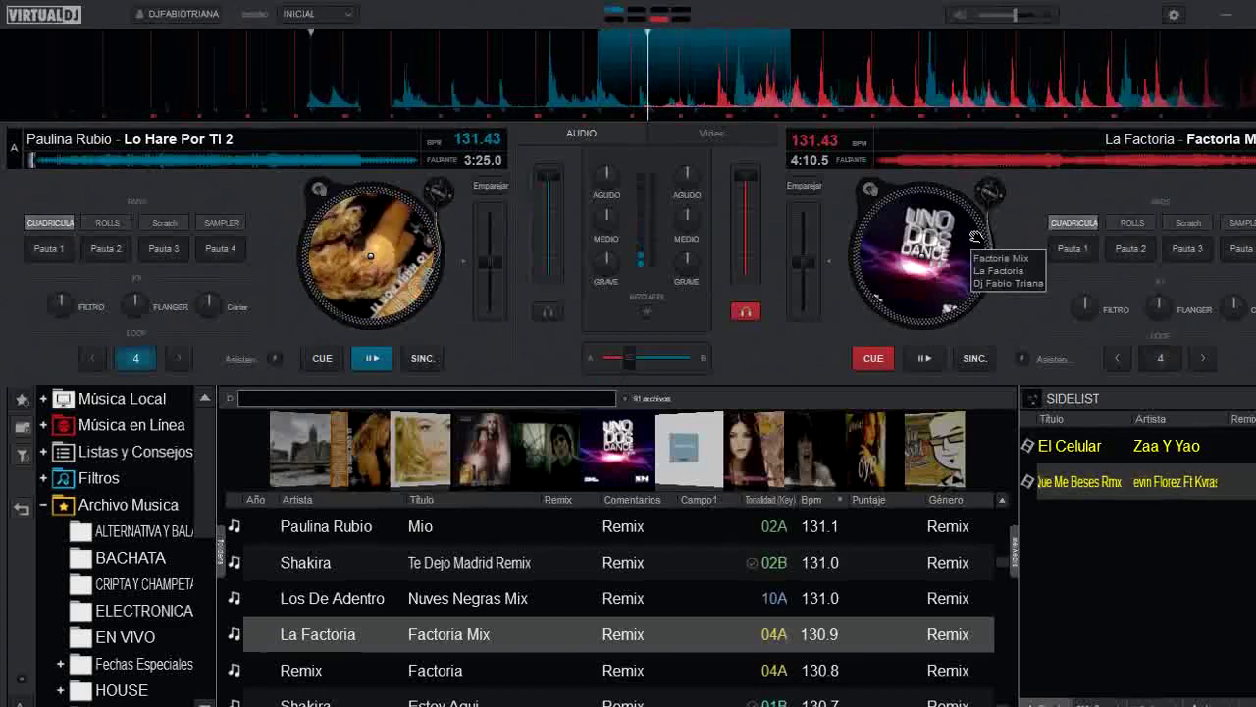
Step: Shift deck B's start position by turning its platter, play it and synchronize it with deck A
{"action": "left_click_drag", "start_coordinate": [977, 237], "coordinate": [915, 322]}
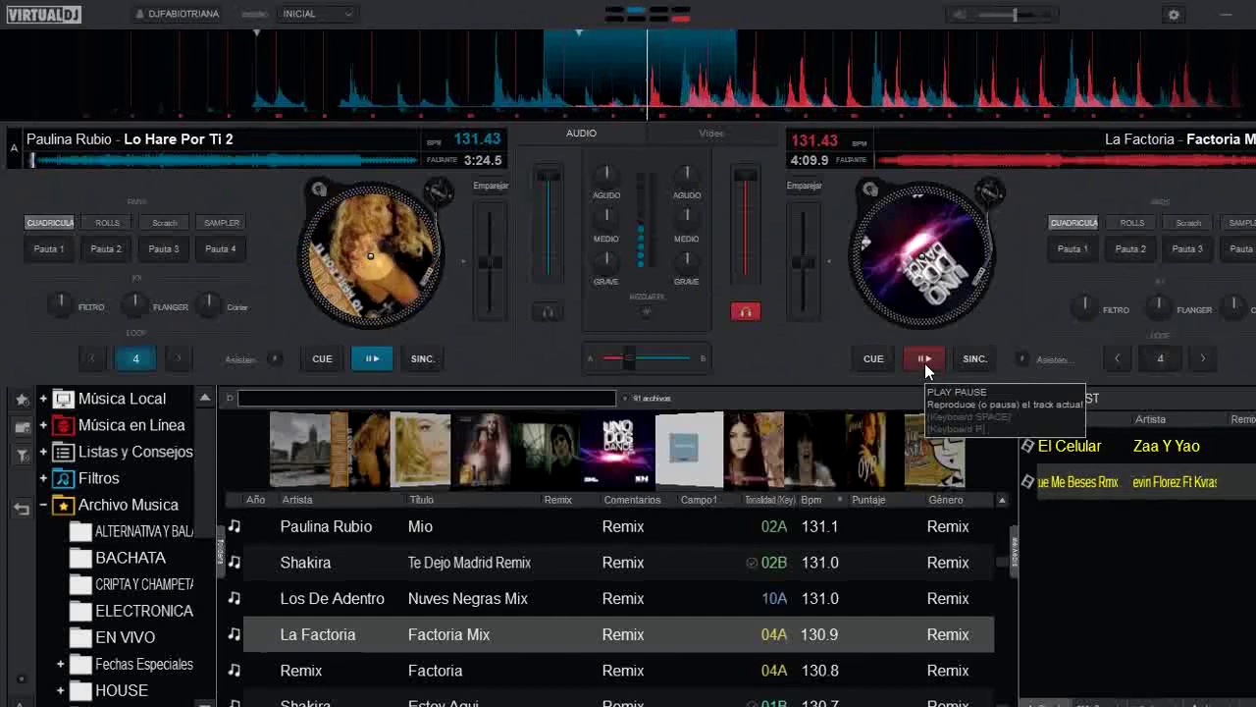
{"action": "left_click", "coordinate": [925, 359]}
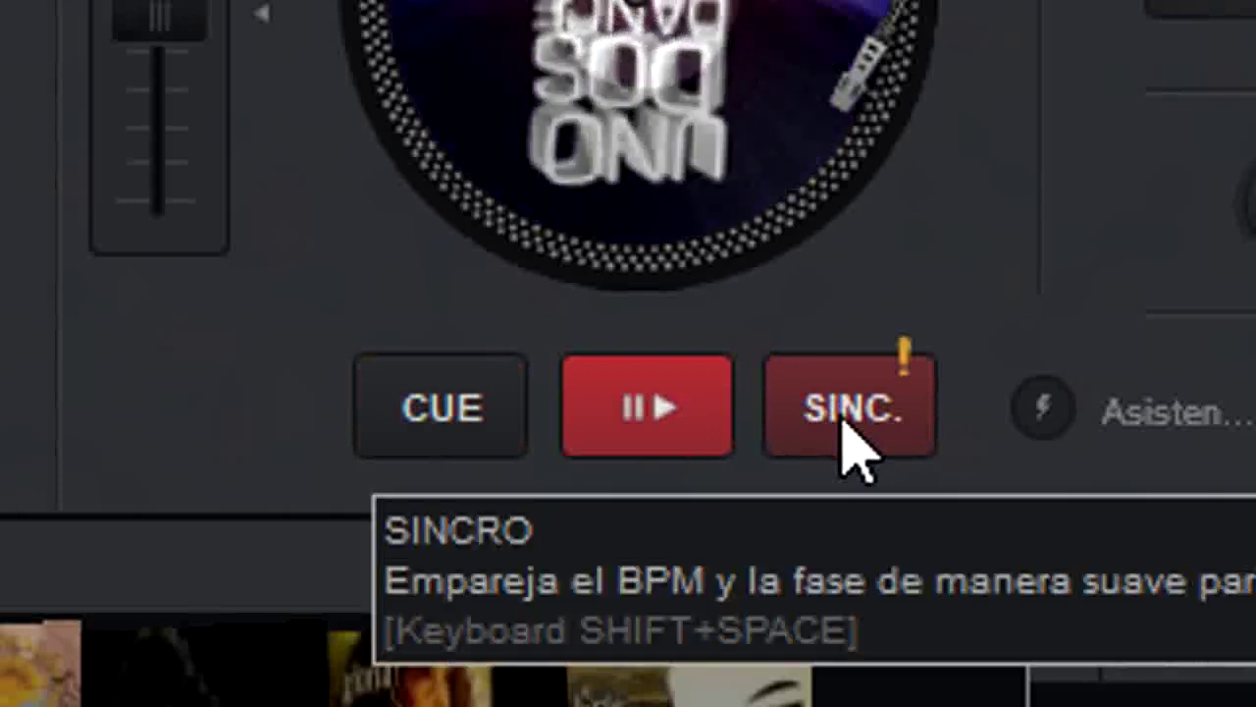
{"action": "left_click", "coordinate": [860, 436]}
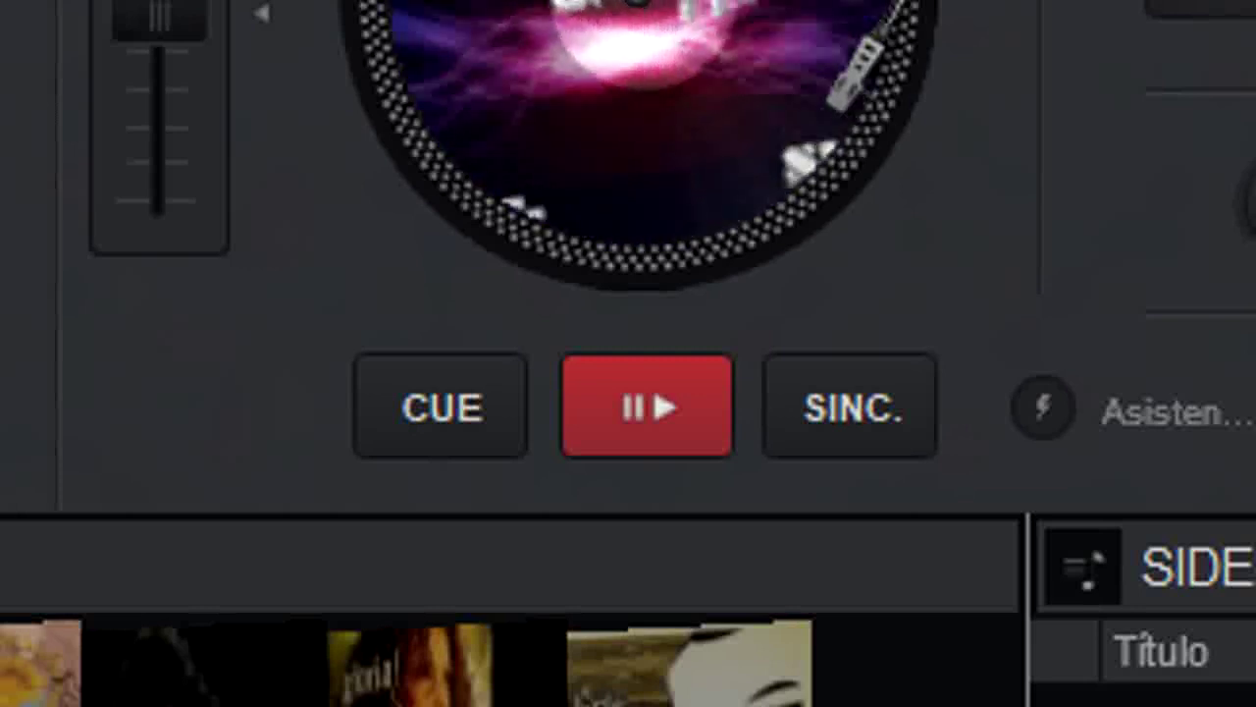
Step: Return deck B to its cue point and move the crossfader fully to side A
{"action": "left_click", "coordinate": [431, 407]}
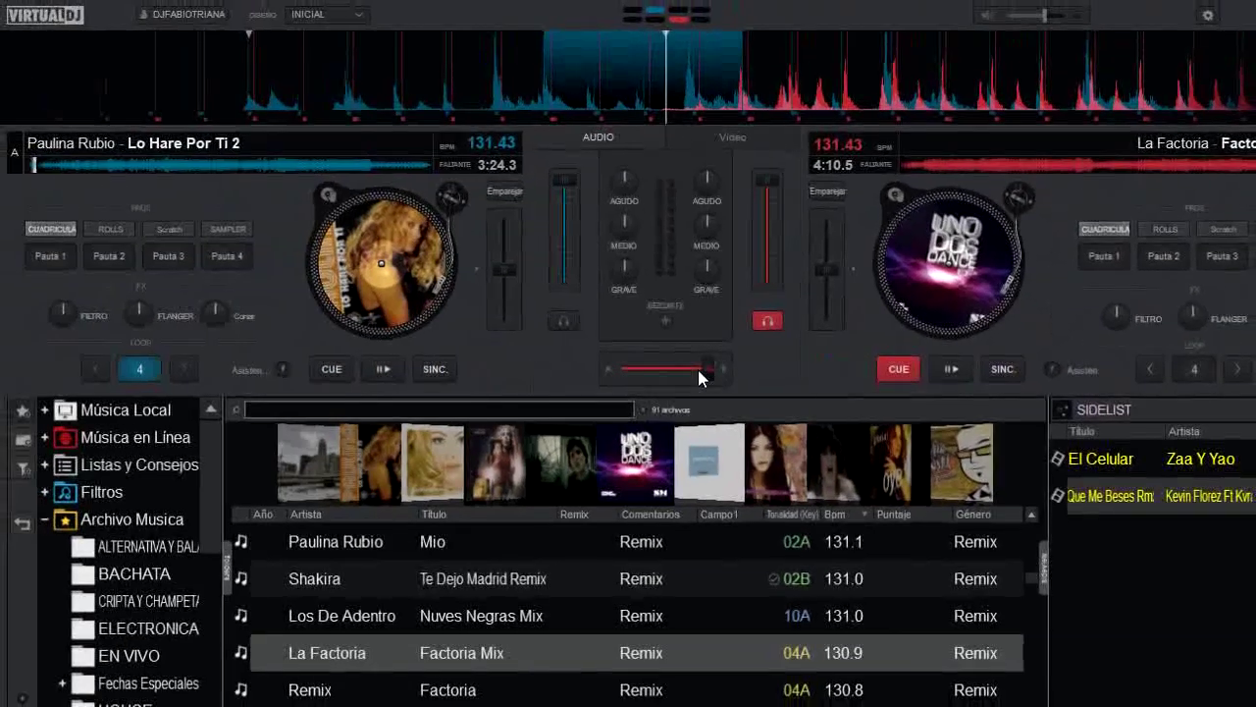
{"action": "left_click_drag", "start_coordinate": [699, 370], "coordinate": [604, 370]}
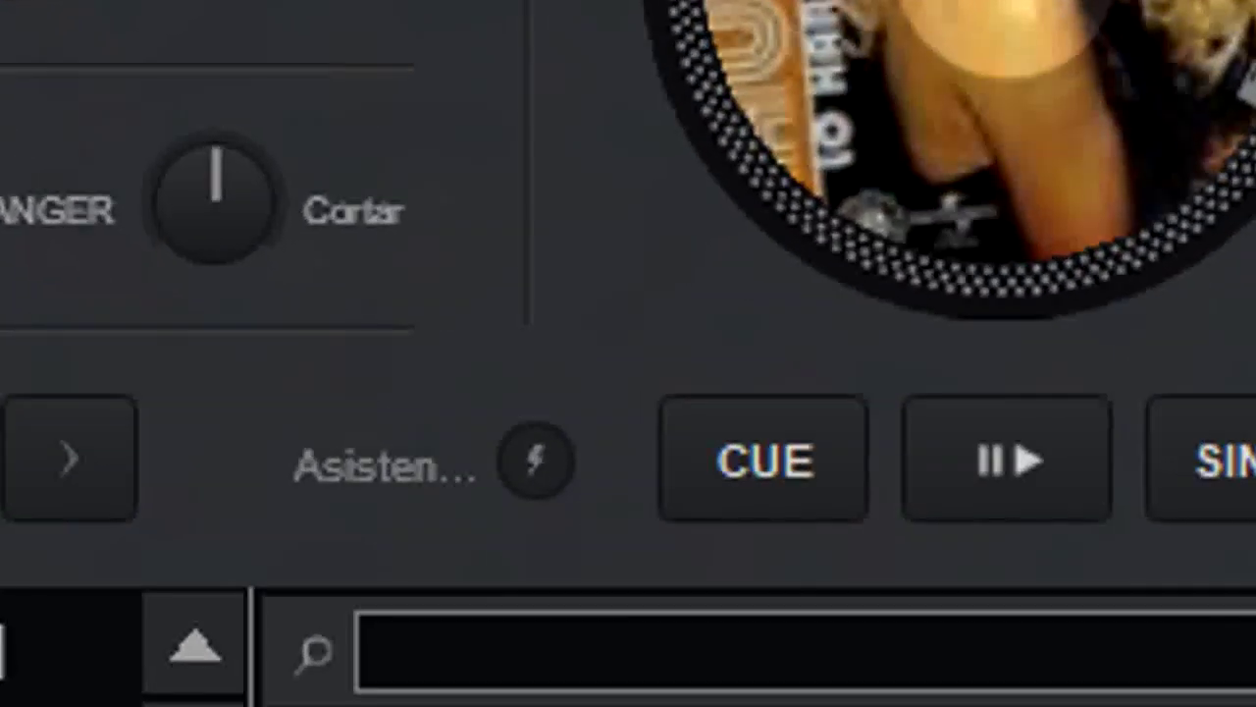
Step: Turn on the automatic sync assistant for both decks and play deck A
{"action": "left_click", "coordinate": [535, 463]}
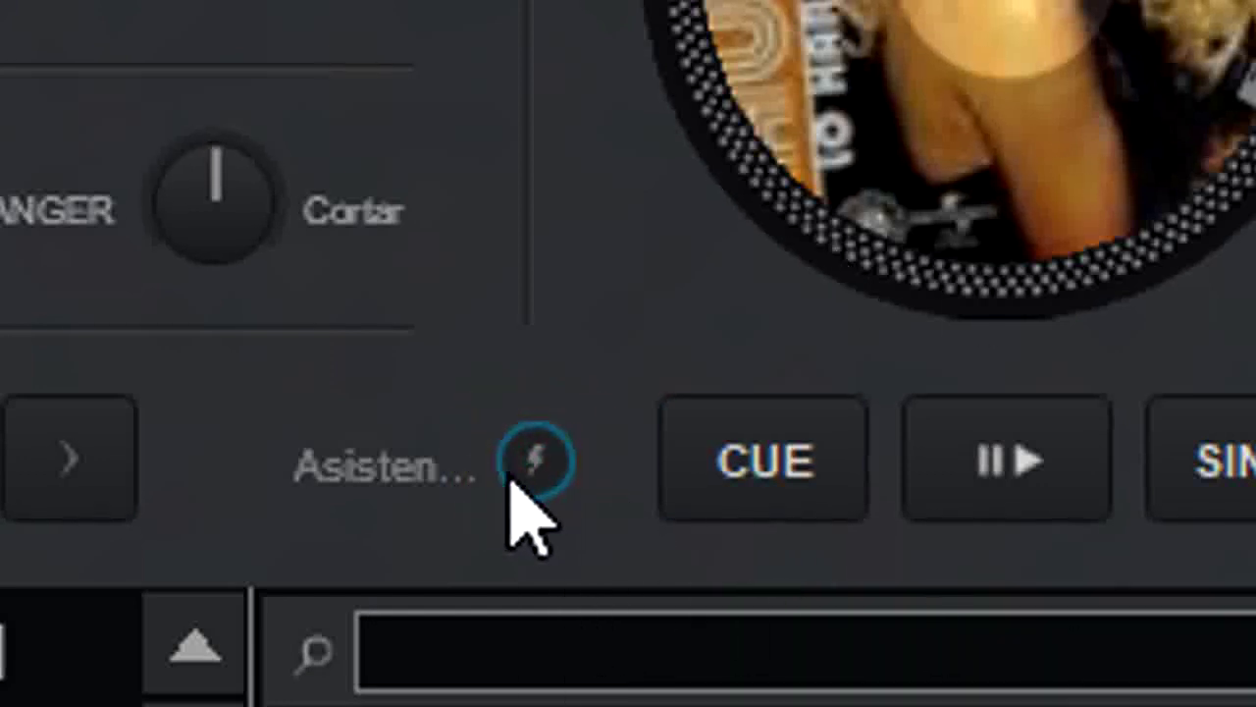
{"action": "left_click", "coordinate": [1004, 469]}
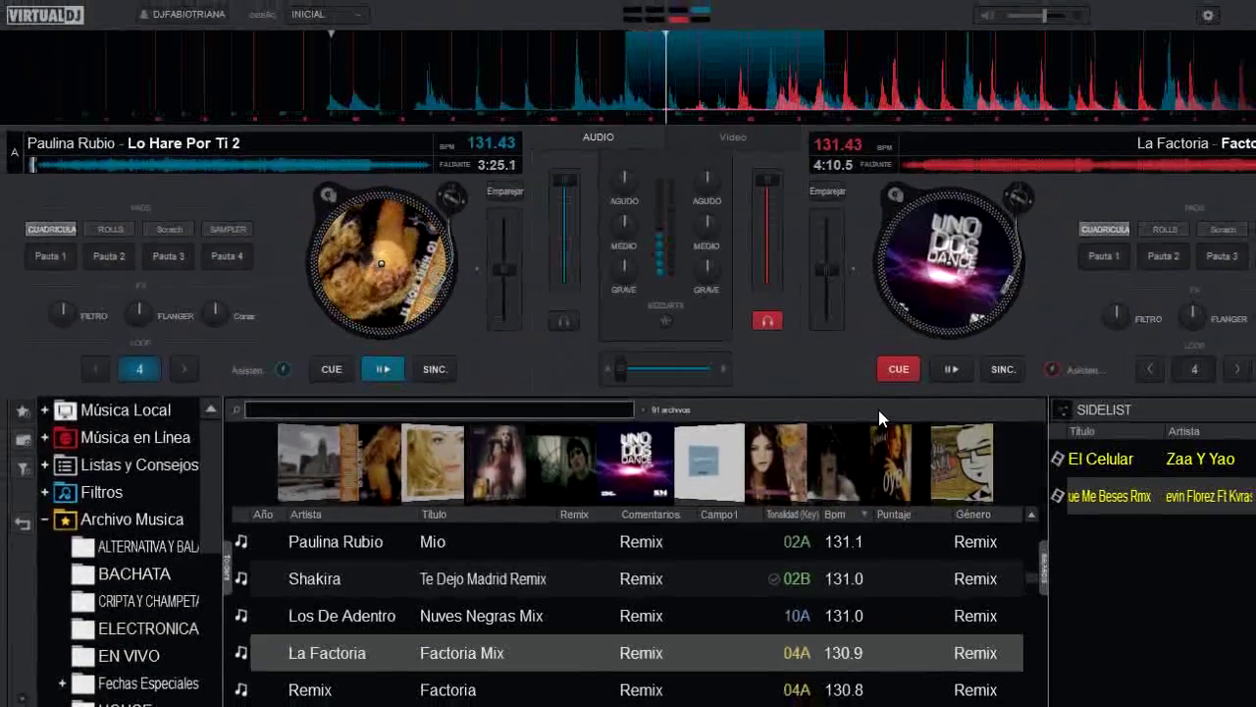
Step: Play deck B from a shifted start position with the crossfader over a third towards side B, and return deck B to its cue point
{"action": "left_click_drag", "start_coordinate": [972, 319], "coordinate": [943, 211]}
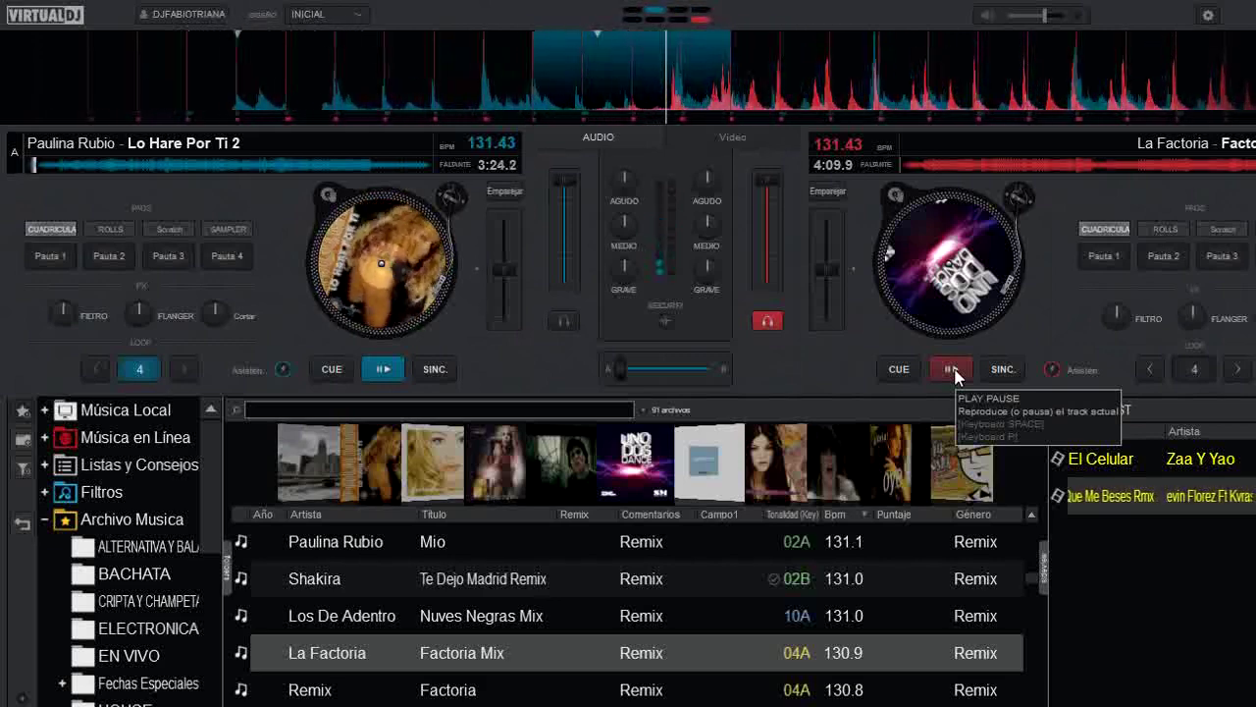
{"action": "left_click", "coordinate": [952, 370]}
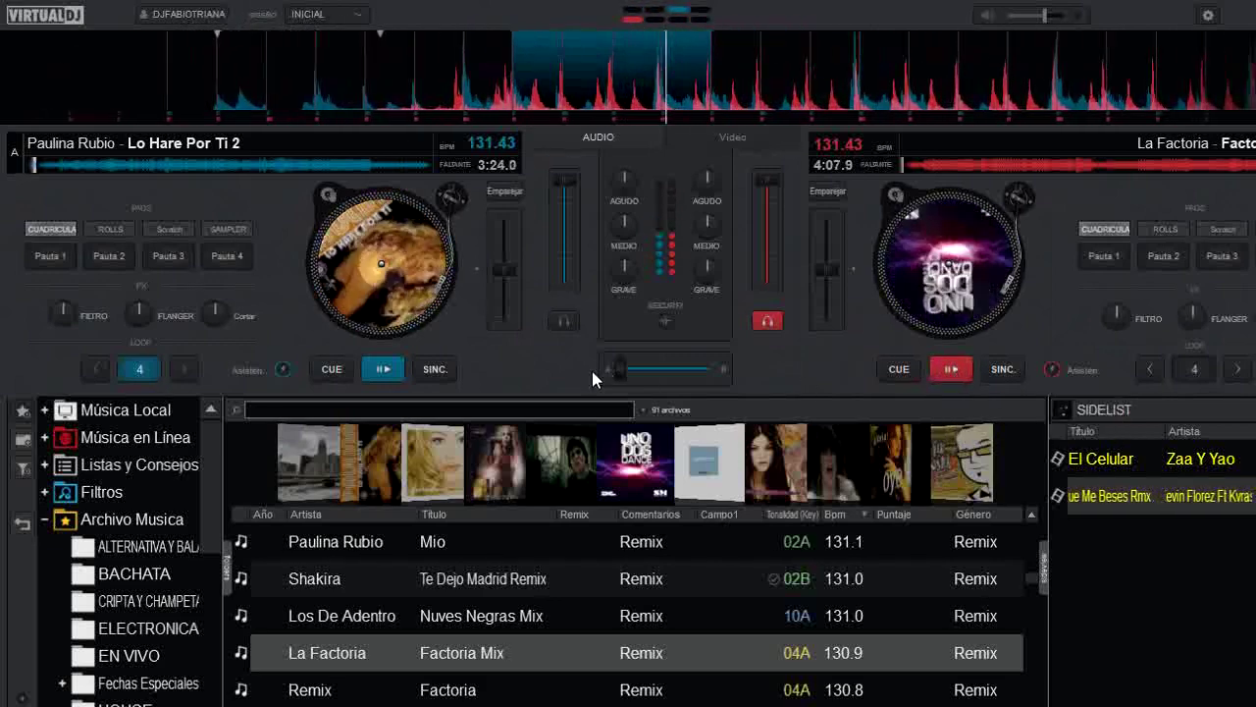
{"action": "left_click_drag", "start_coordinate": [621, 369], "coordinate": [656, 368]}
{"action": "left_click", "coordinate": [898, 369]}
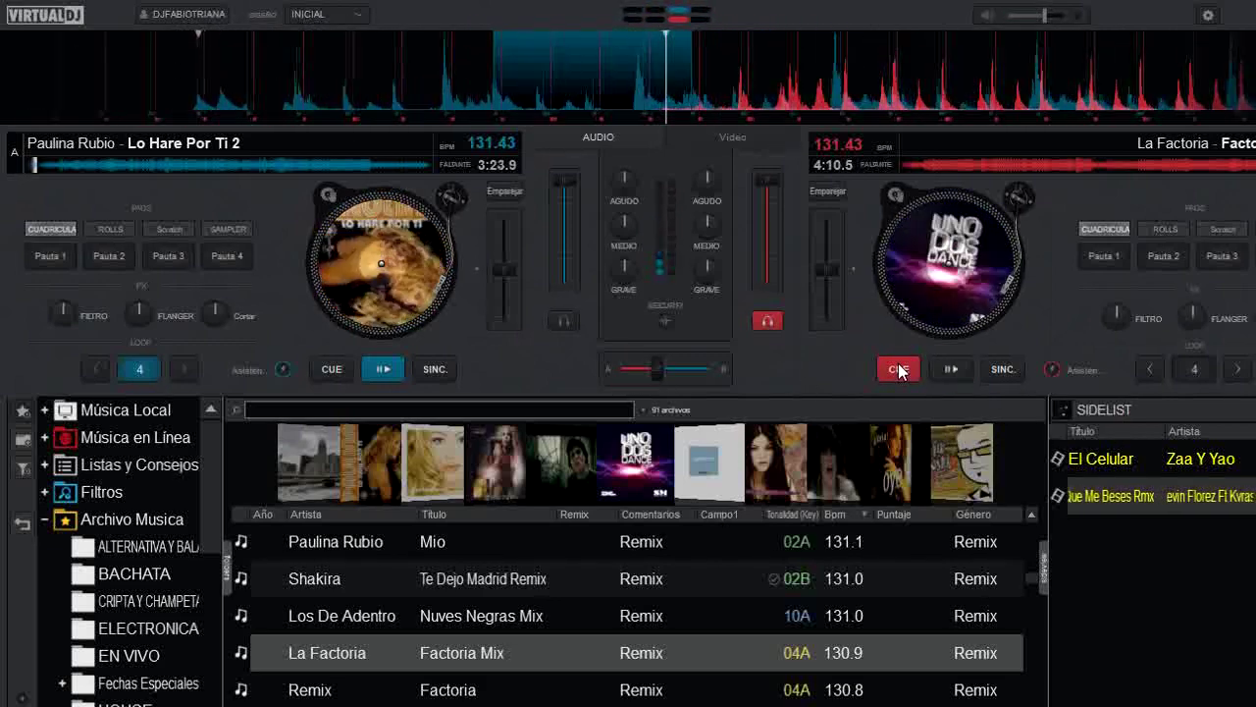
Step: Turn deck B's platter off the beat again, play the deck and send it back to its cue point
{"action": "left_click_drag", "start_coordinate": [979, 304], "coordinate": [945, 322]}
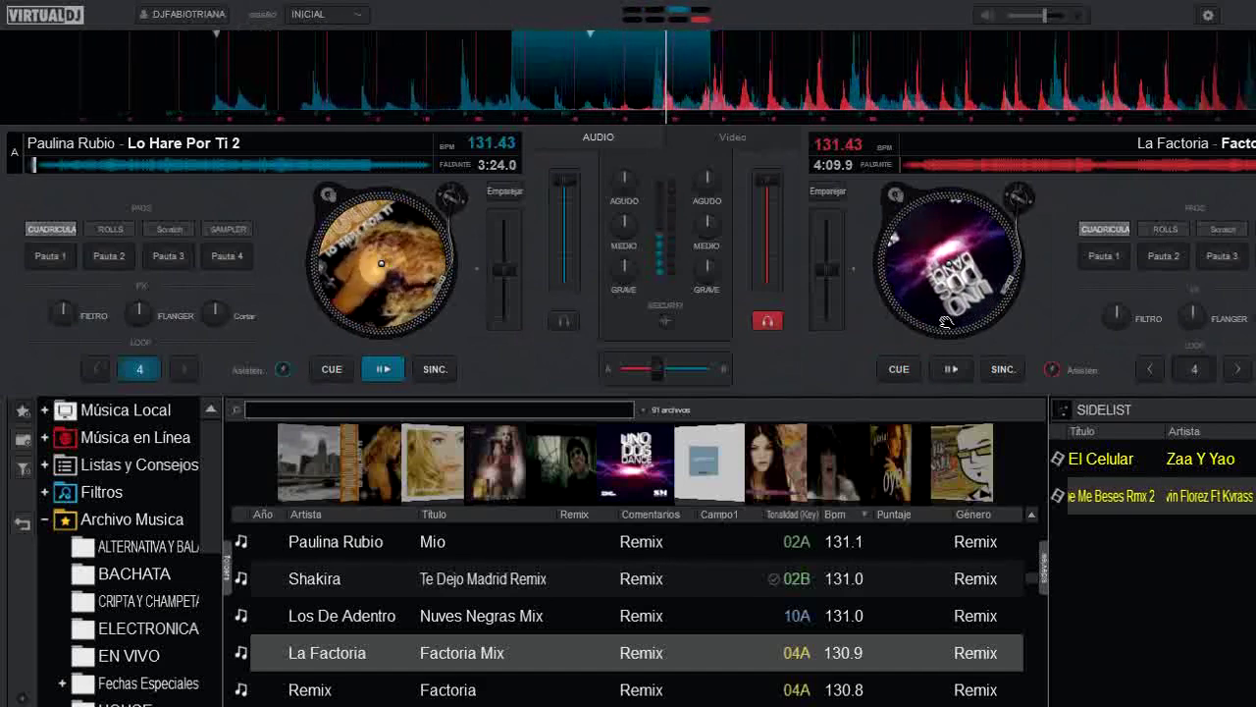
{"action": "left_click", "coordinate": [952, 372]}
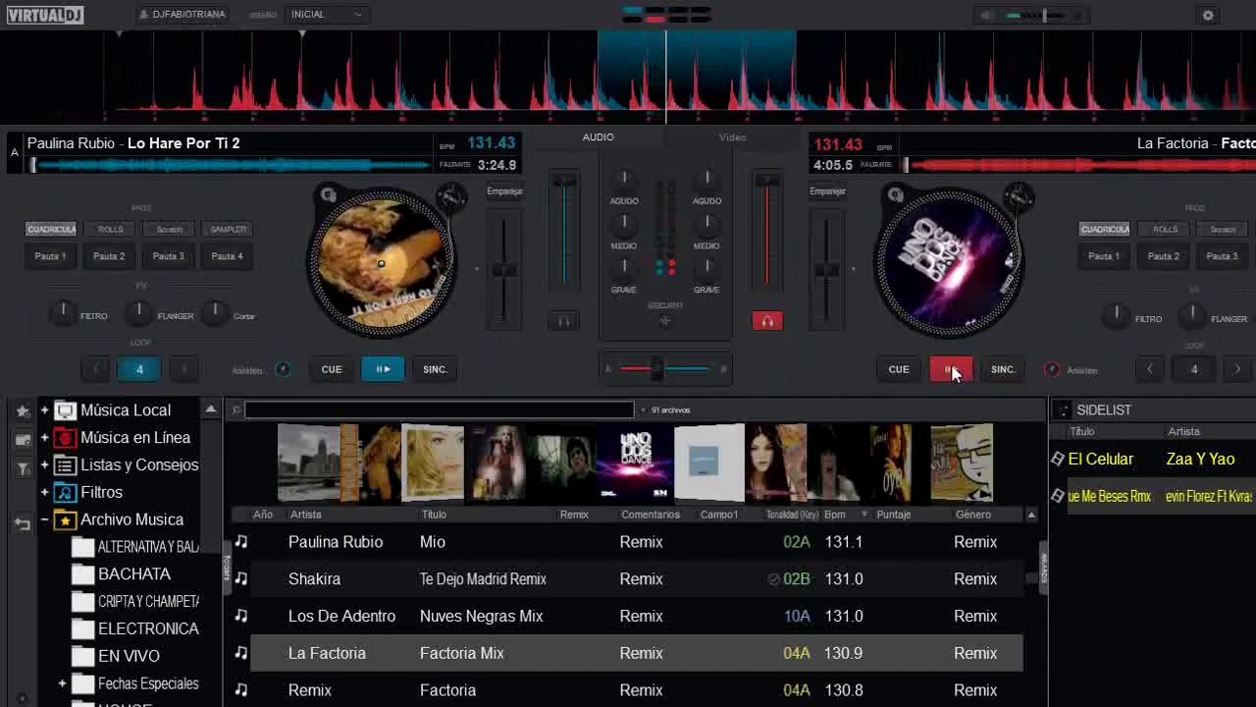
{"action": "left_click", "coordinate": [911, 371]}
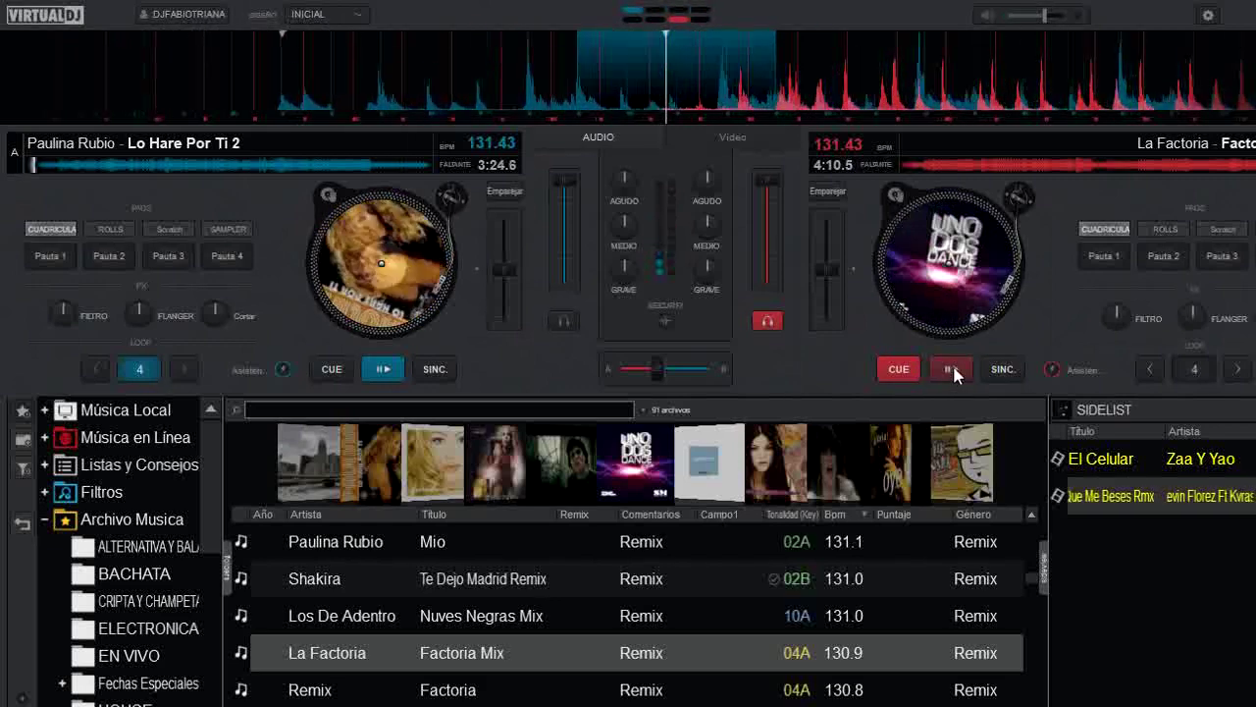
Step: Play deck B from its cue point, pause it and resume playback over deck A's loop
{"action": "left_click", "coordinate": [952, 371]}
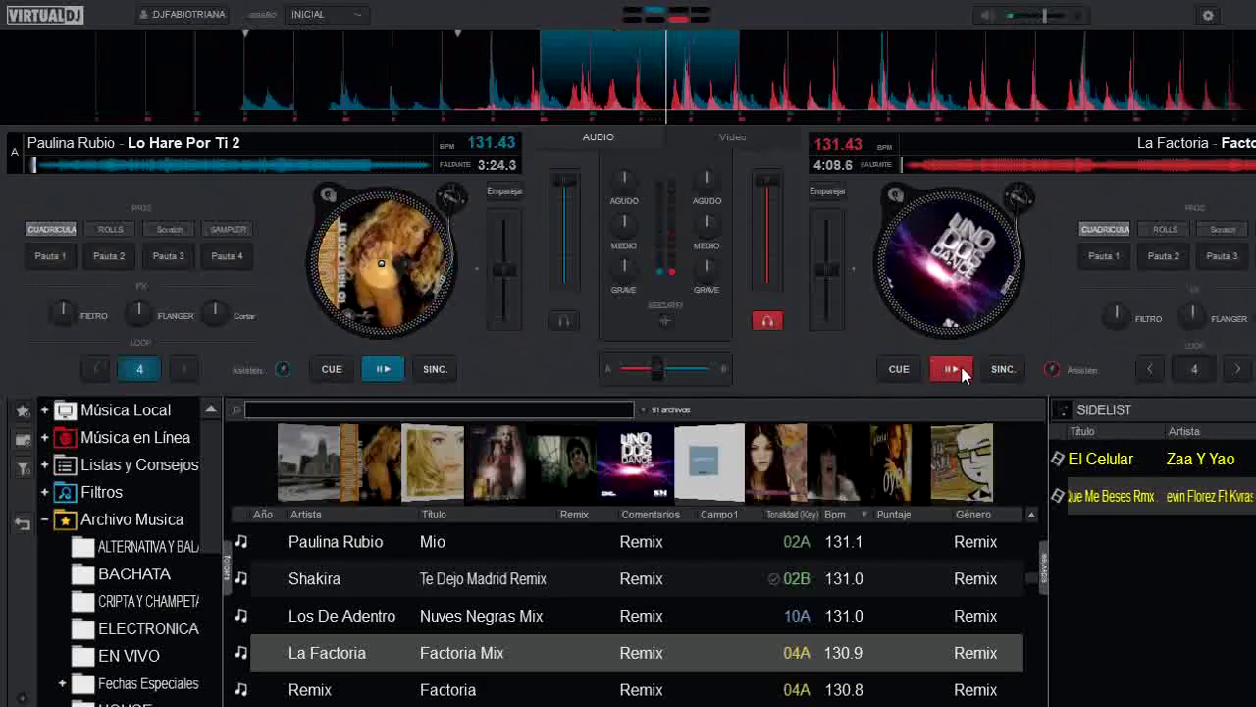
{"action": "left_click", "coordinate": [956, 373]}
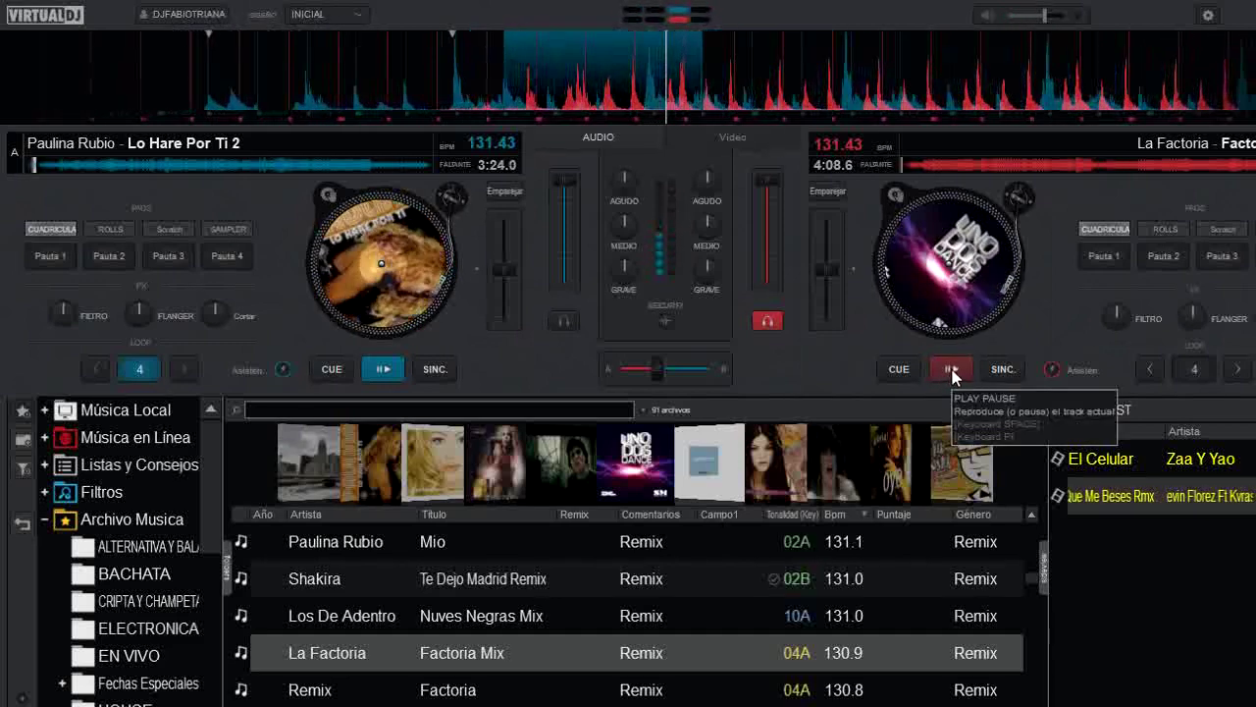
{"action": "left_click", "coordinate": [953, 372]}
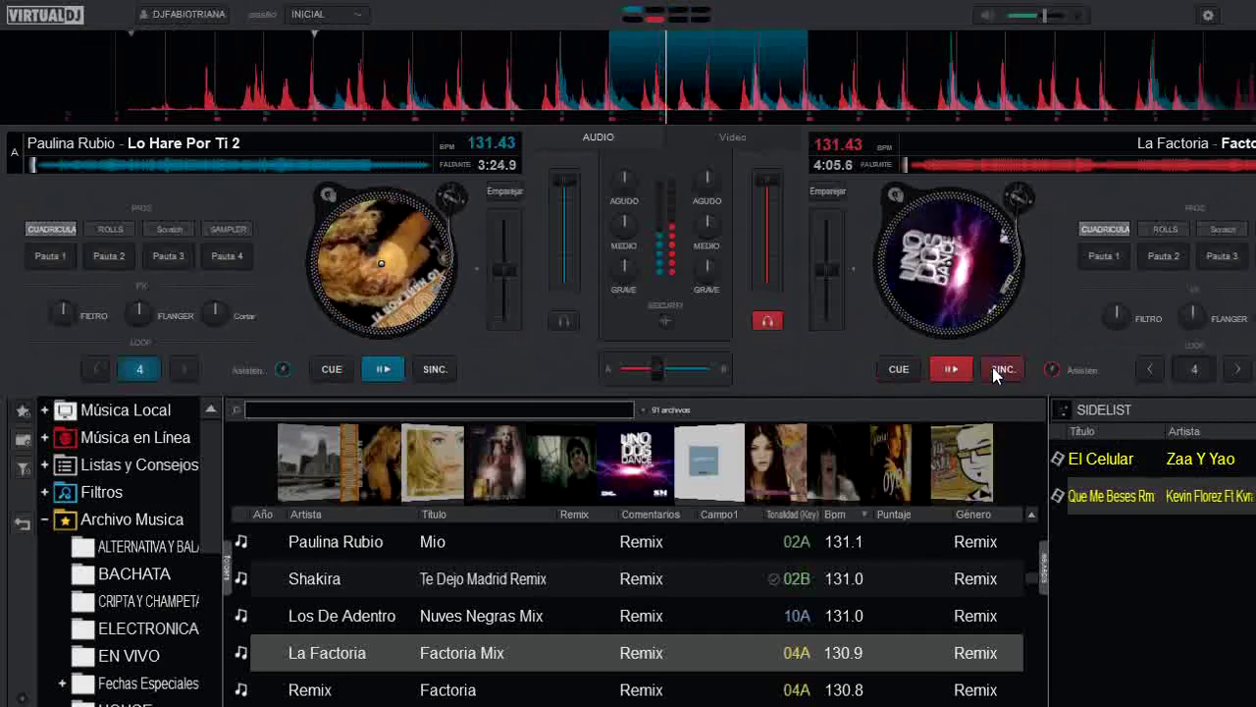
Step: Return both decks to their cue points with the crossfader fully on side A
{"action": "left_click", "coordinate": [903, 370]}
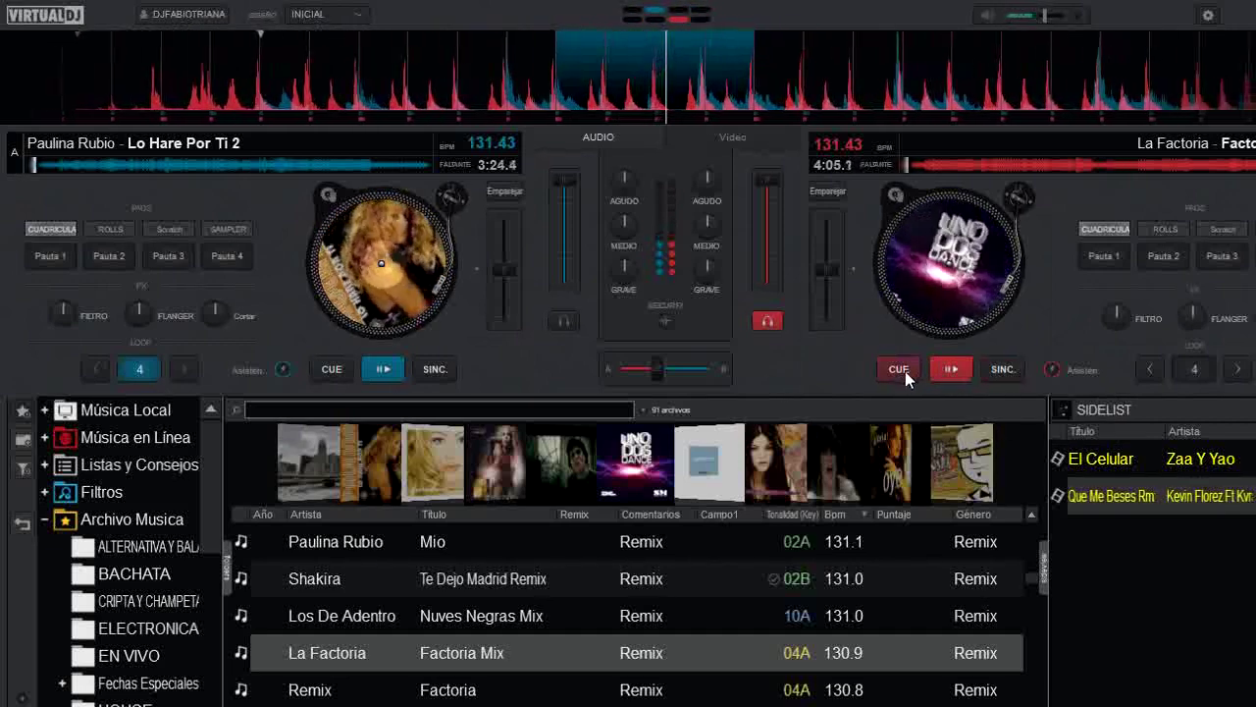
{"action": "left_click", "coordinate": [331, 370]}
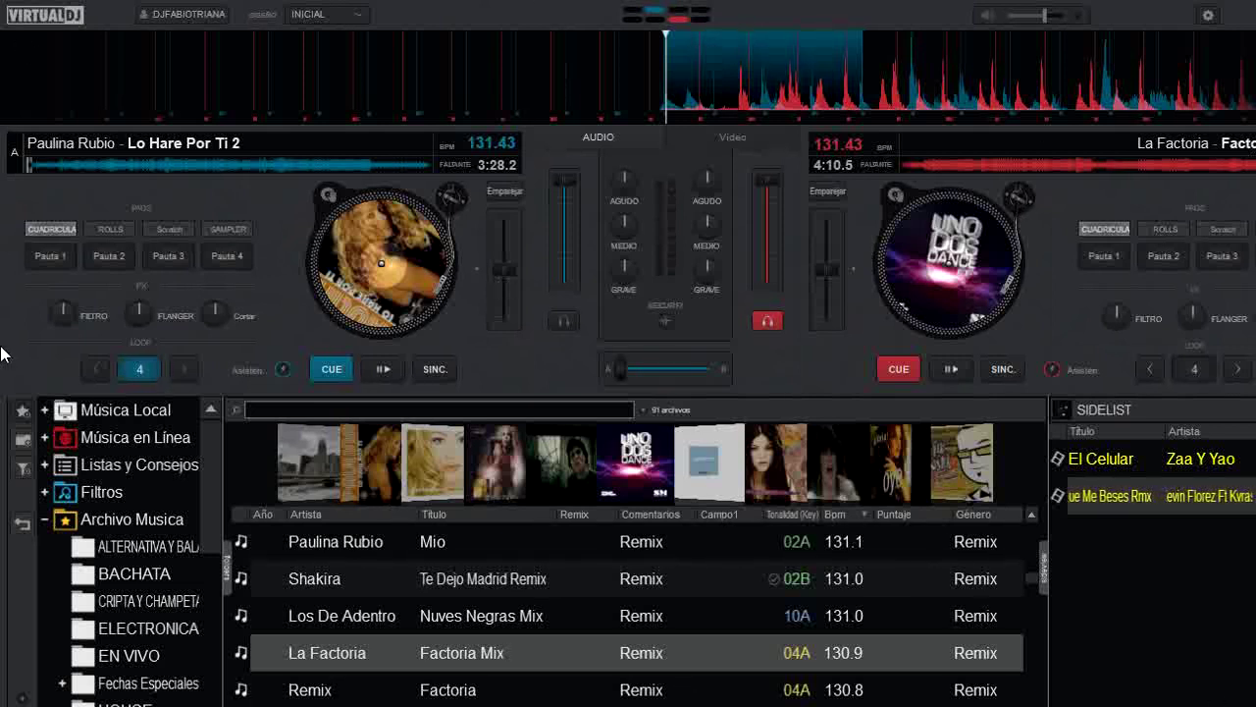
{"action": "mouse_move", "coordinate": [609, 176]}
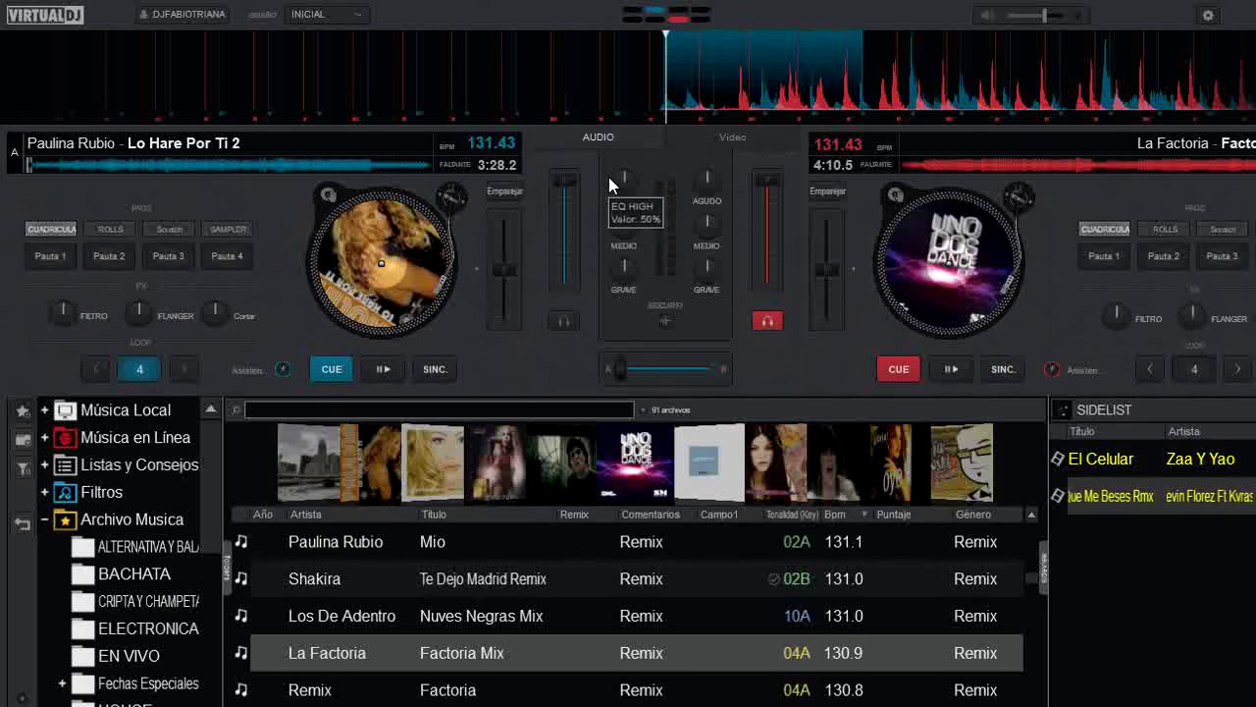